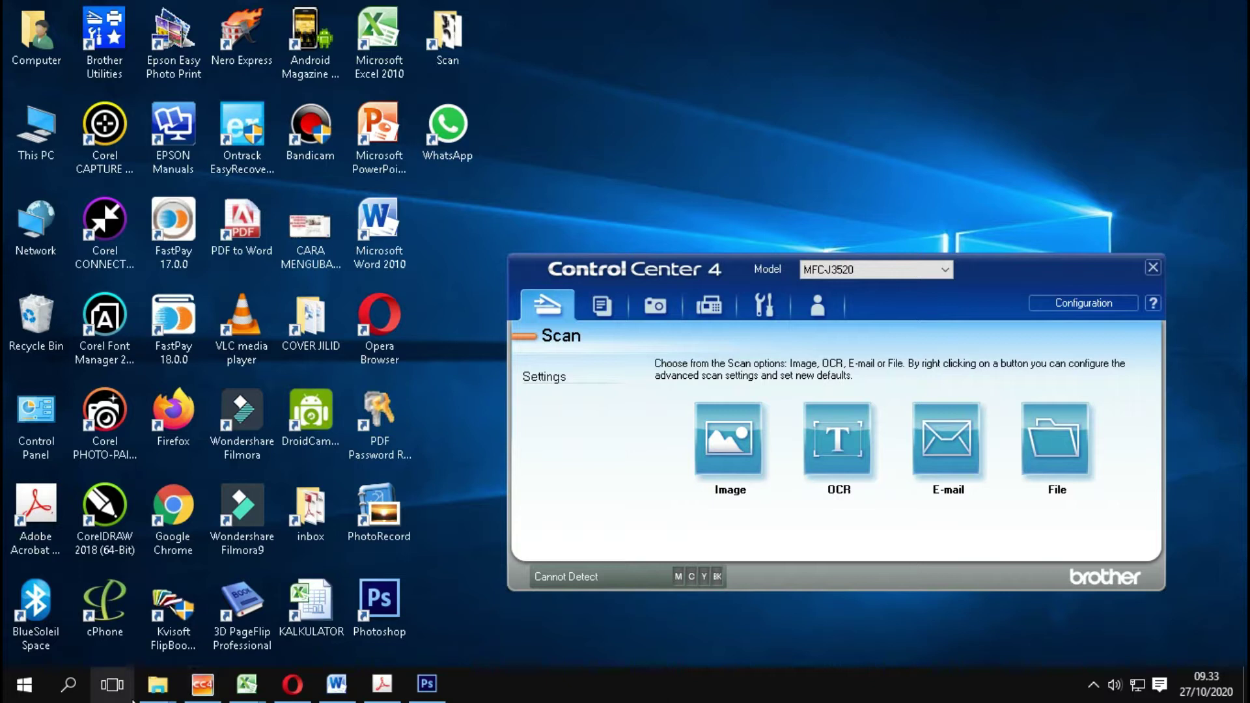
Bring up the Foto Nanda Kuning folder and show its files as large icons
click(160, 687)
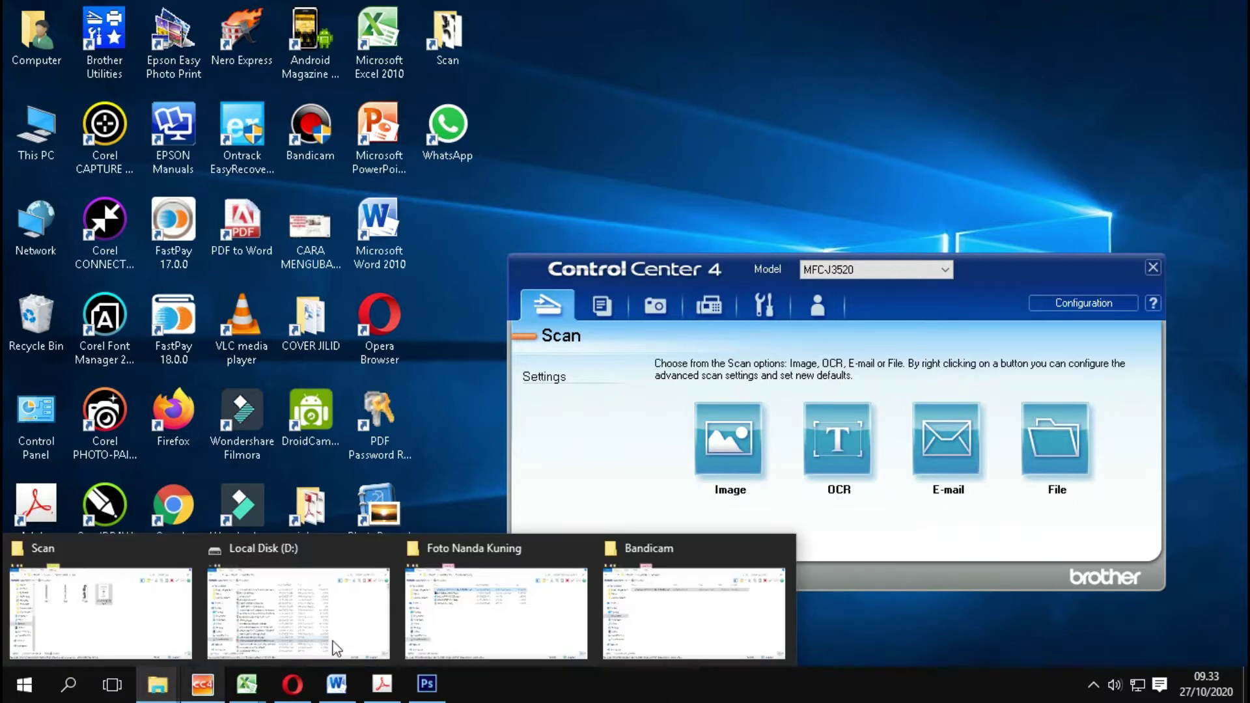
click(497, 554)
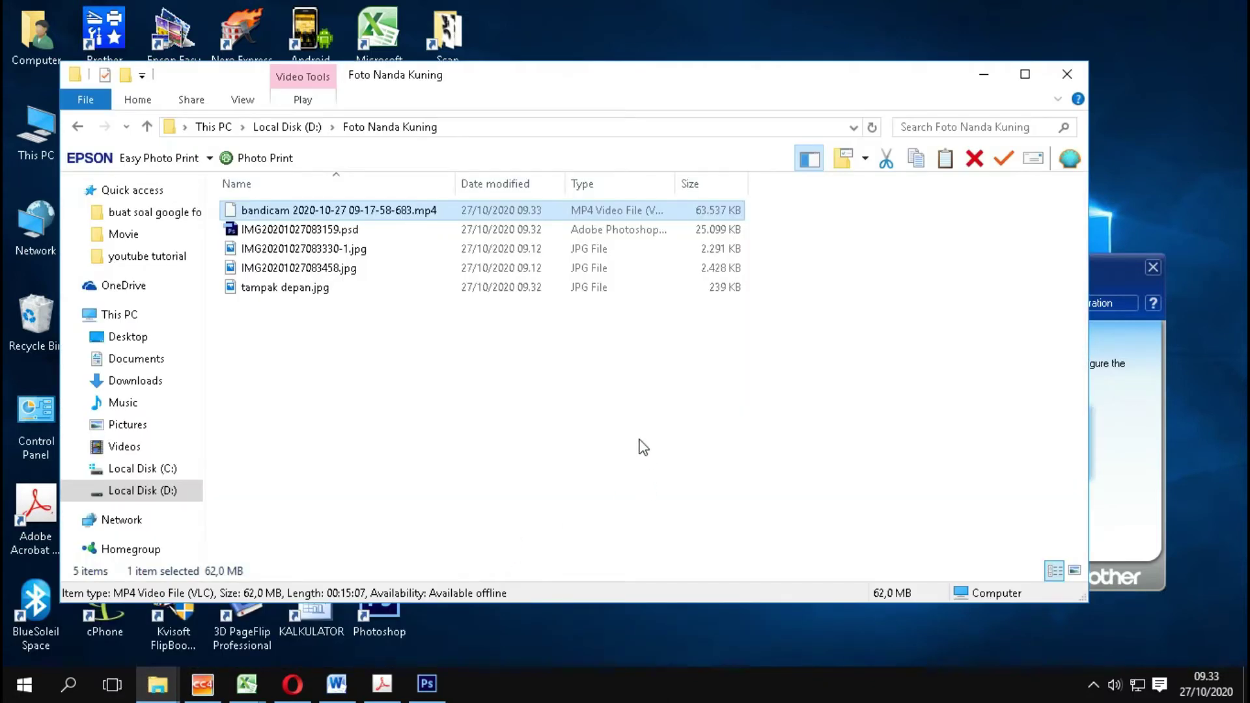
click(247, 103)
click(338, 134)
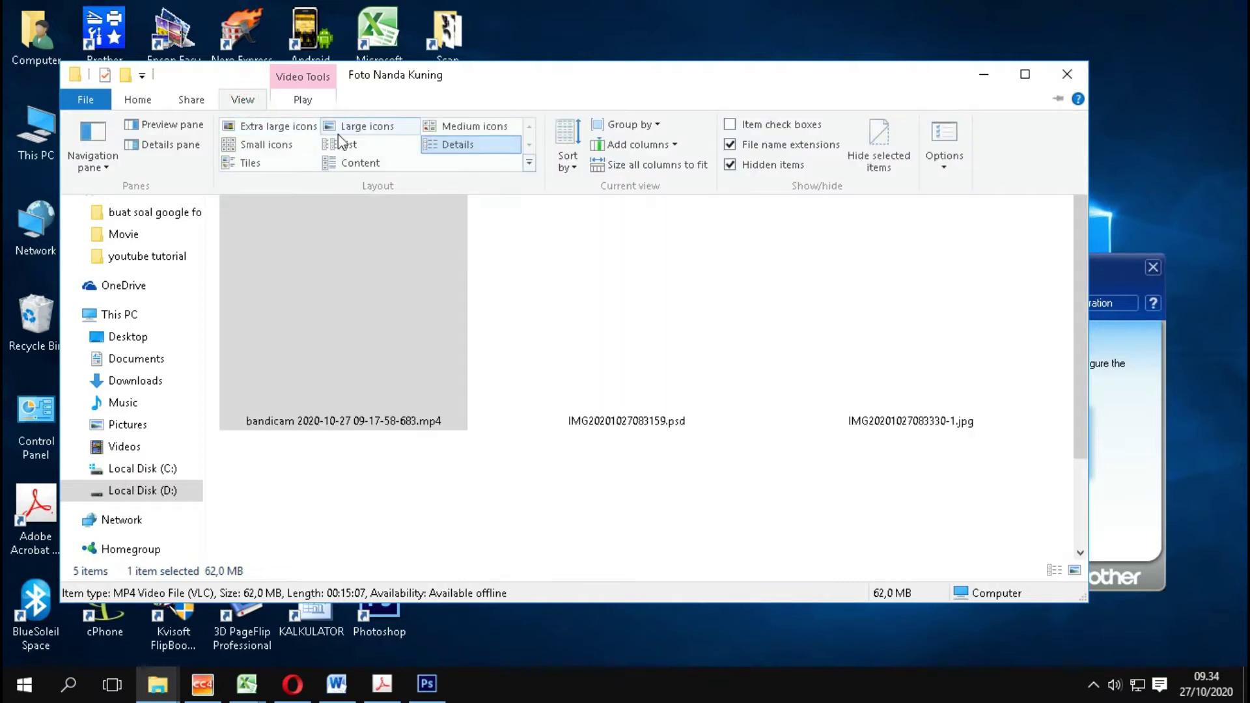
click(488, 466)
click(752, 368)
click(722, 252)
click(669, 405)
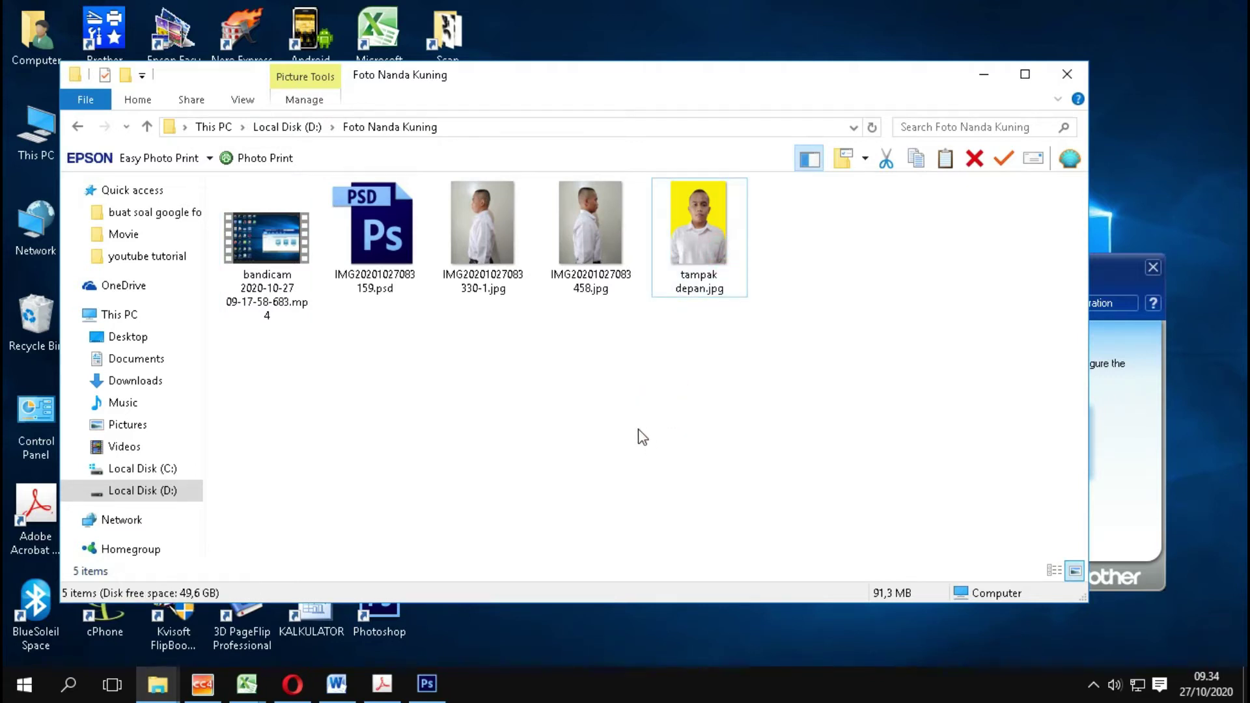
click(486, 261)
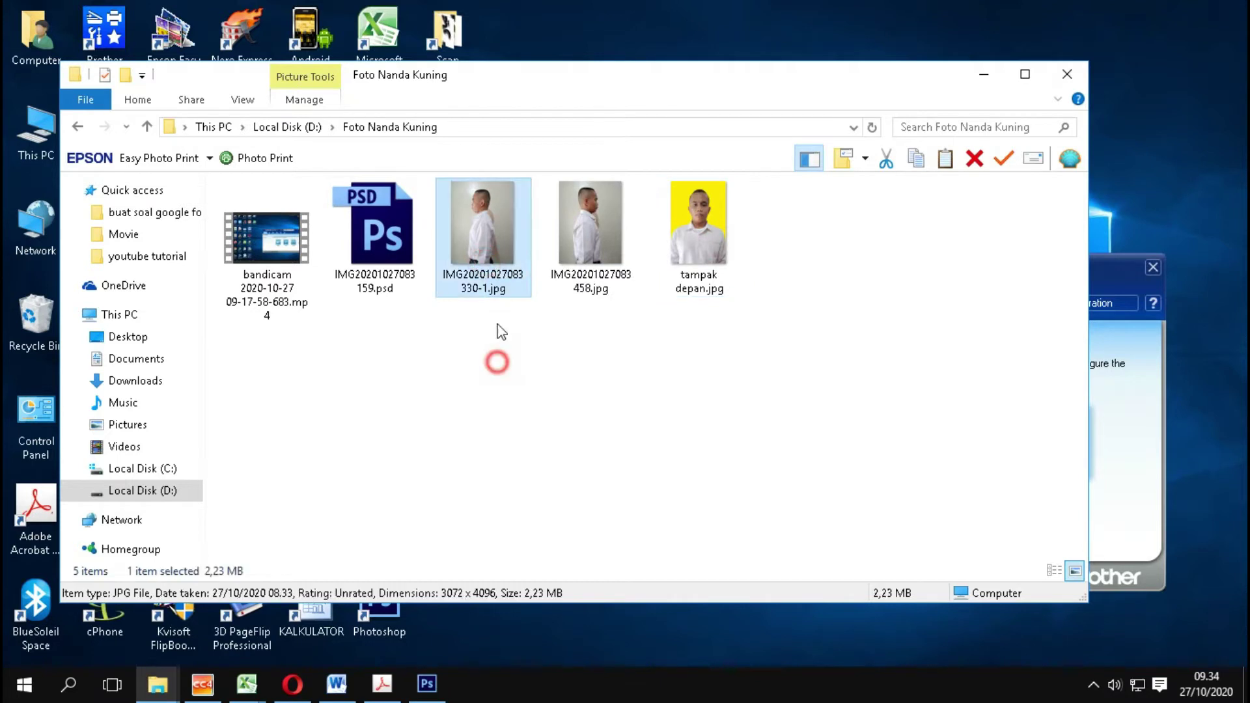
right_click(496, 283)
mouse_move(586, 351)
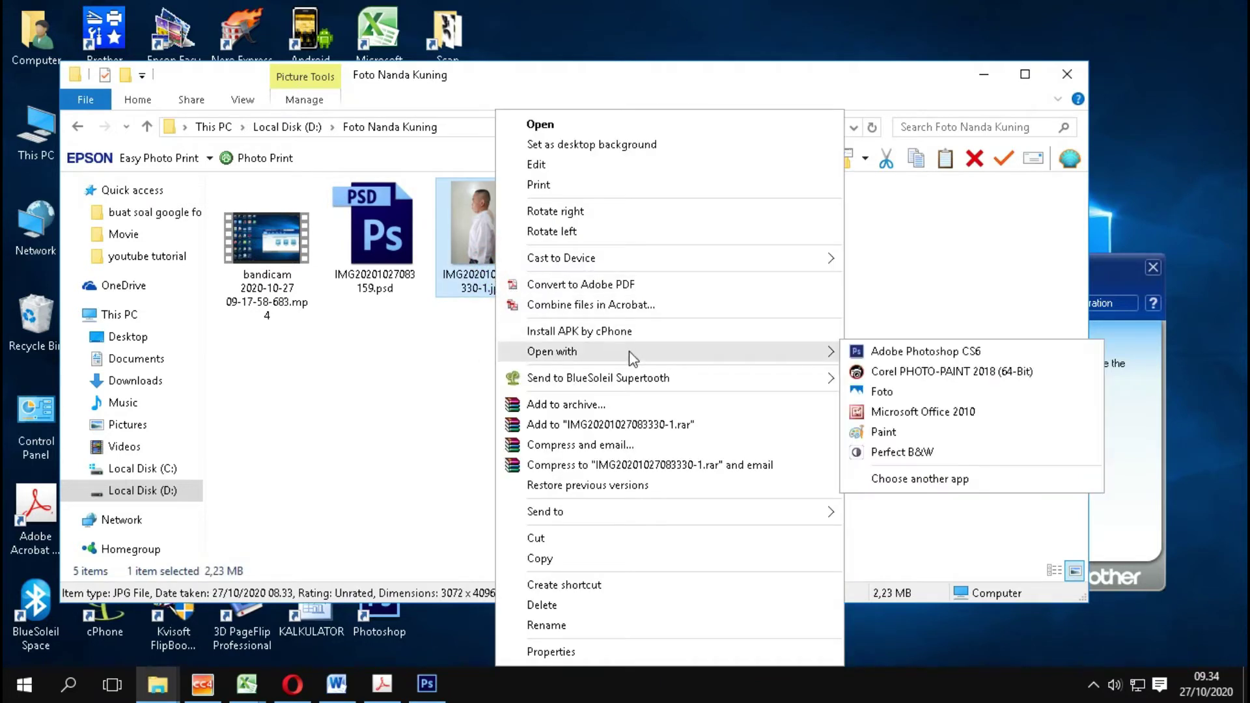
Open the photo in Photoshop CS6 and crop it to a 2x3 (4x6) portrait around the person
click(866, 351)
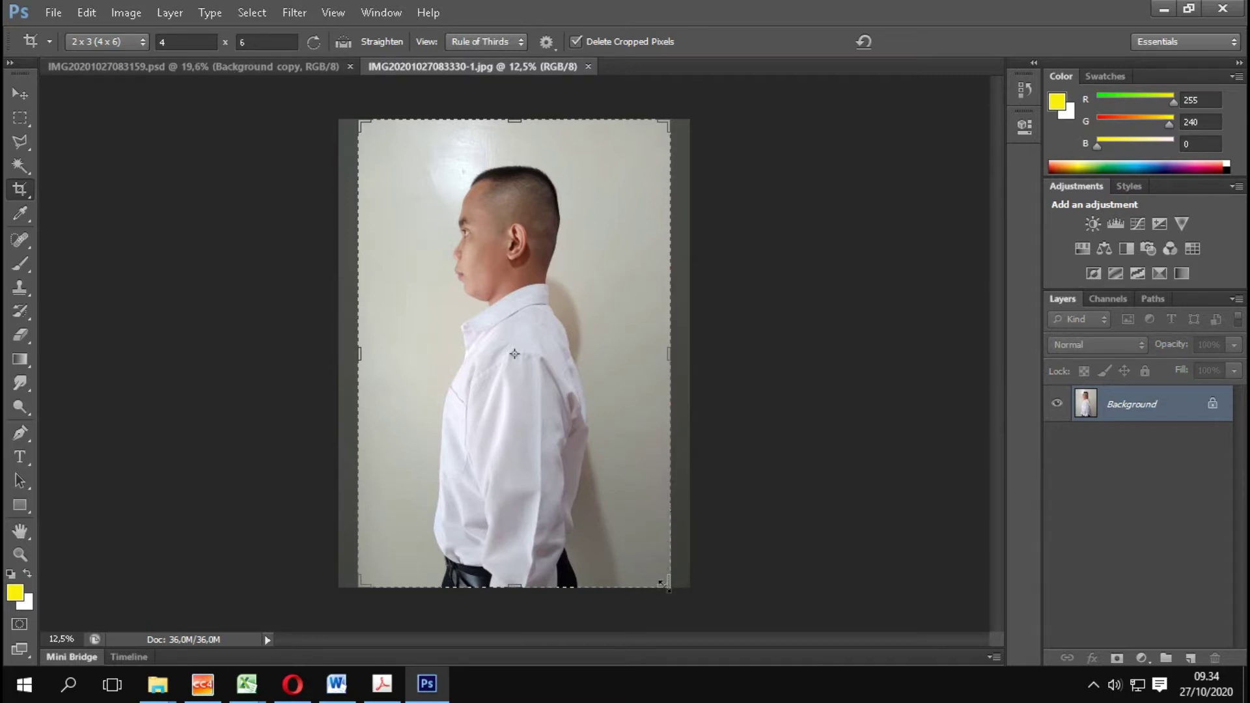
drag(664, 586, 649, 574)
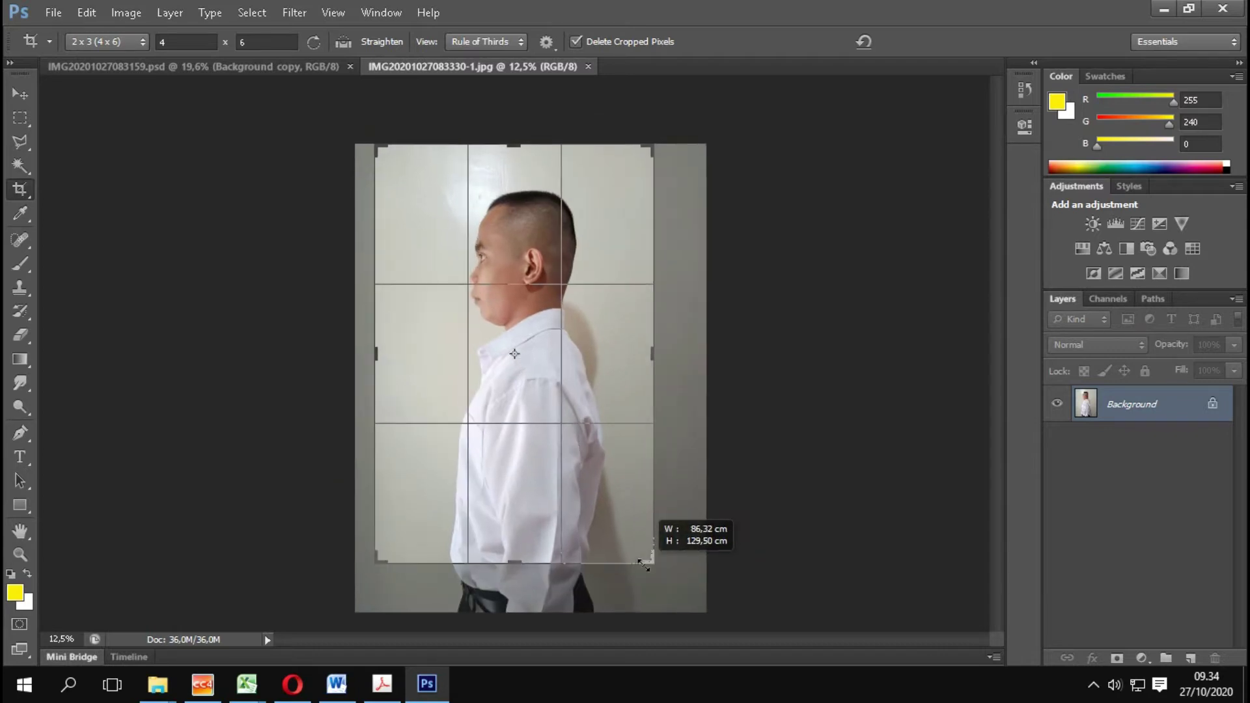
drag(565, 503, 565, 503)
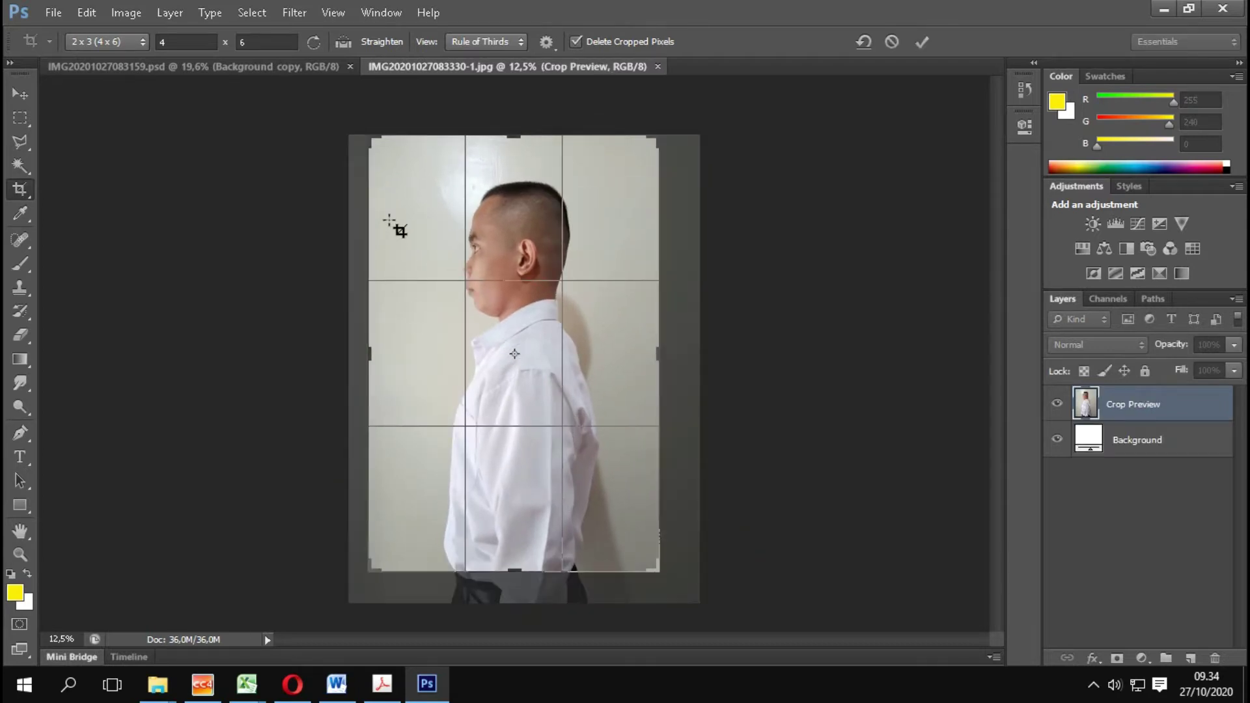
drag(364, 132, 368, 135)
drag(508, 233, 510, 237)
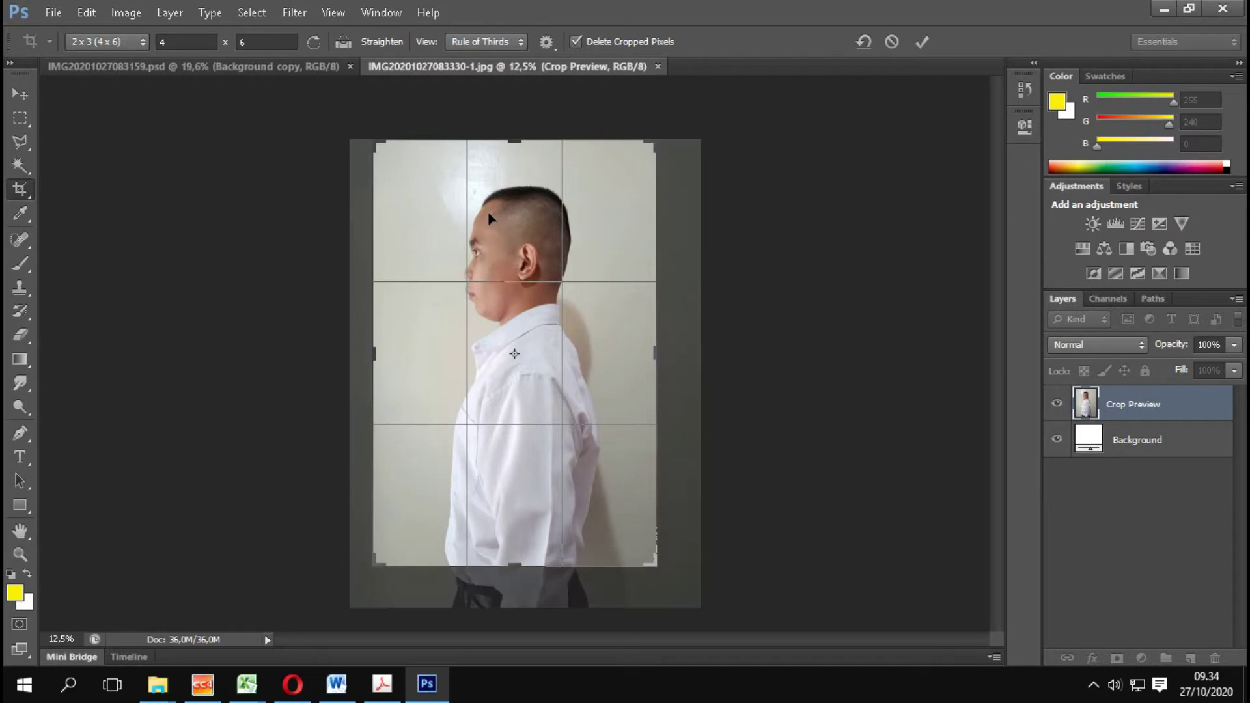
click(27, 95)
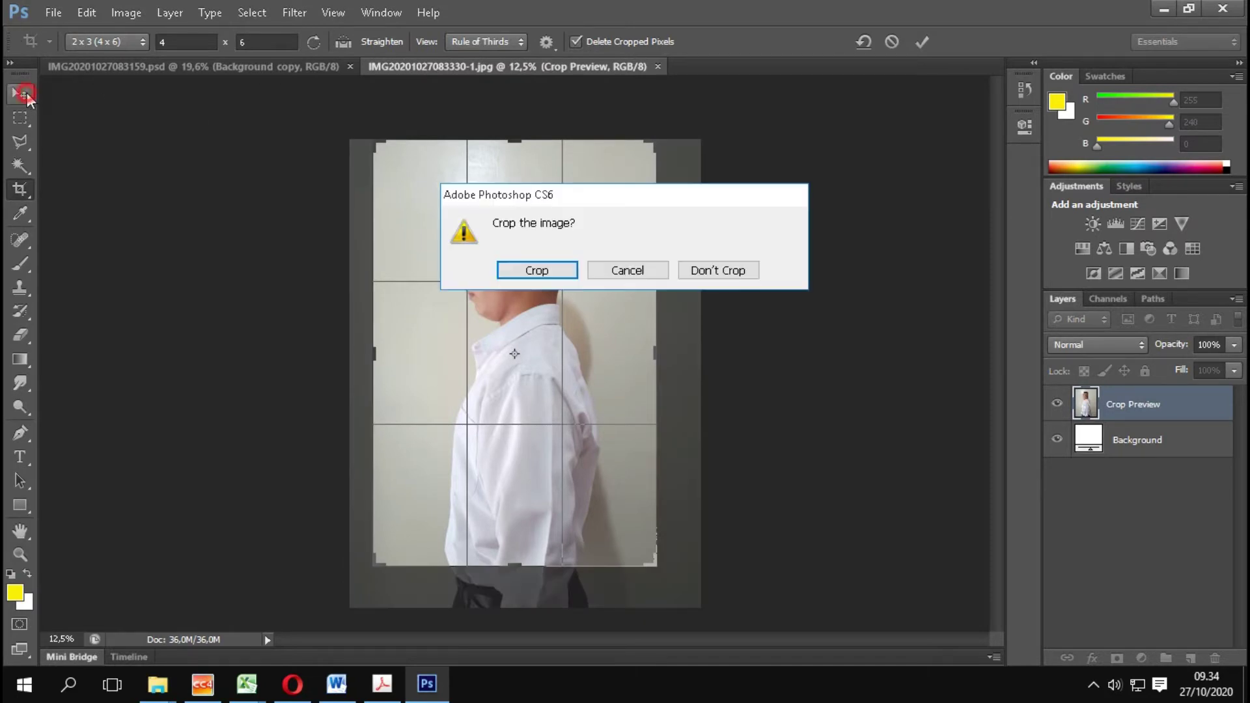
click(553, 272)
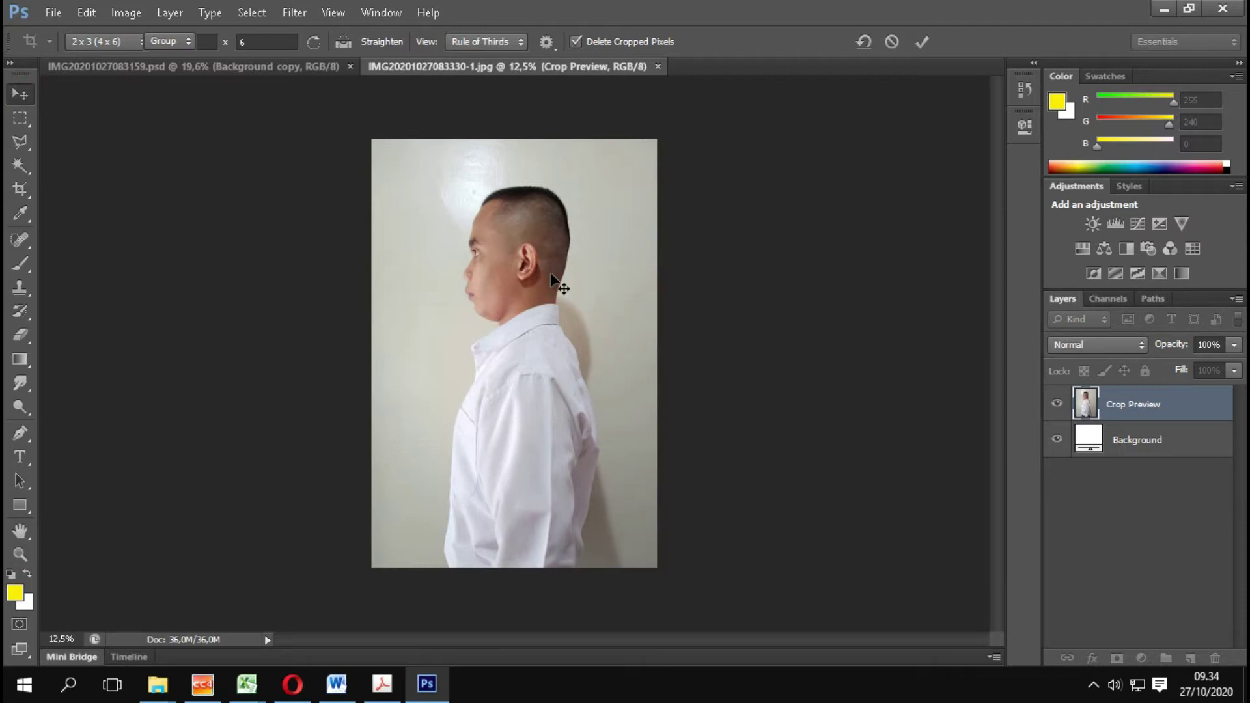
alt+scroll(523, 275, up, 1)
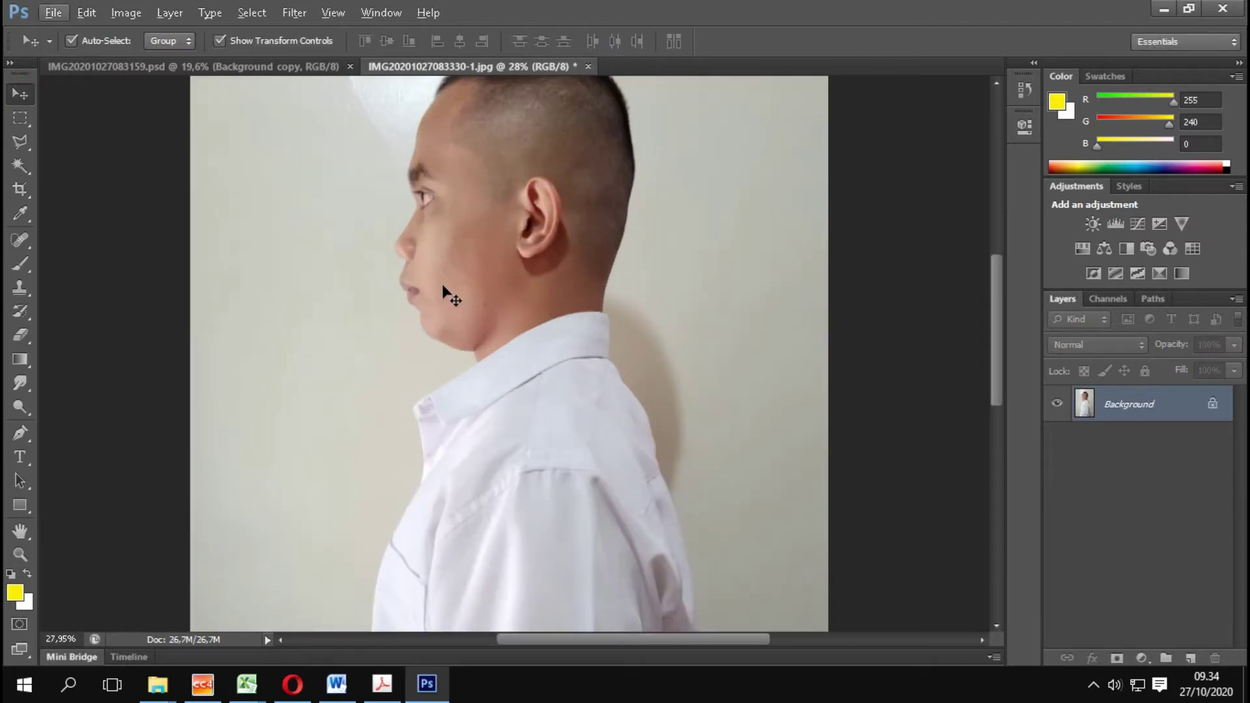
Apply Imagenomic Portraiture skin smoothing with its Default preset
scroll(446, 290, up, 1)
click(300, 18)
mouse_move(325, 380)
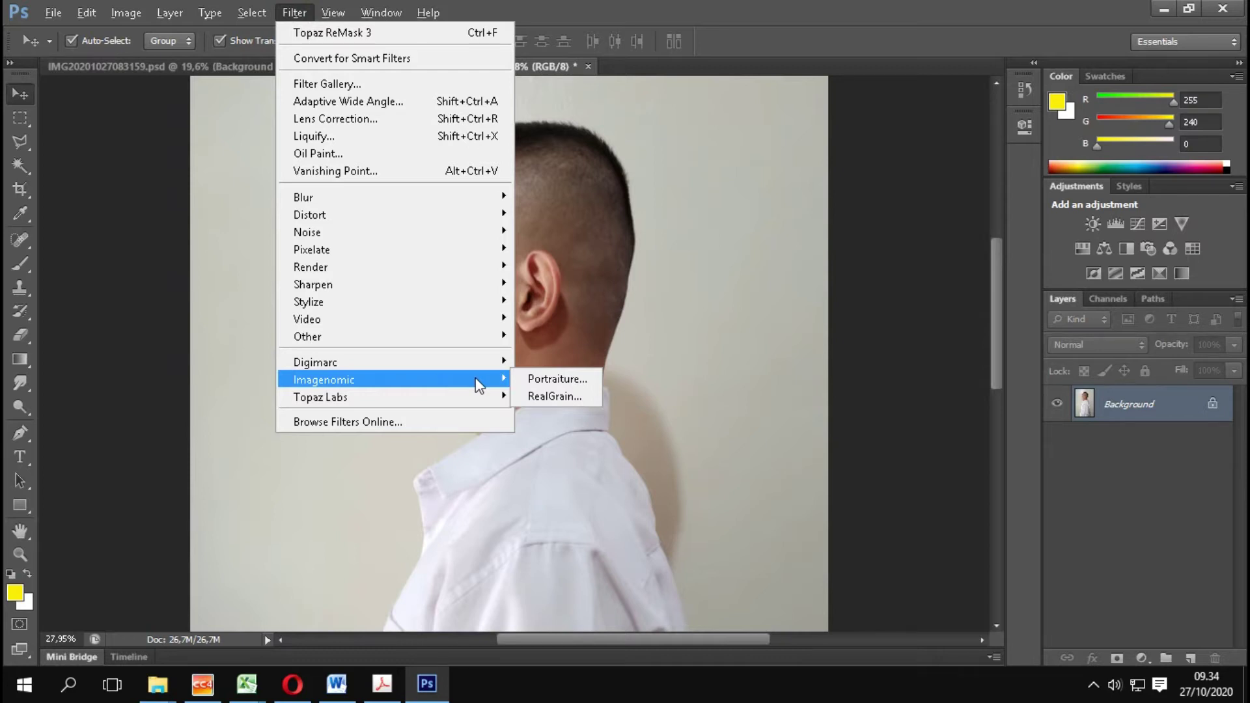
click(523, 380)
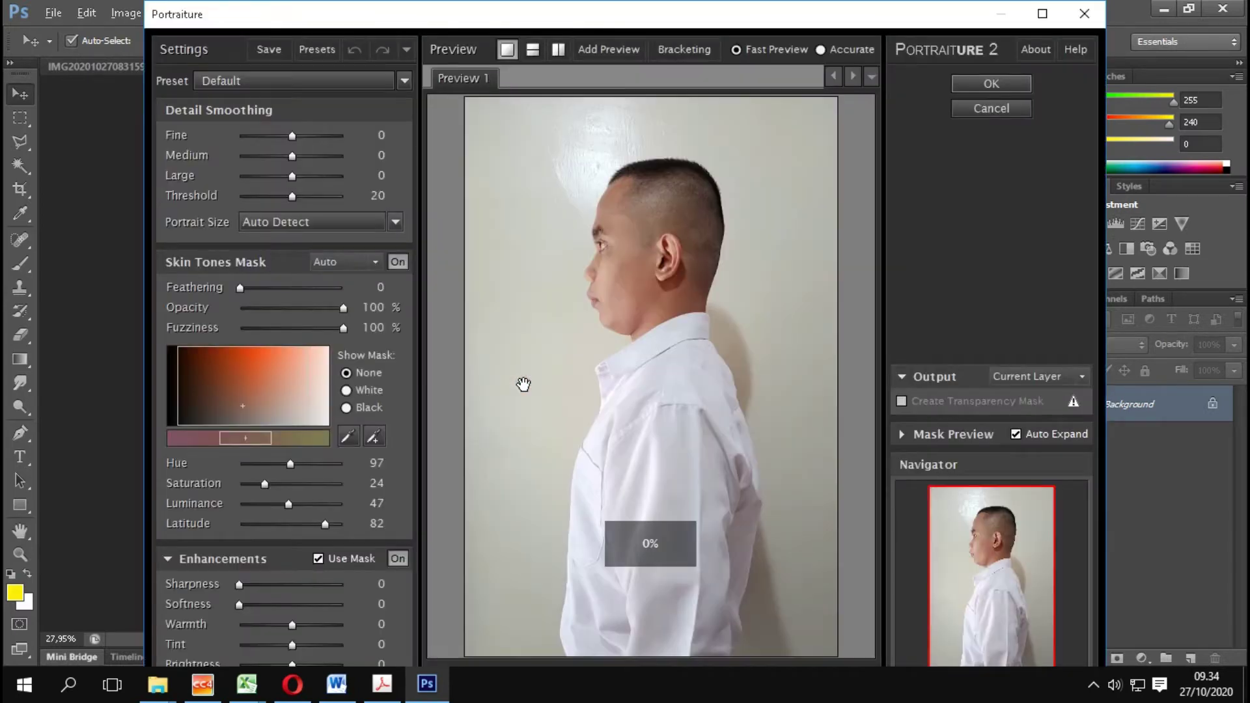
click(991, 84)
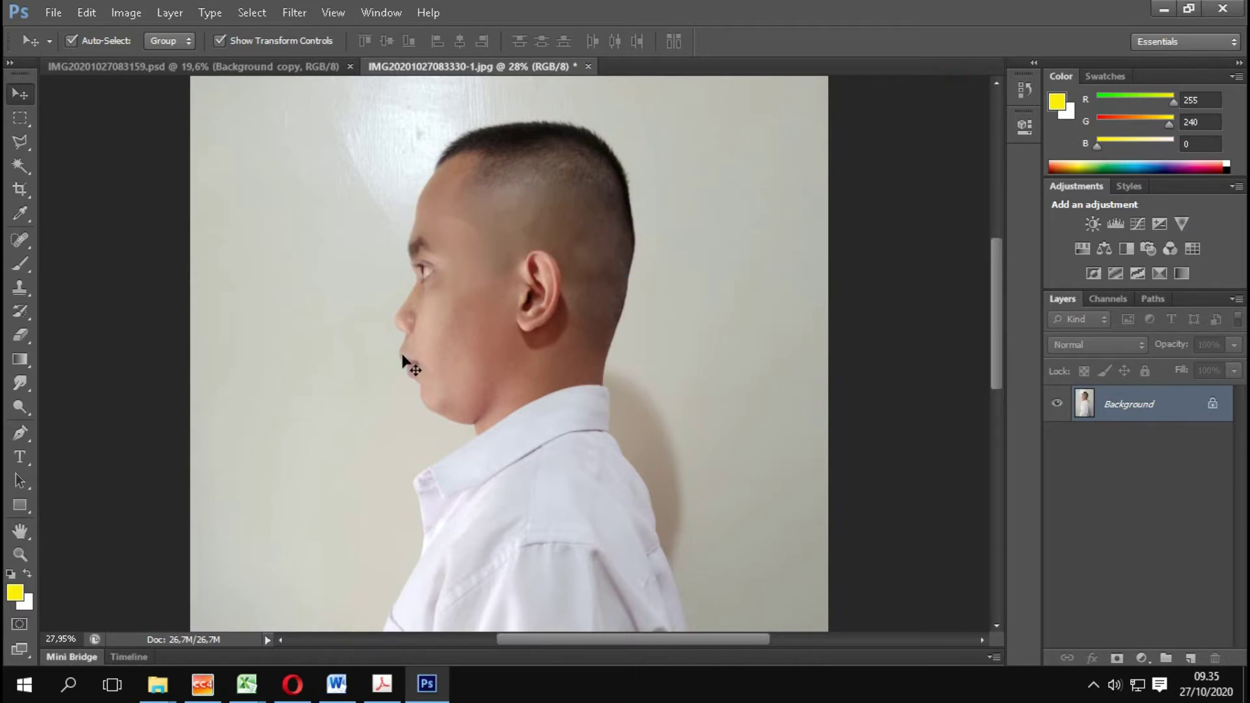
Compare the original photo with the smoothed version in the History panel
click(1034, 63)
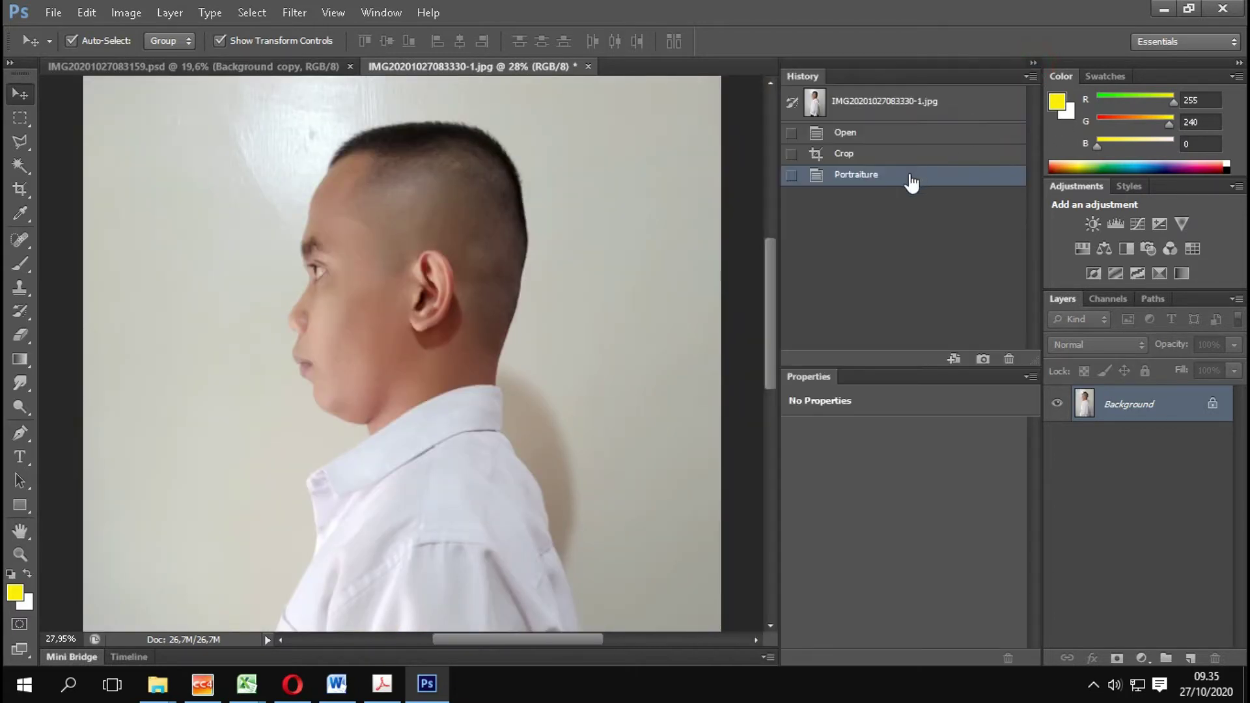
click(895, 134)
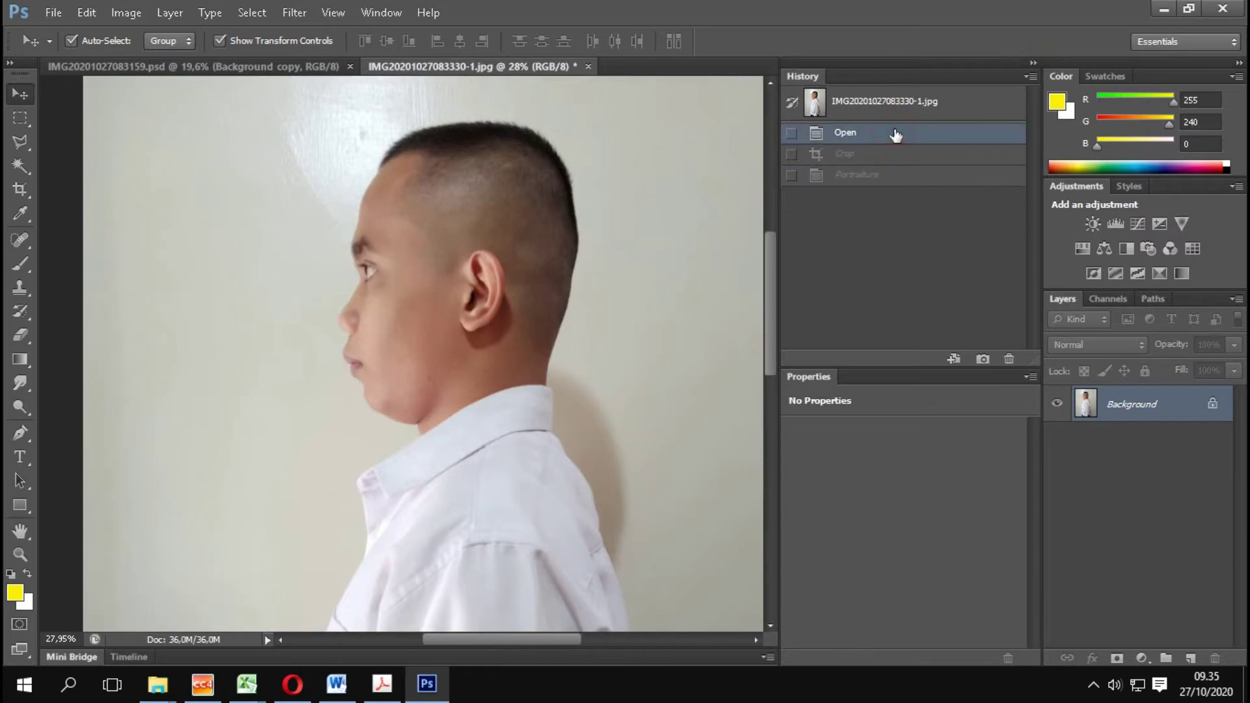
click(901, 181)
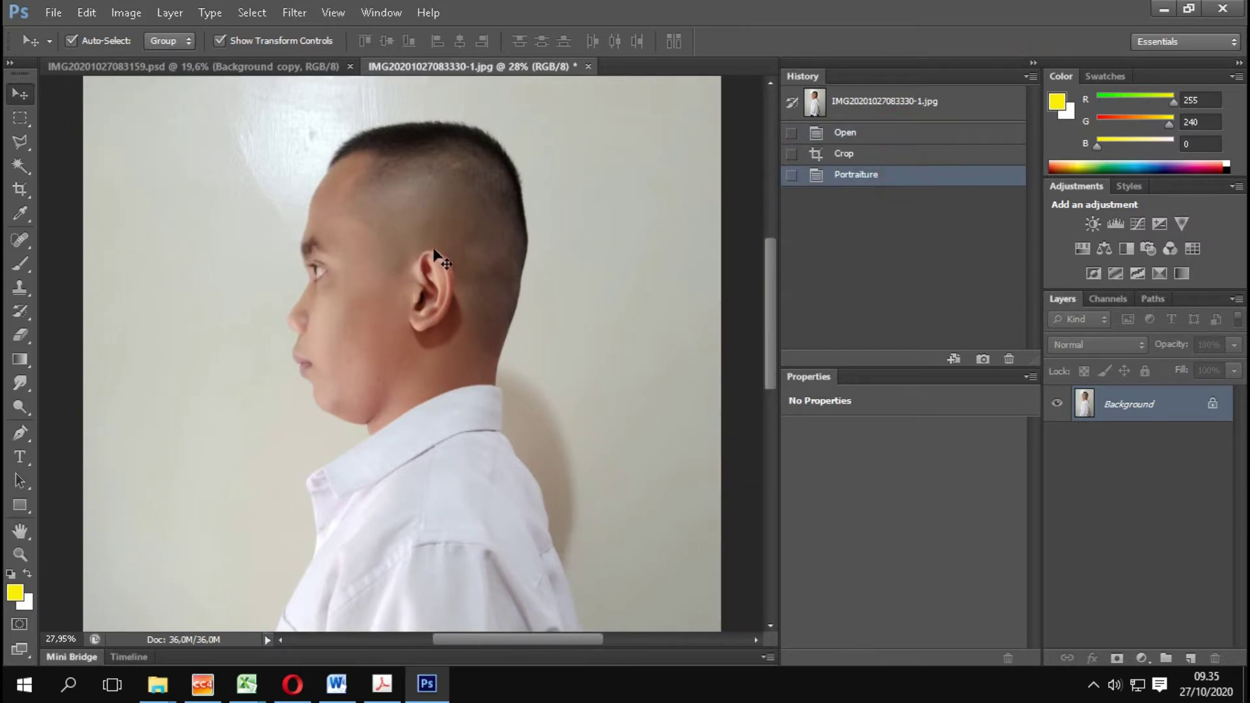
Apply Imagenomic Portraiture a second time with its default settings
click(294, 12)
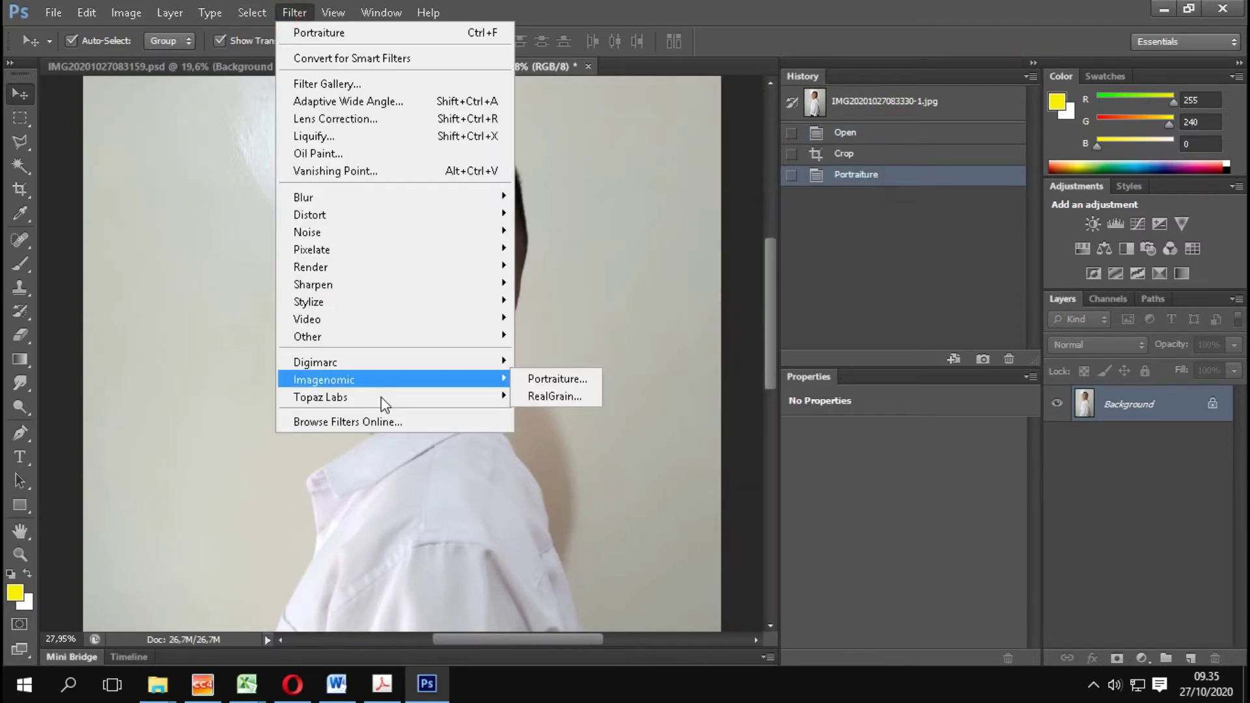
mouse_move(323, 380)
click(536, 379)
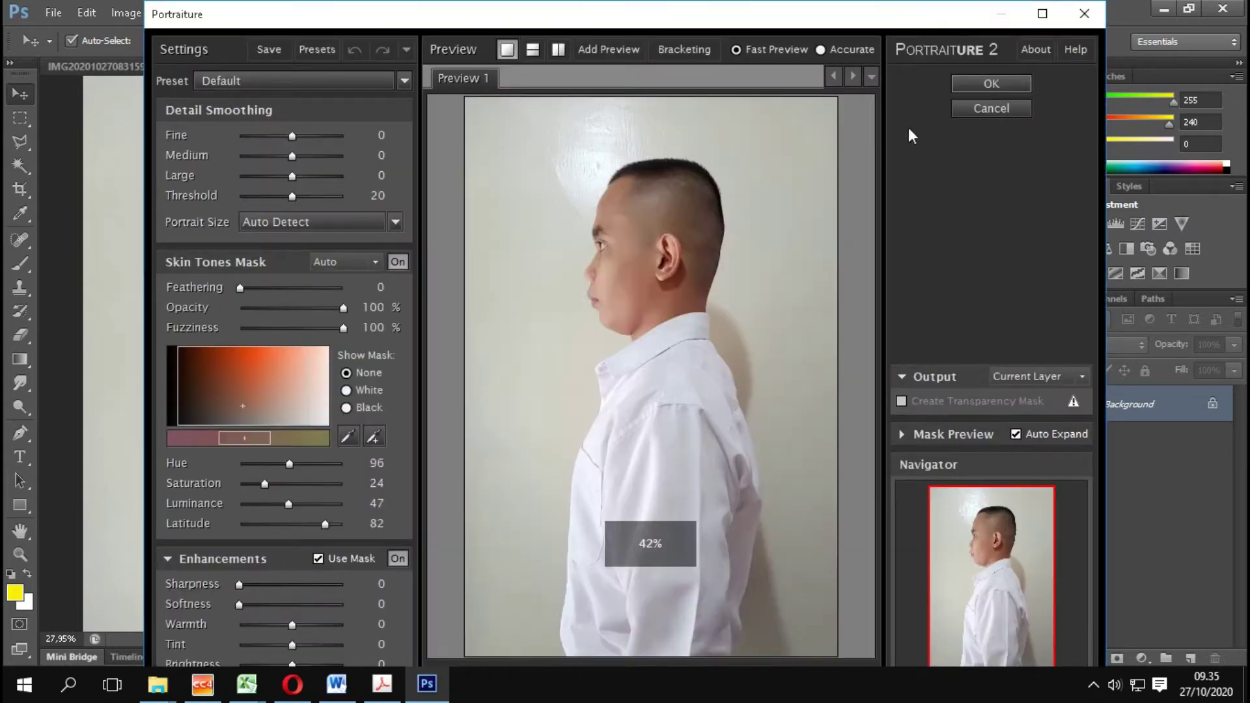
click(962, 87)
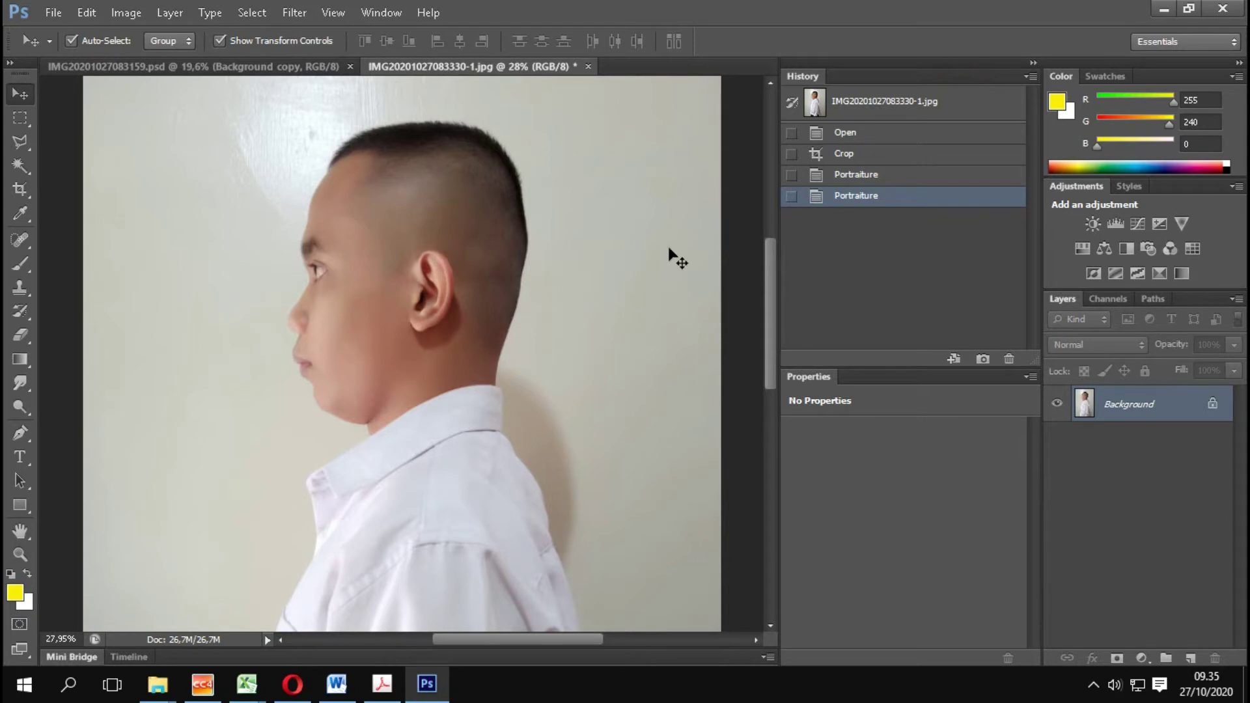
click(294, 12)
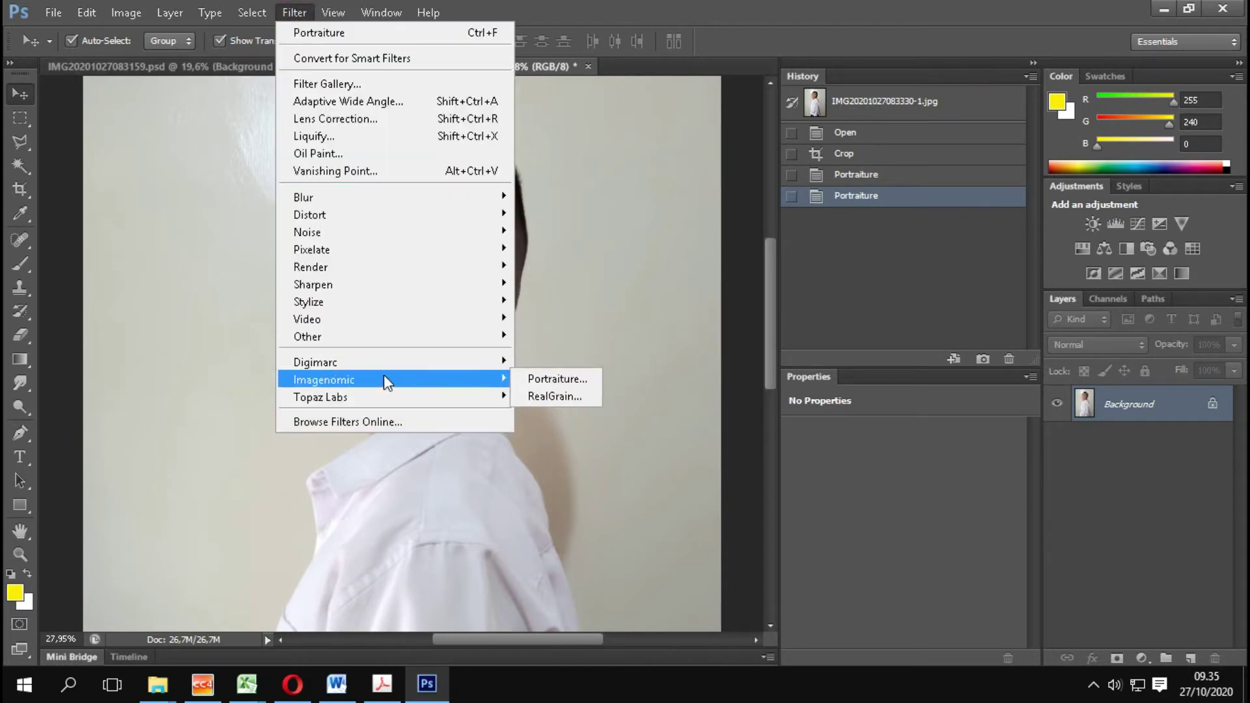
mouse_move(320, 396)
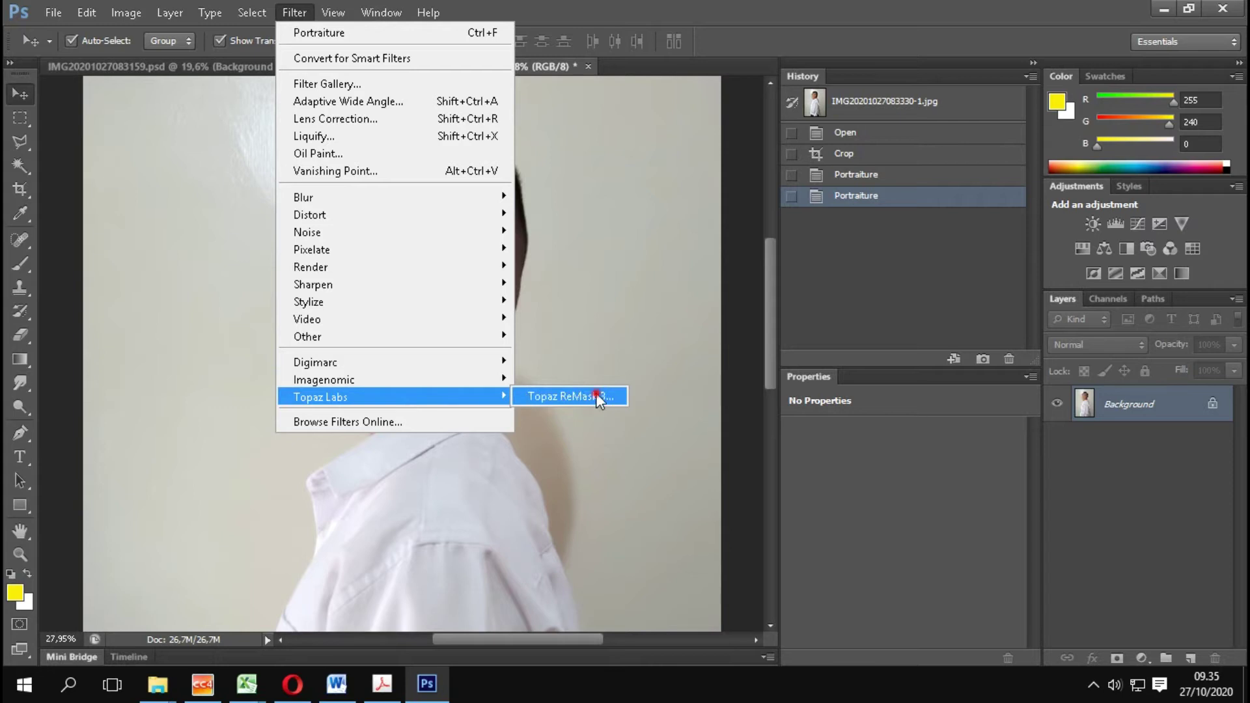
Launch Topaz ReMask 3 on the portrait and zoom to 50%
click(595, 394)
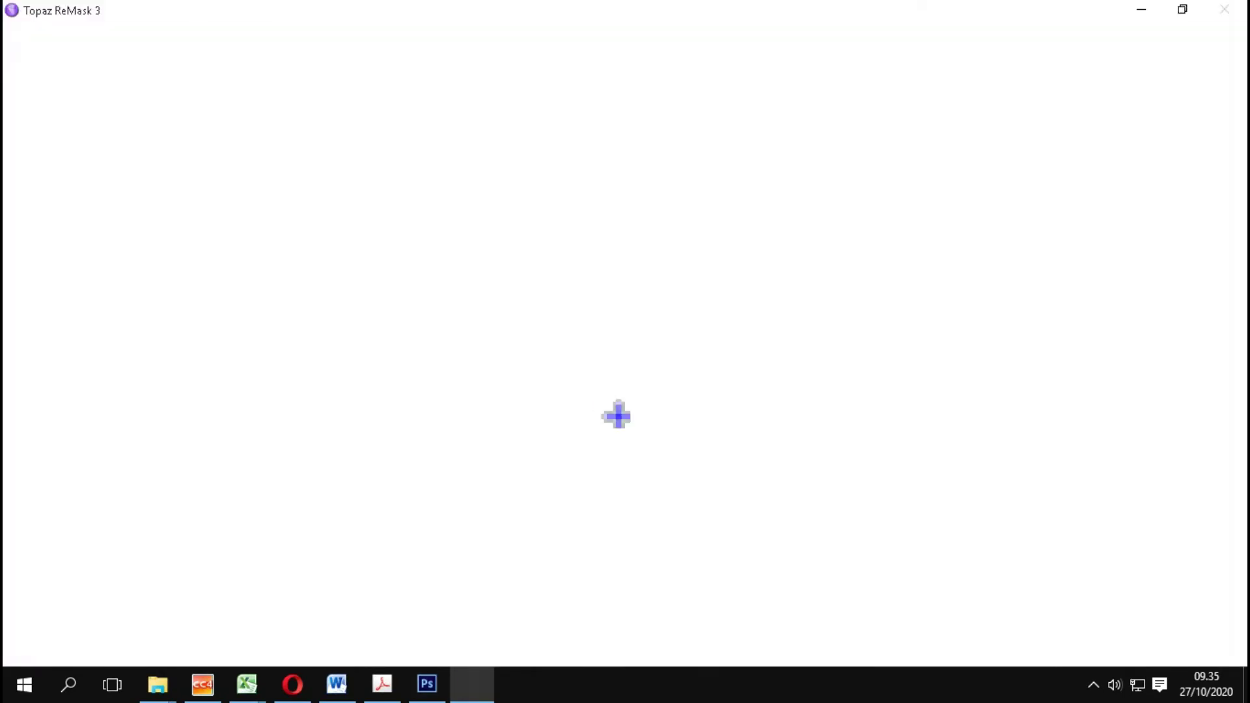
key(Escape)
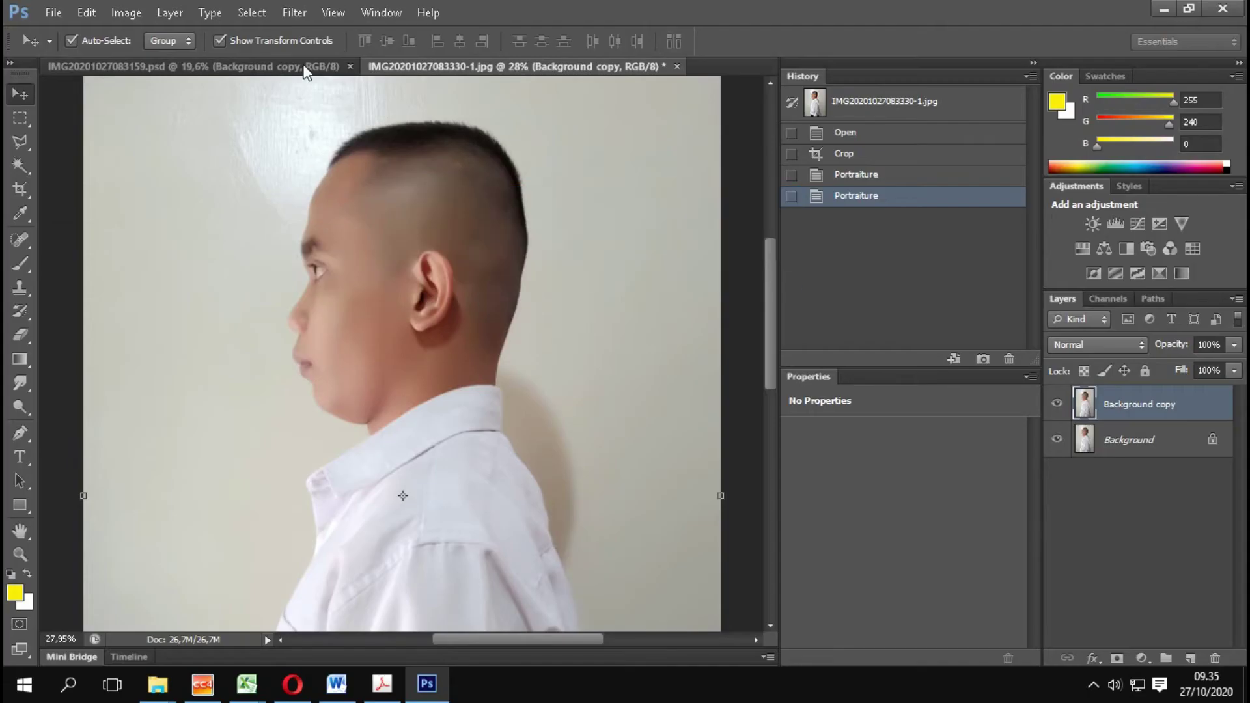
click(294, 12)
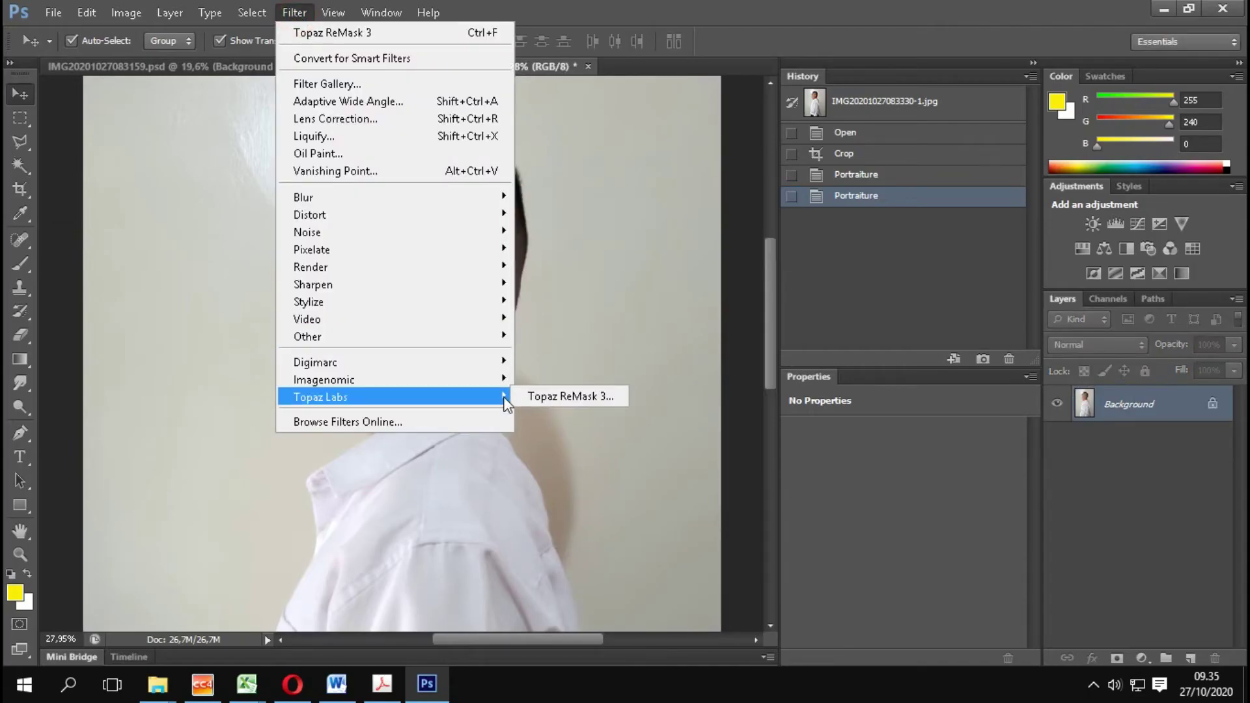
click(566, 397)
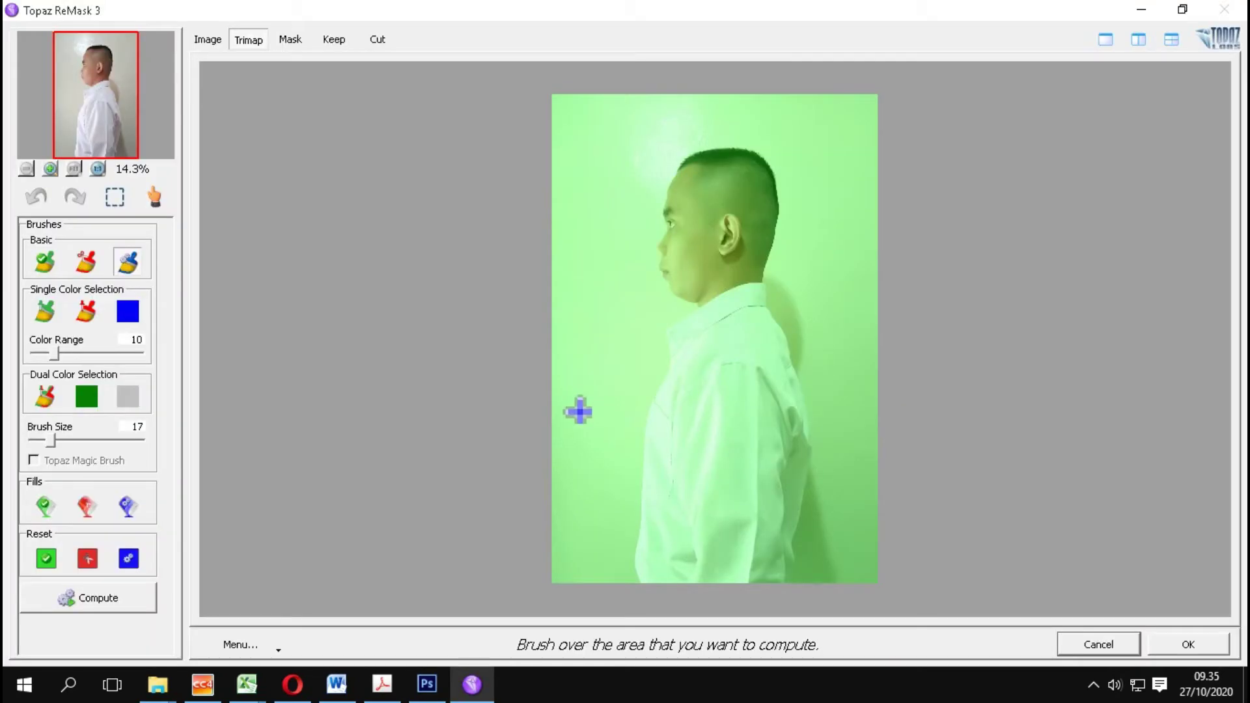
click(49, 169)
click(50, 168)
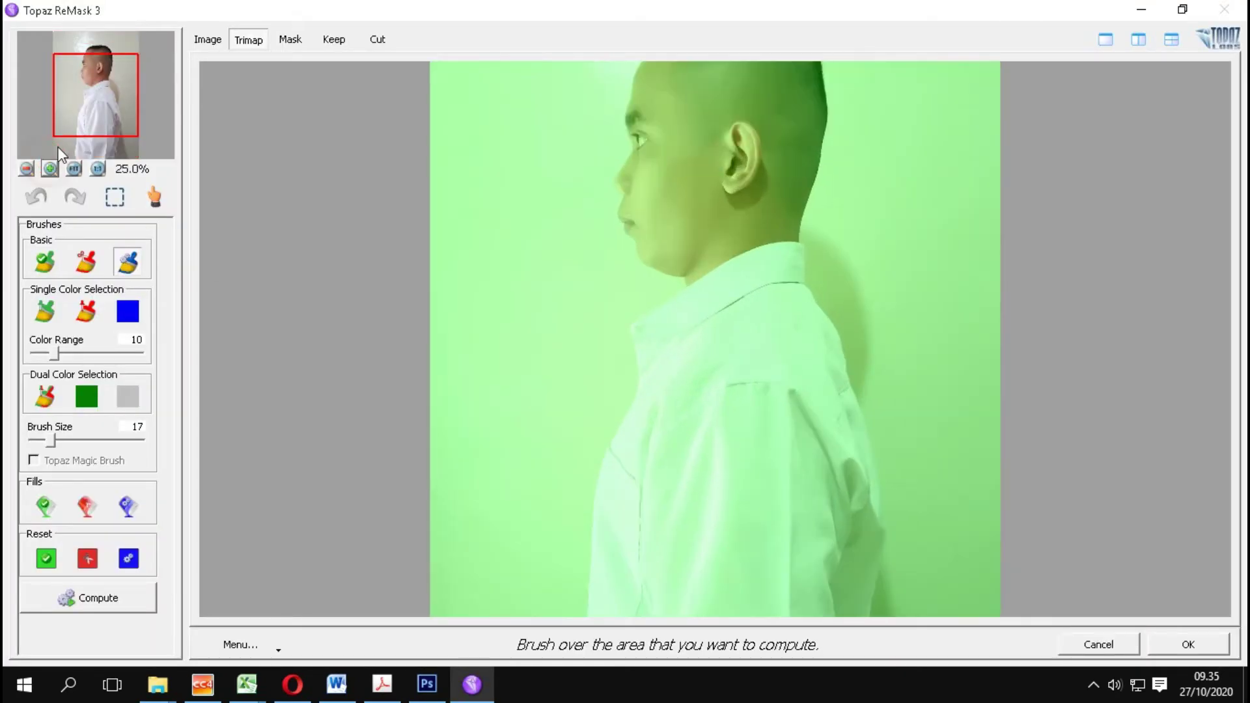
drag(73, 102, 72, 99)
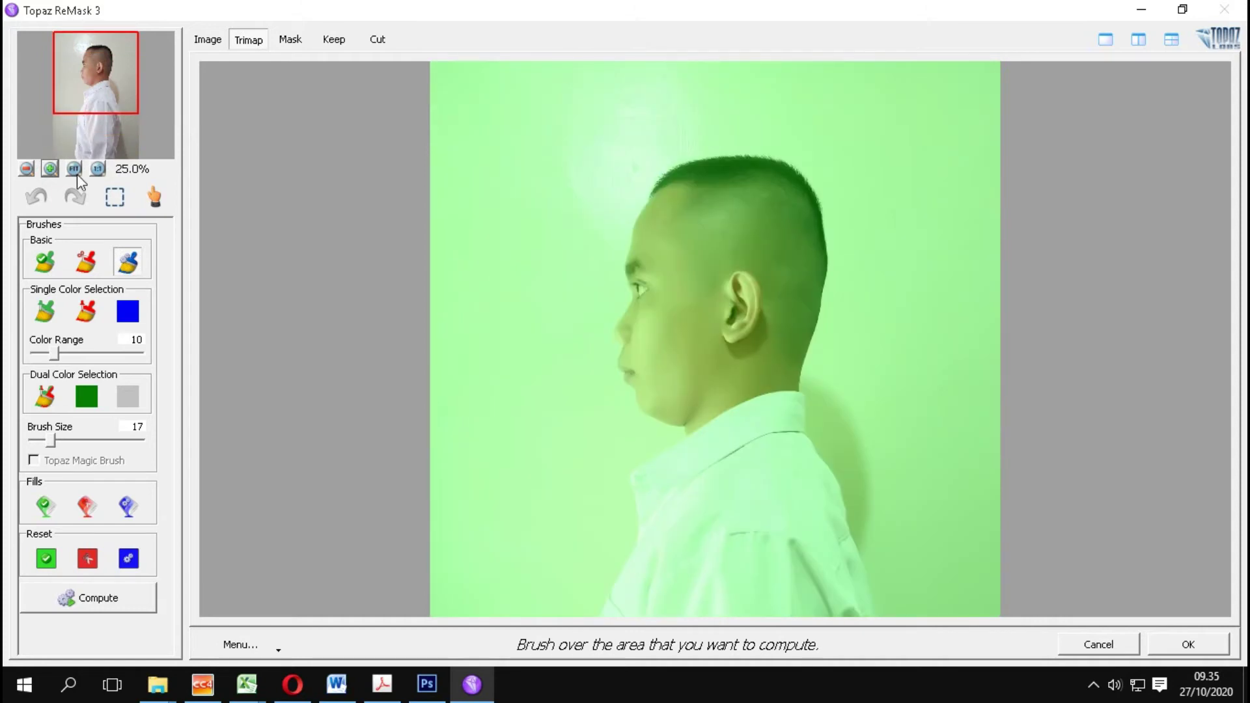
click(49, 168)
mouse_move(88, 88)
mouse_down()
mouse_move(45, 104)
mouse_move(49, 164)
mouse_up()
click(50, 168)
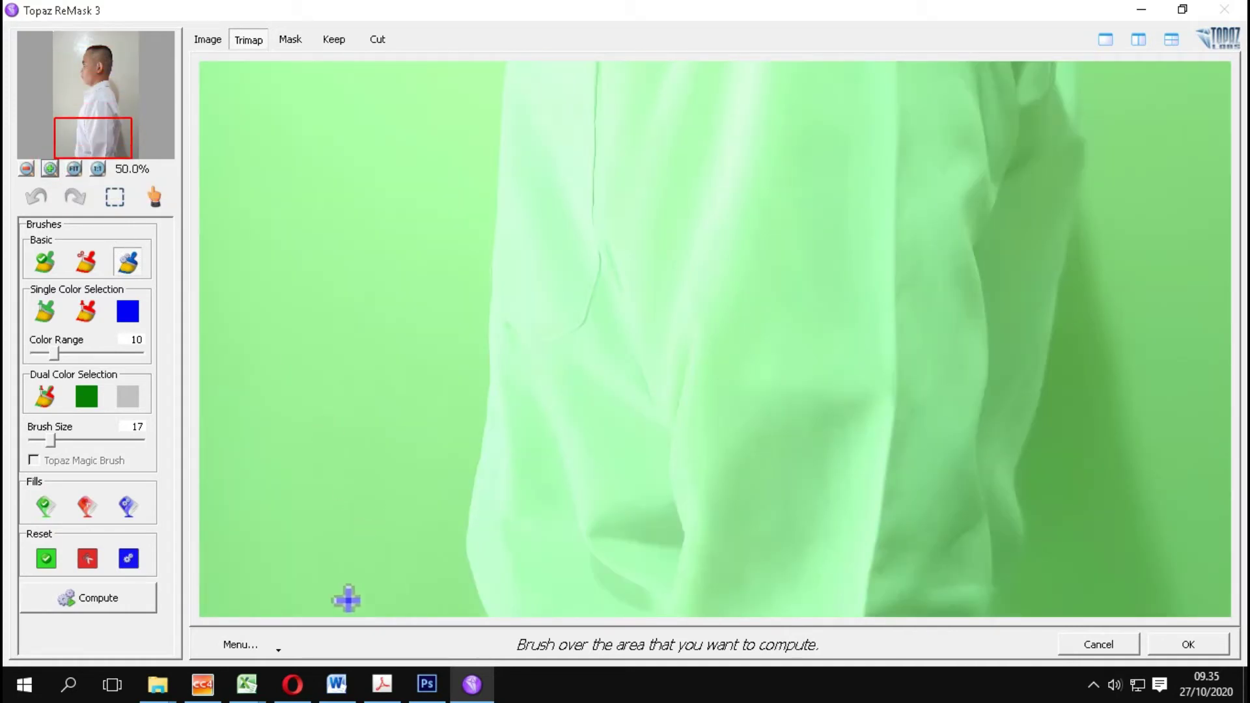
Paint the blue Compute edge band at brush size 27 around head, face and shirt
drag(201, 619, 259, 622)
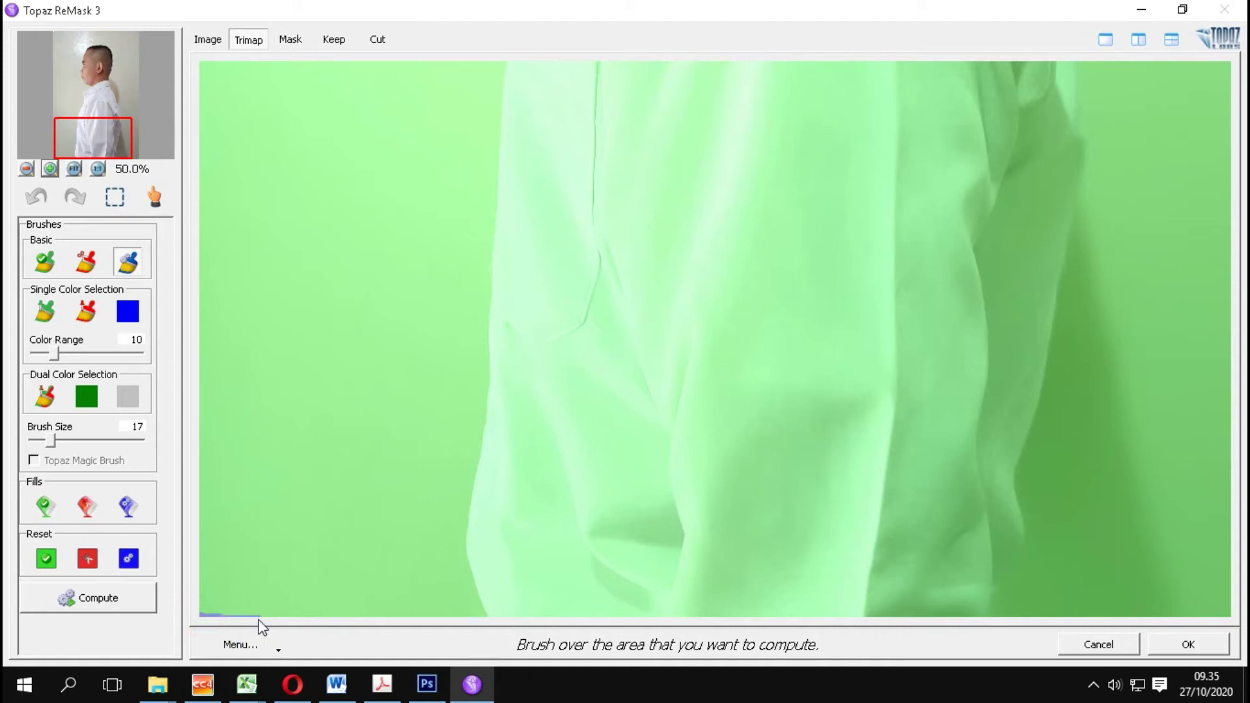
click(60, 441)
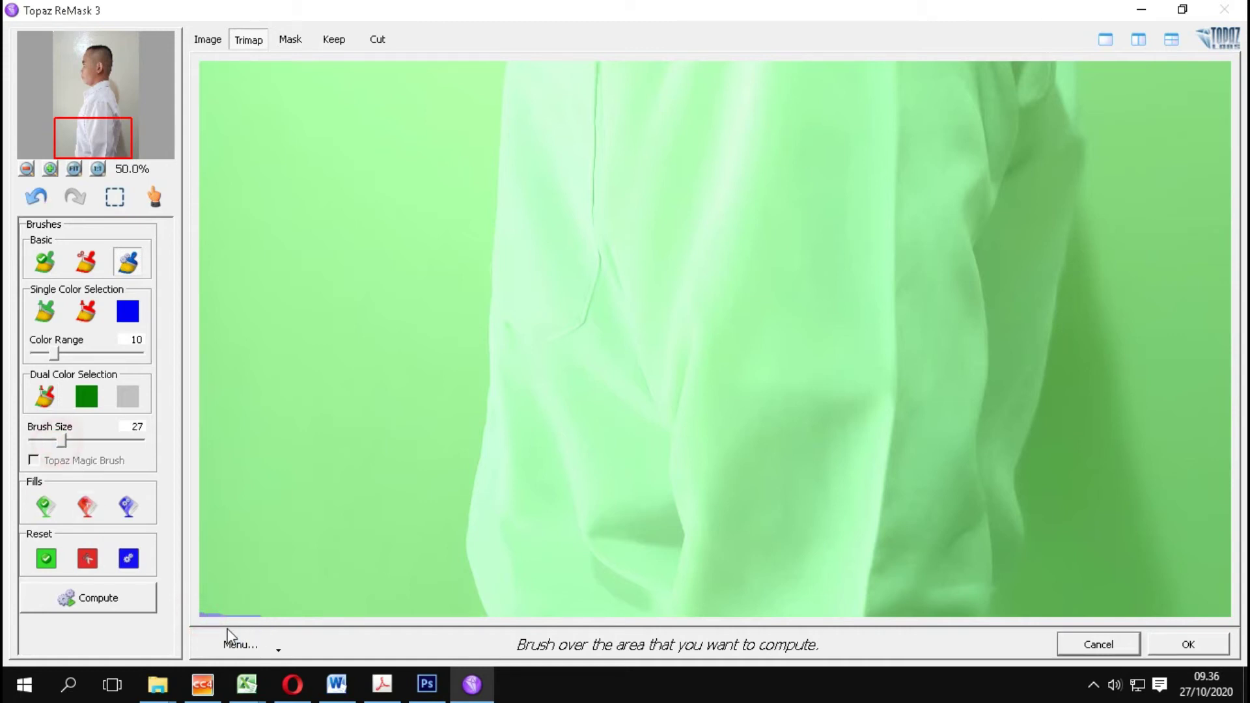
drag(216, 621, 487, 167)
drag(93, 138, 83, 70)
mouse_move(516, 359)
mouse_down()
mouse_move(623, 218)
mouse_move(915, 511)
mouse_up()
scroll(915, 511, down, 5)
drag(846, 215, 901, 507)
scroll(900, 508, down, 5)
mouse_move(1022, 313)
mouse_down()
mouse_move(960, 427)
mouse_move(1227, 611)
mouse_up()
drag(98, 138, 92, 52)
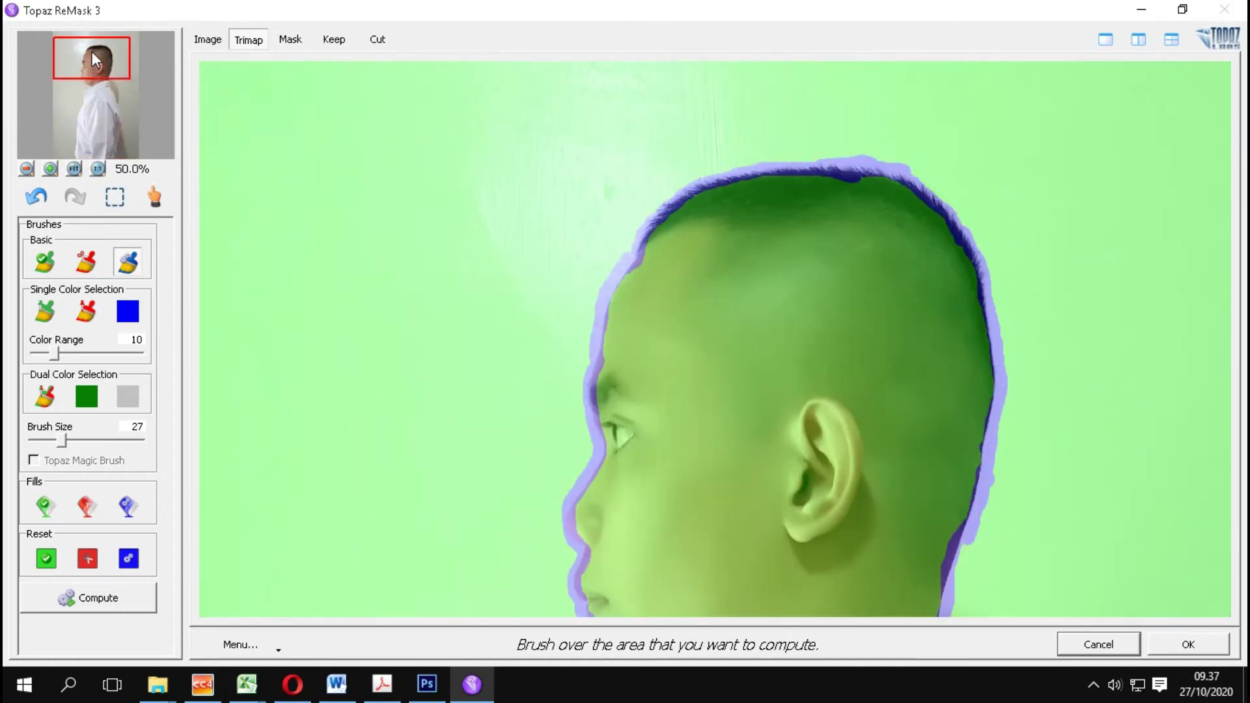
Fill the background with the red Cut marker, compute the mask, and preview the Keep view
click(95, 516)
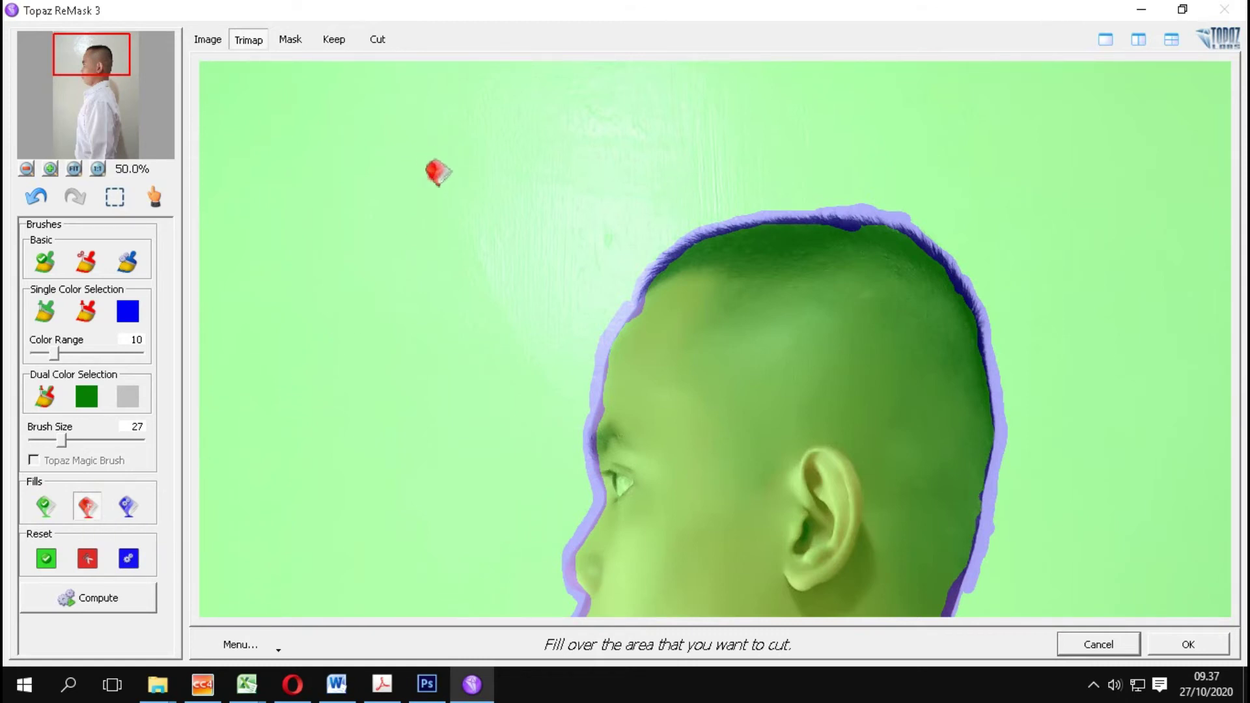
click(436, 172)
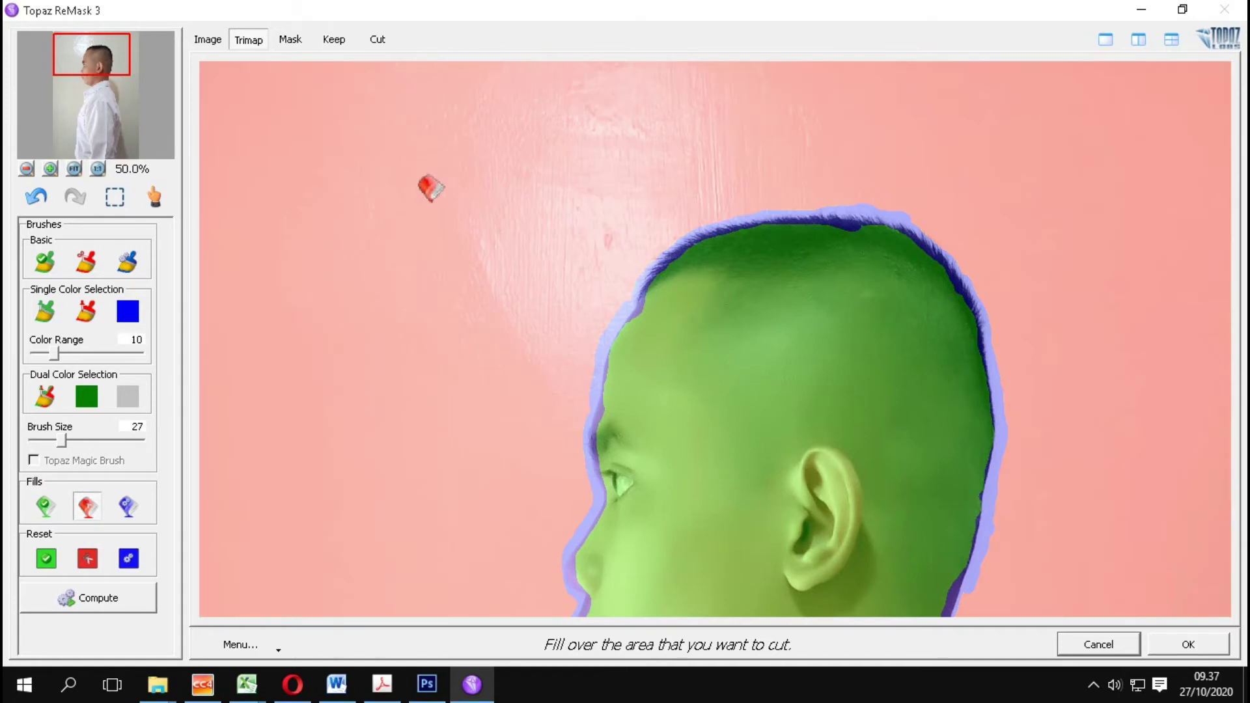
click(127, 612)
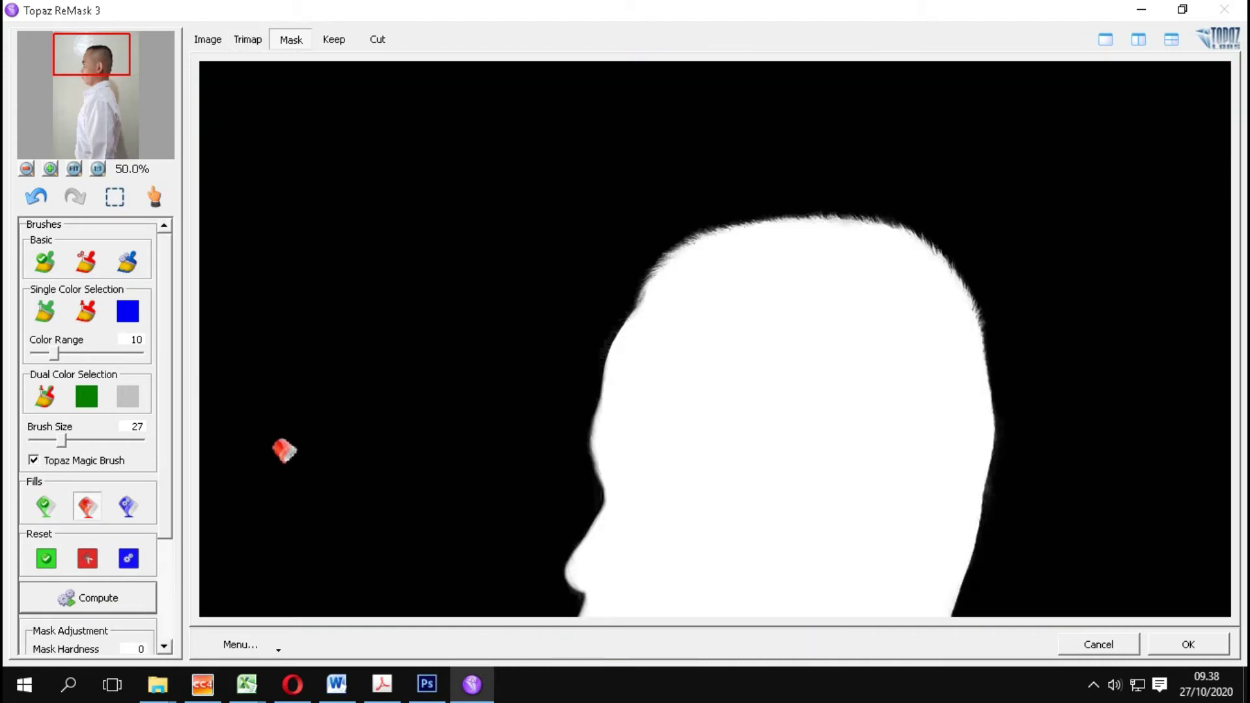
mouse_move(92, 69)
mouse_down()
mouse_move(91, 112)
mouse_move(113, 145)
mouse_move(99, 84)
mouse_move(93, 128)
mouse_up()
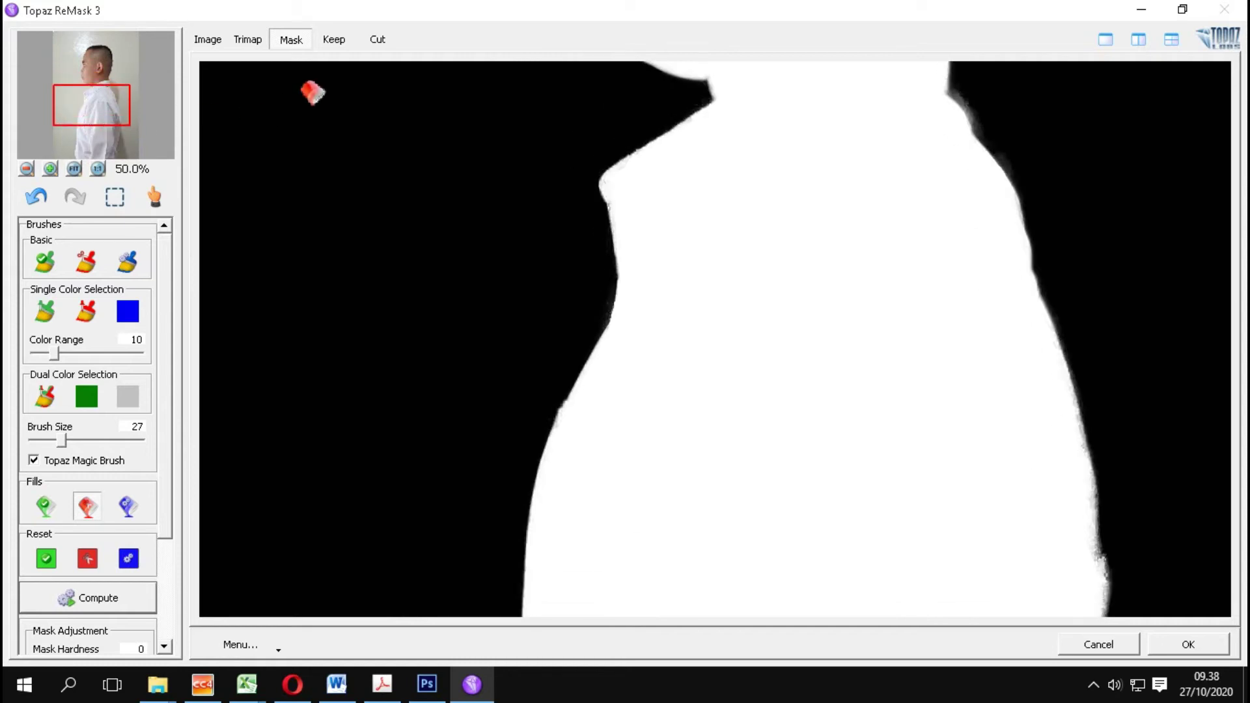
click(332, 40)
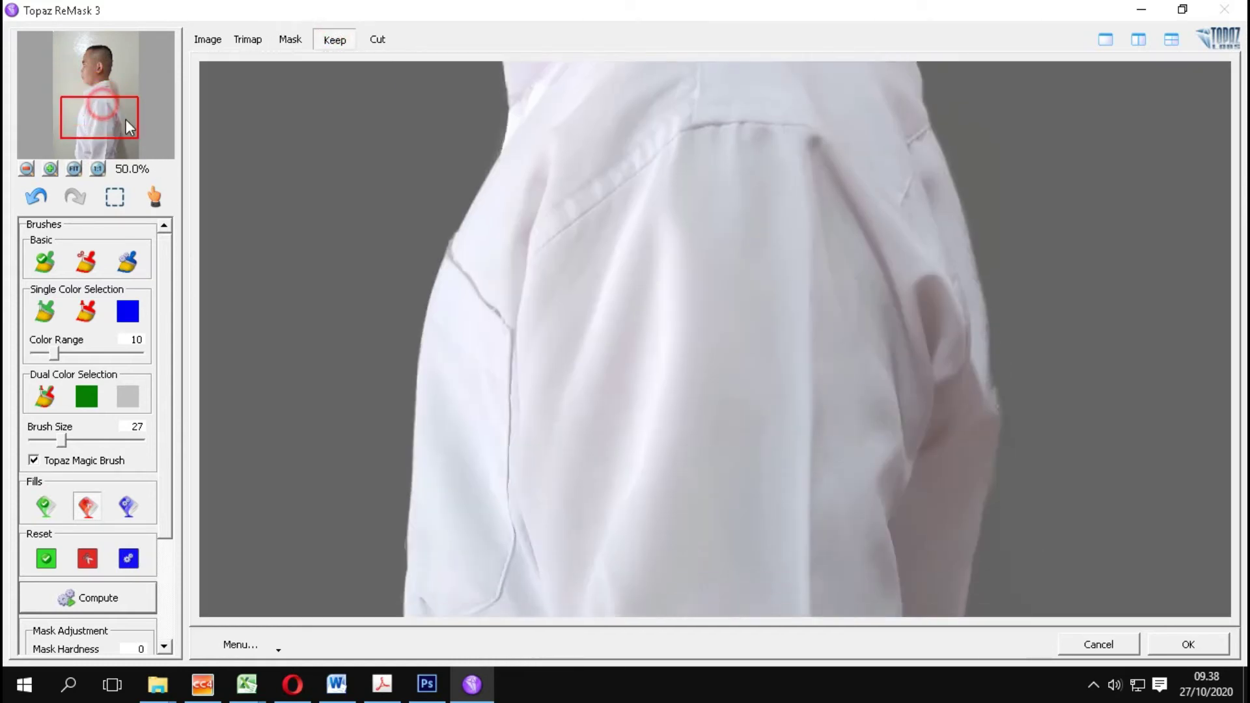
Inspect the cut-out's shirt and face edges, then apply the ReMask result
mouse_move(139, 131)
mouse_down()
mouse_move(140, 148)
mouse_move(111, 107)
mouse_move(114, 80)
mouse_move(164, 175)
mouse_up()
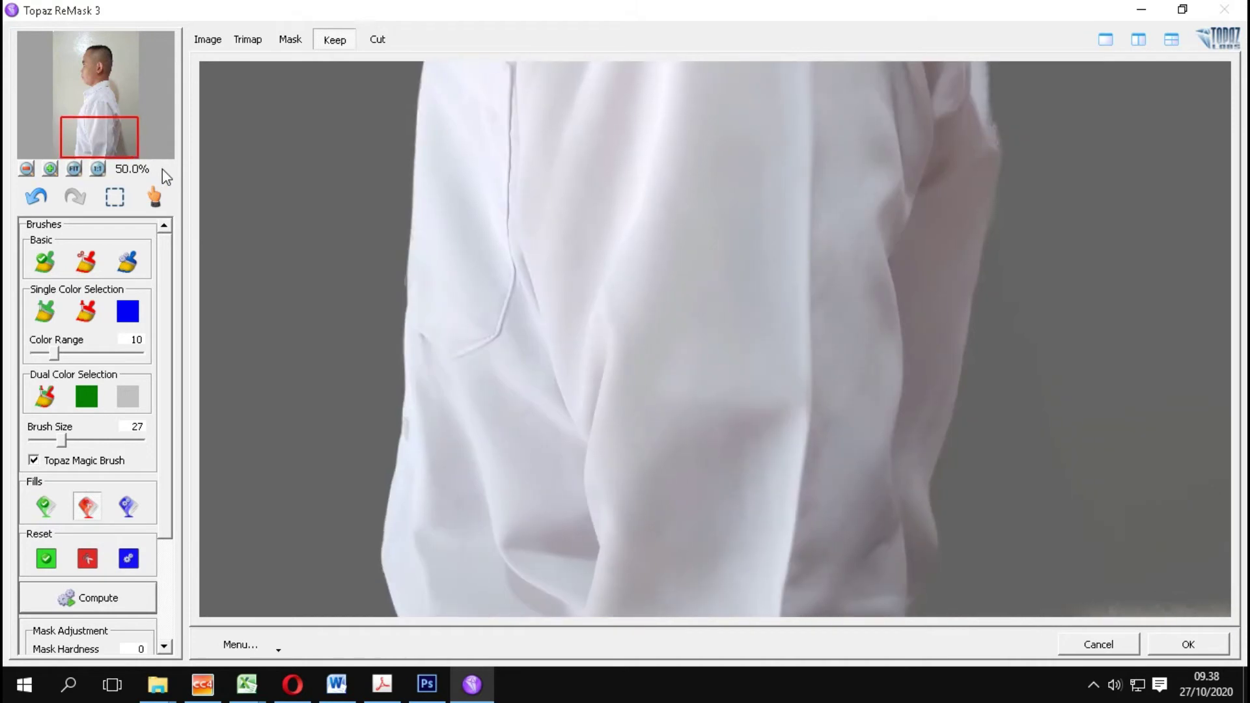
drag(162, 169, 113, 99)
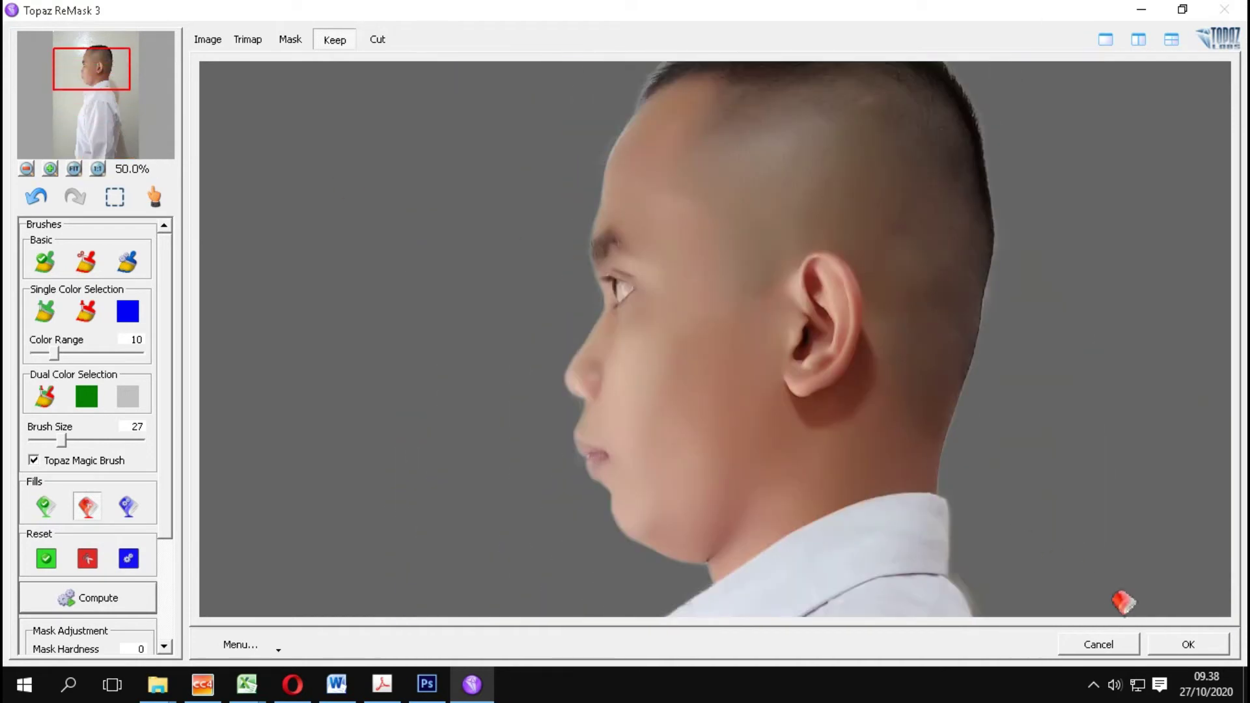
click(1179, 651)
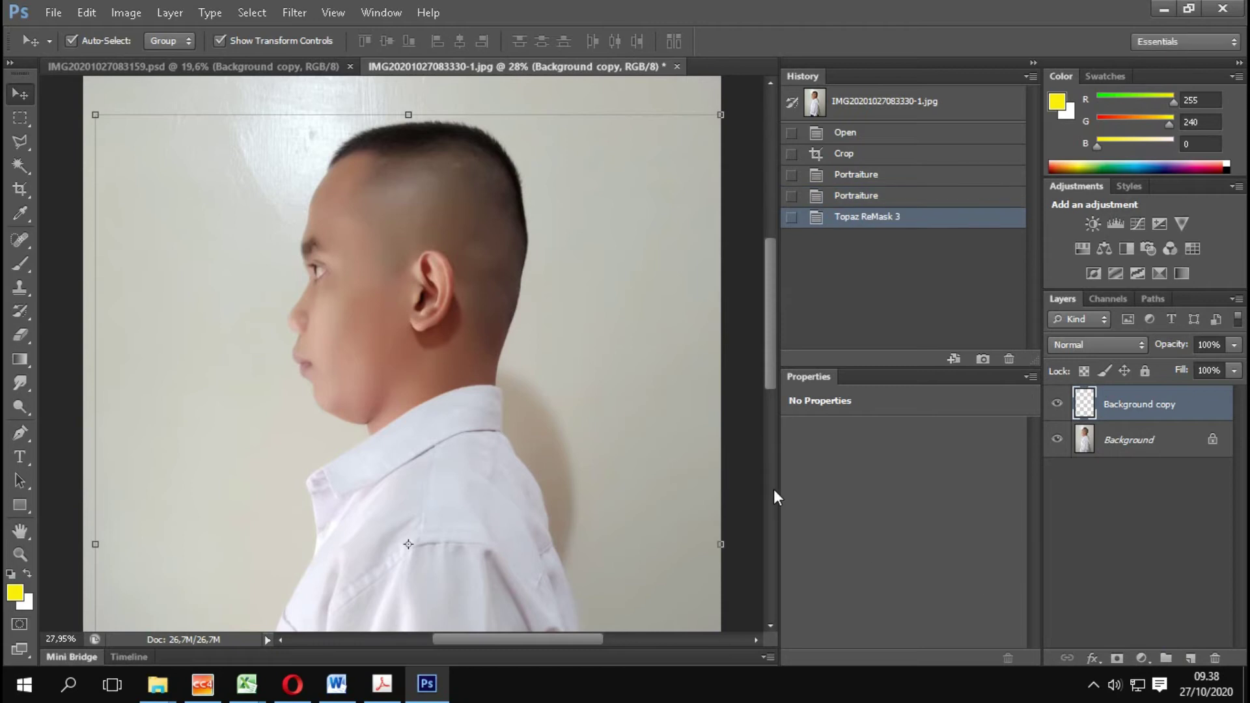
Fill the Background layer with the yellow foreground colour (255, 240, 0)
click(1114, 440)
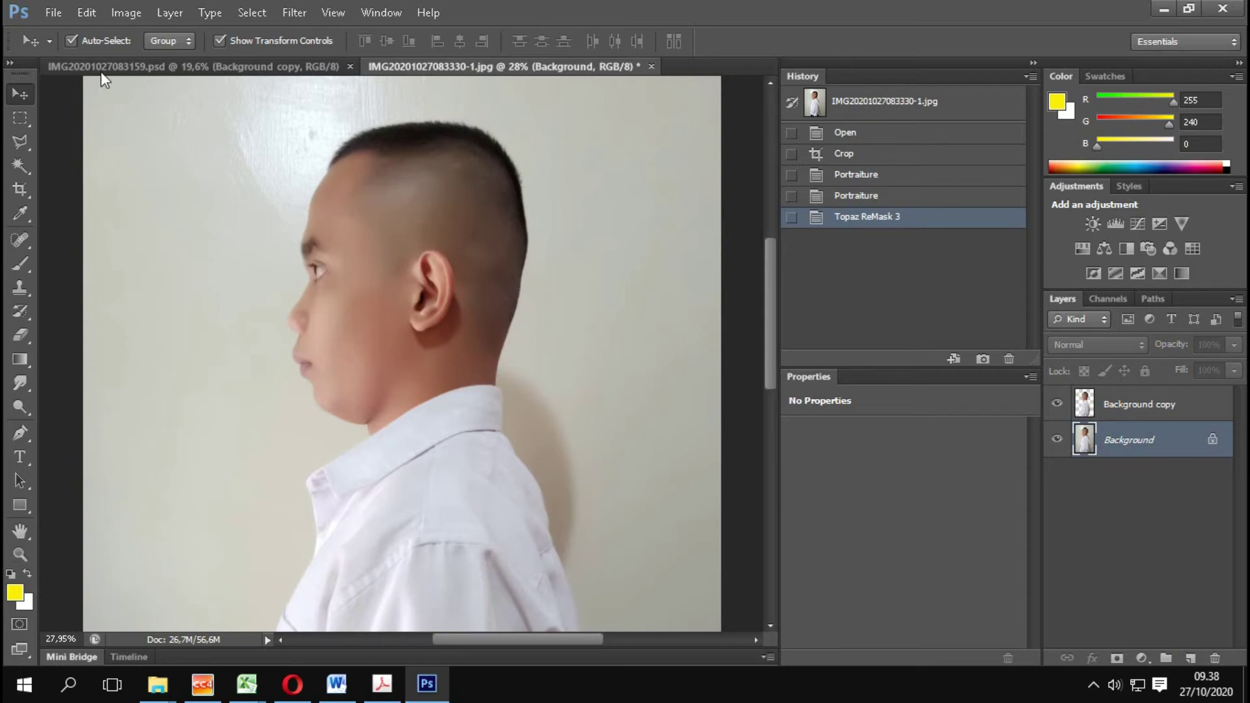
click(91, 13)
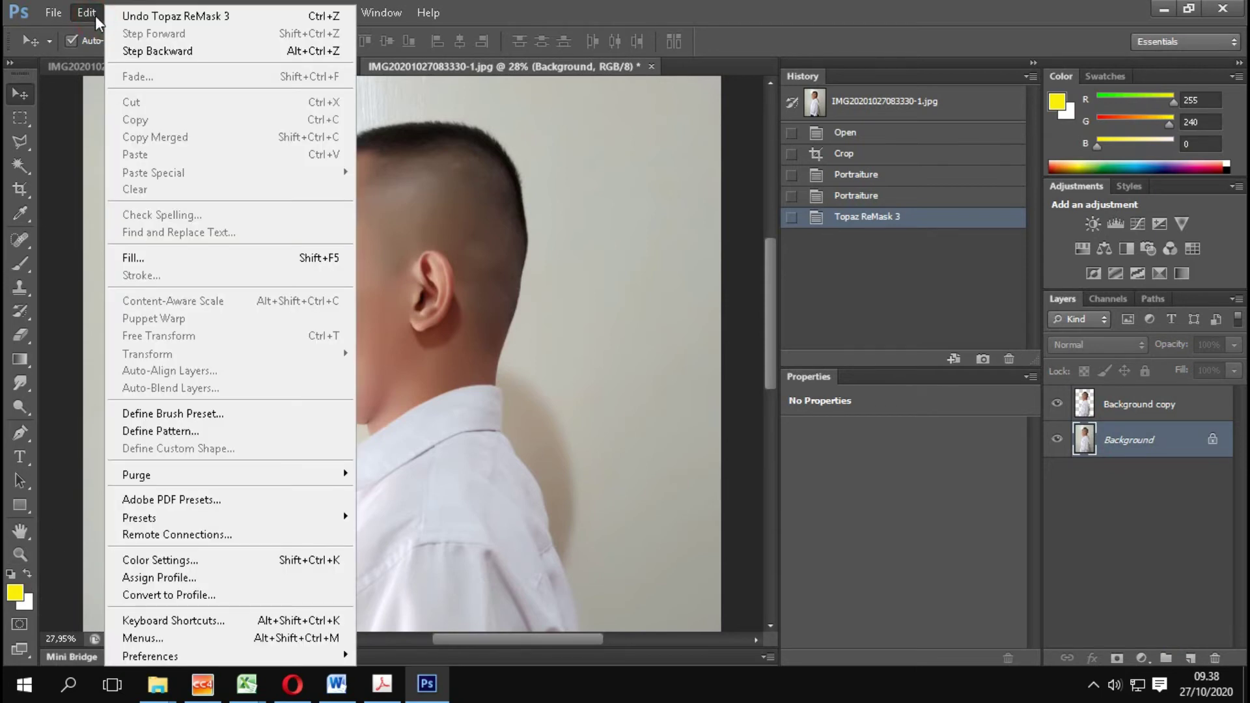
click(182, 262)
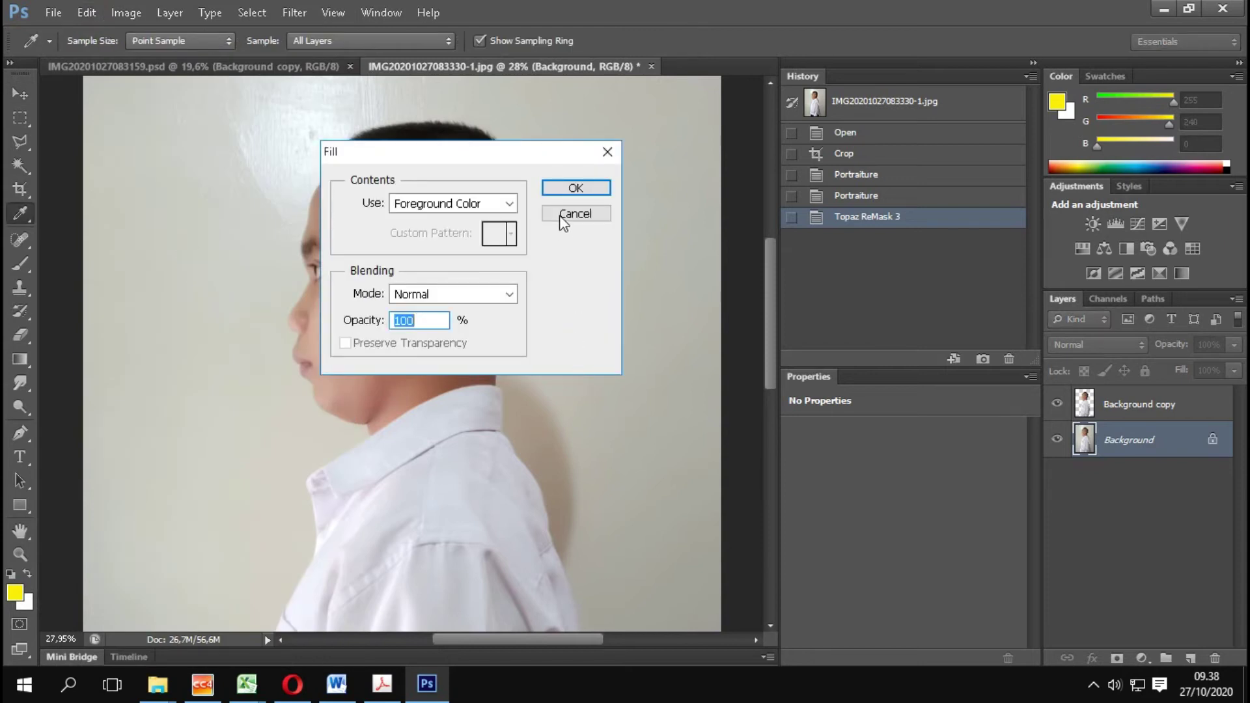
drag(573, 189, 477, 212)
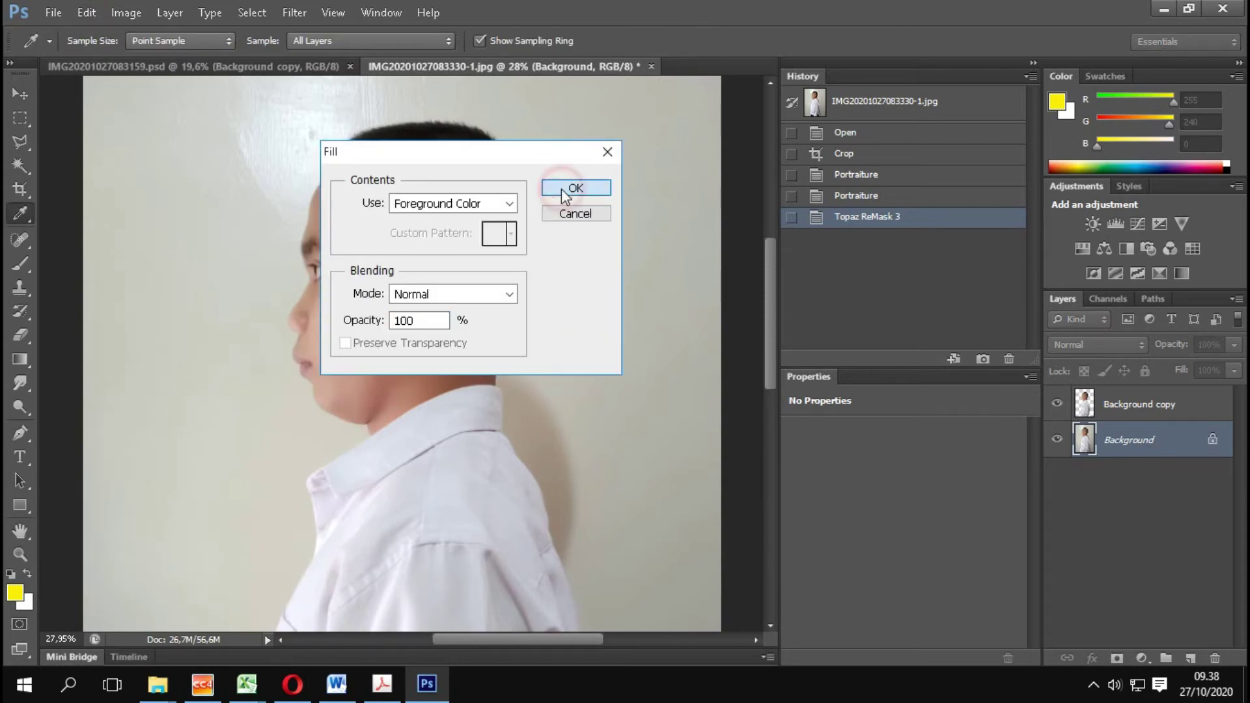
click(477, 207)
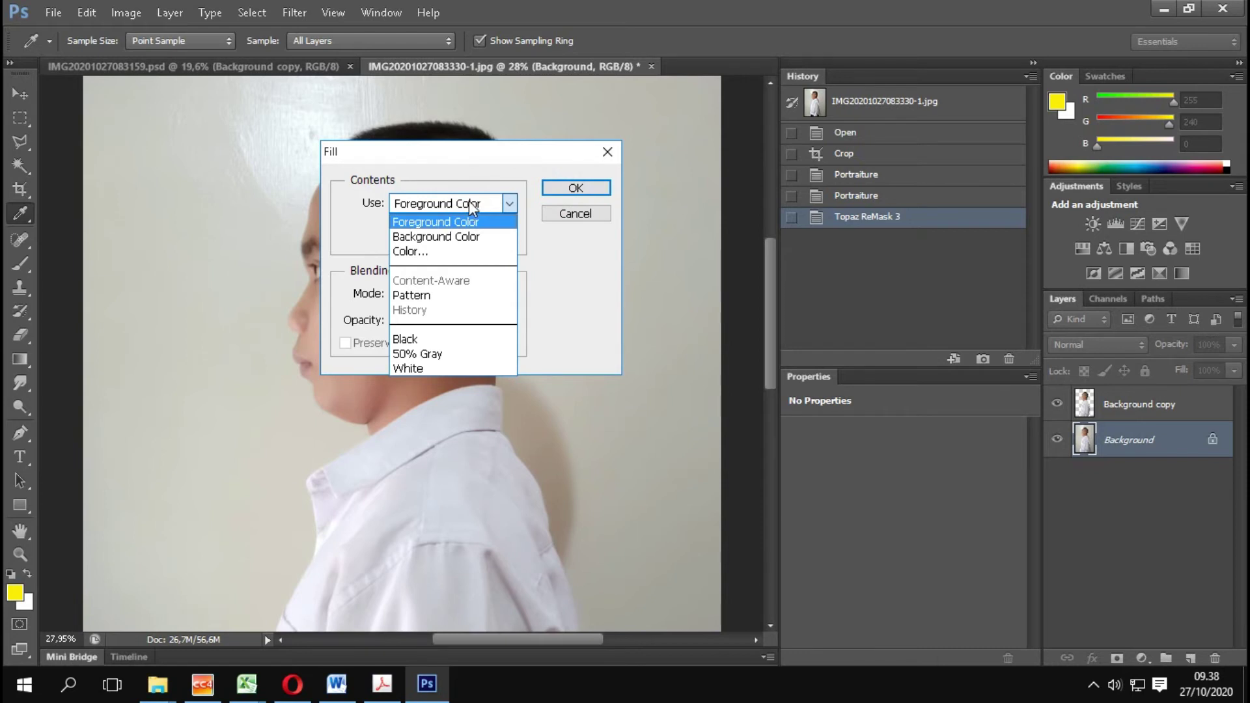
click(472, 207)
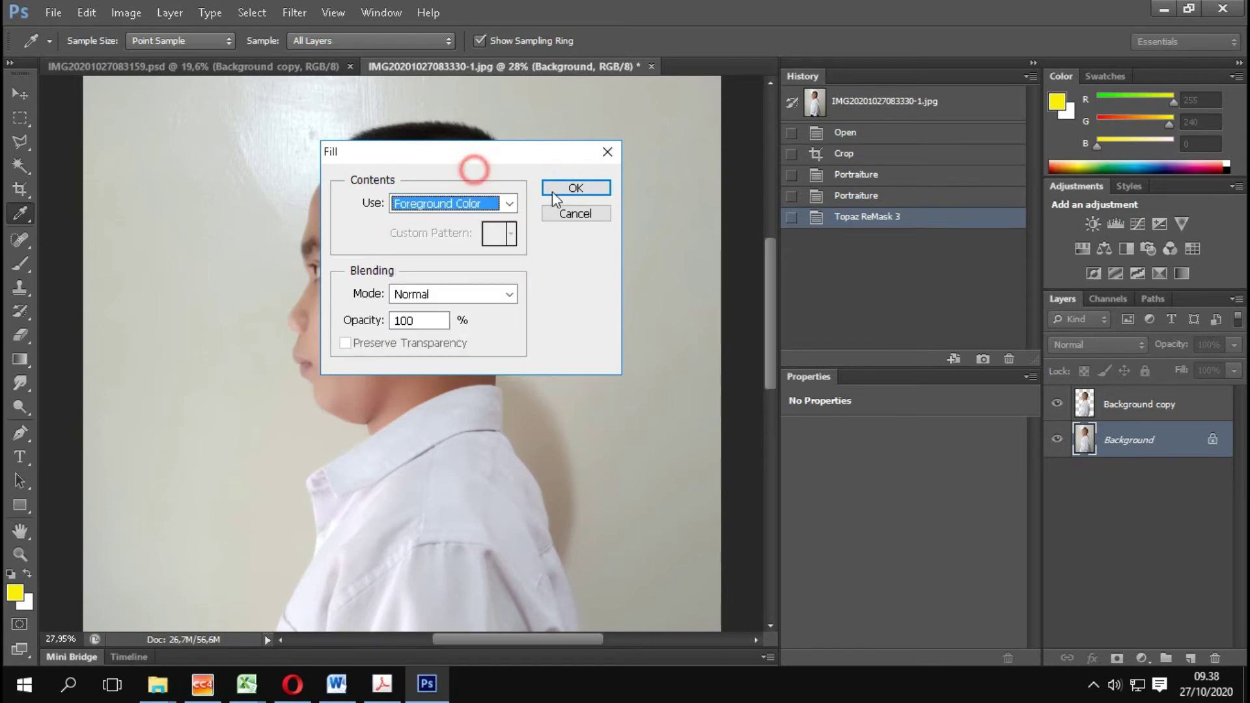
click(564, 191)
key(v)
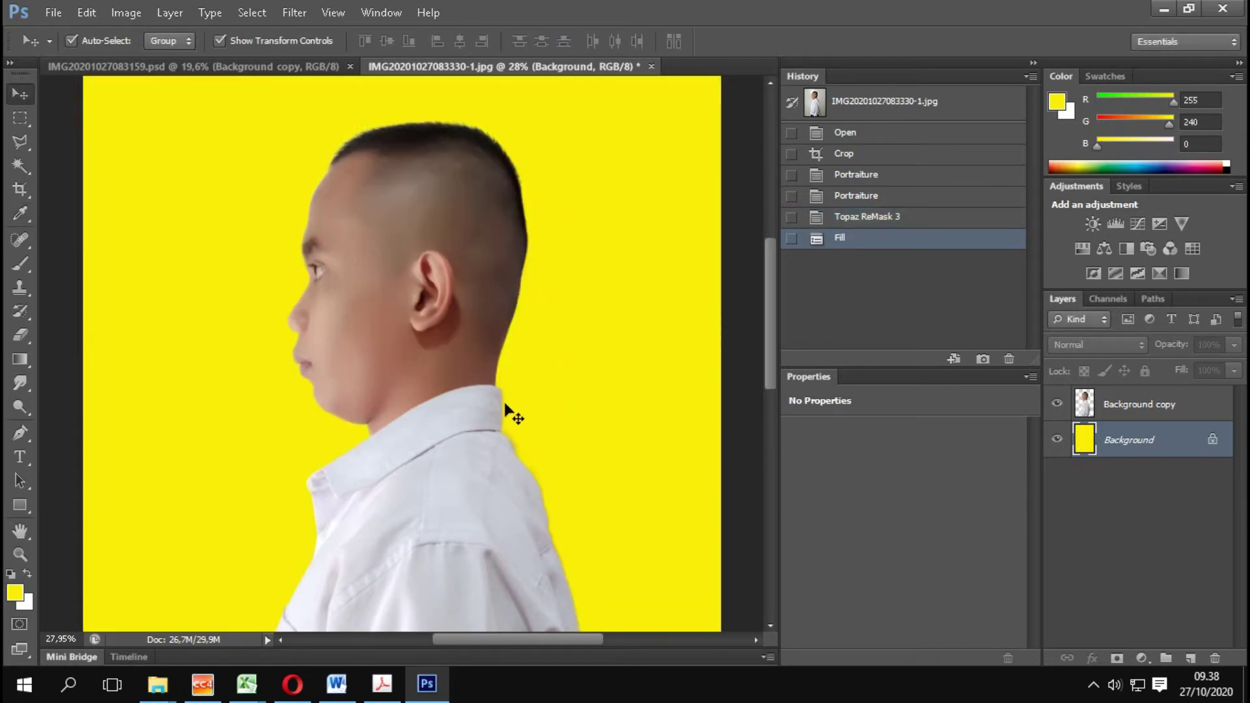
Select the Background copy layer holding the cut-out portrait
scroll(391, 510, down, 2)
scroll(447, 502, down, 3)
scroll(508, 519, down, 3)
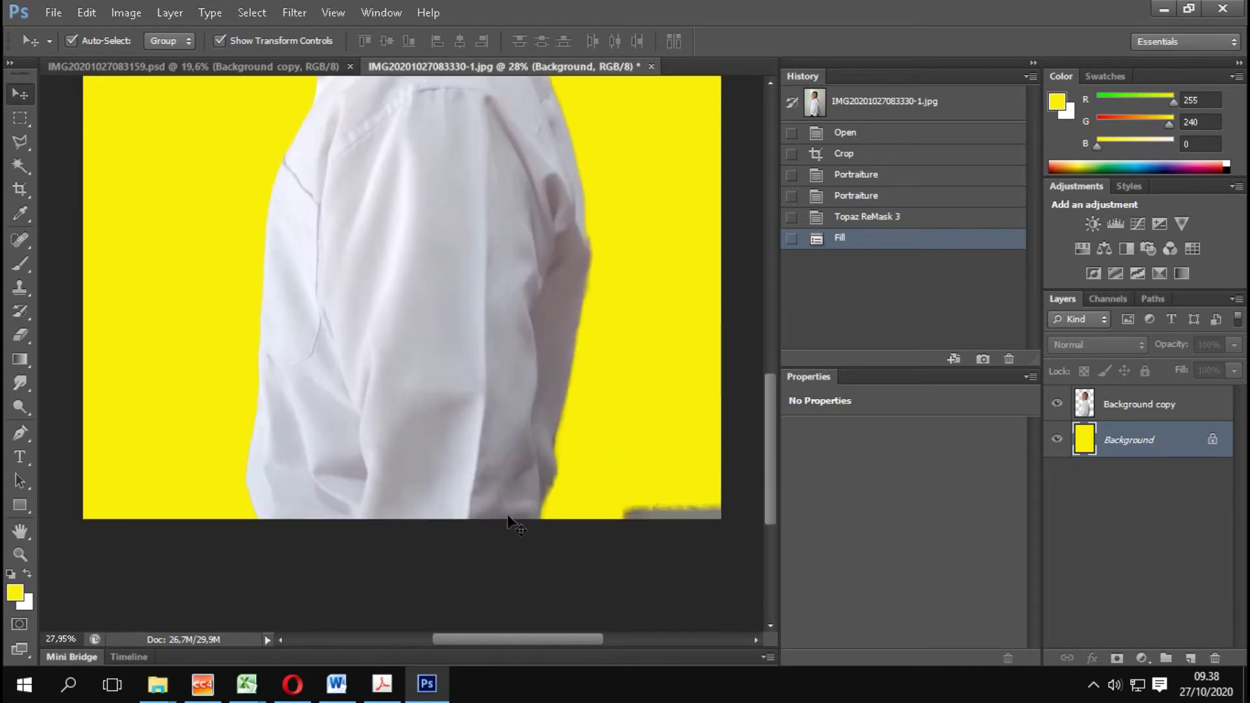
scroll(737, 490, down, 2)
click(1093, 411)
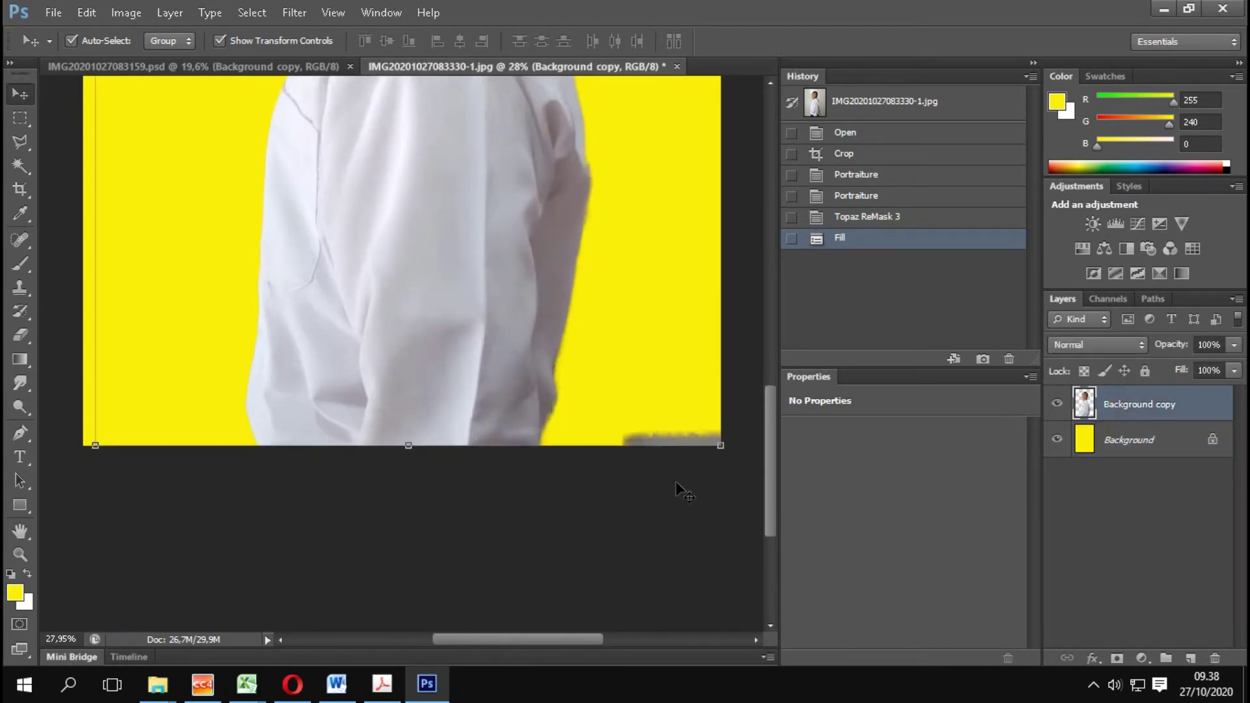
scroll(268, 454, up, 2)
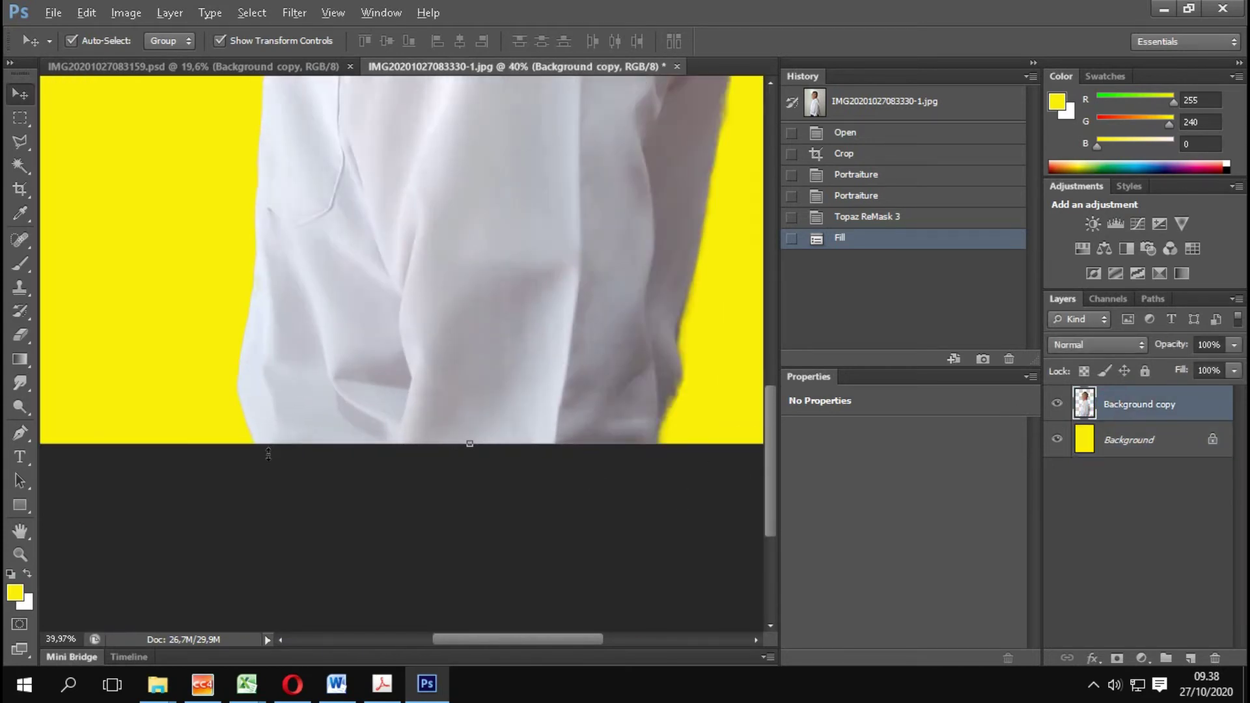
click(20, 383)
Blur the shirt, collar and neck edges with the Blur Tool at 50% strength
click(91, 380)
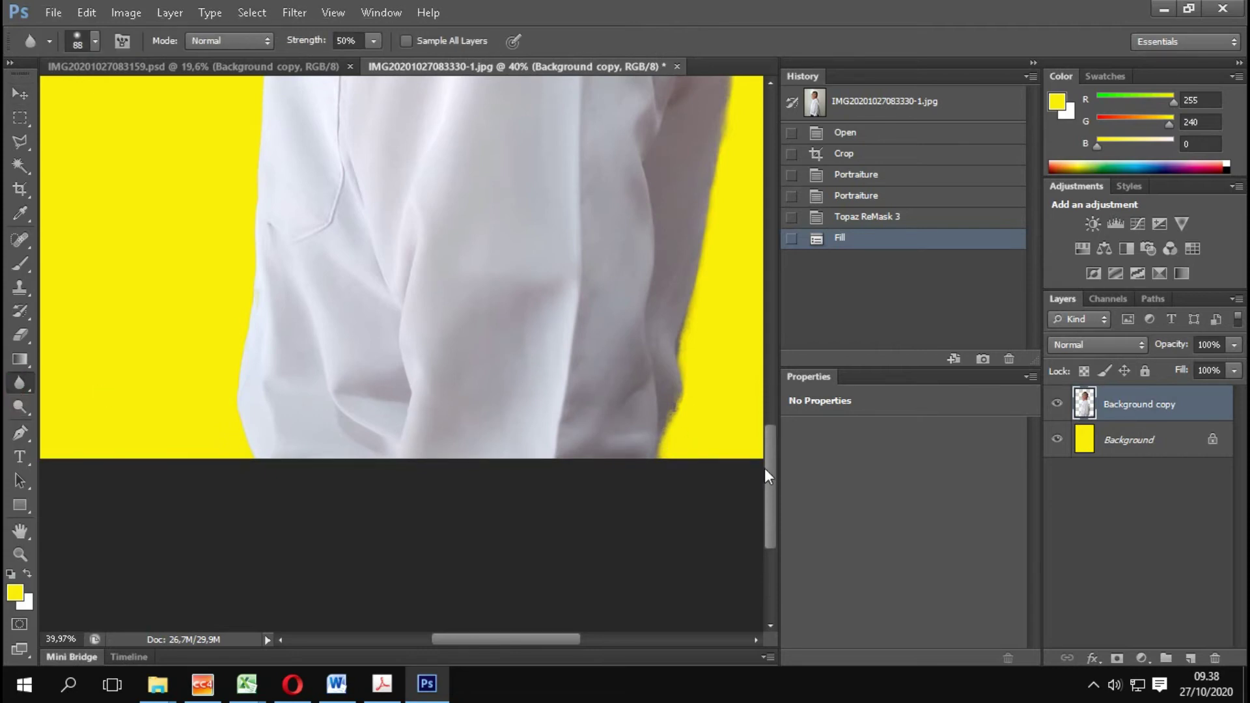
scroll(764, 467, up, 2)
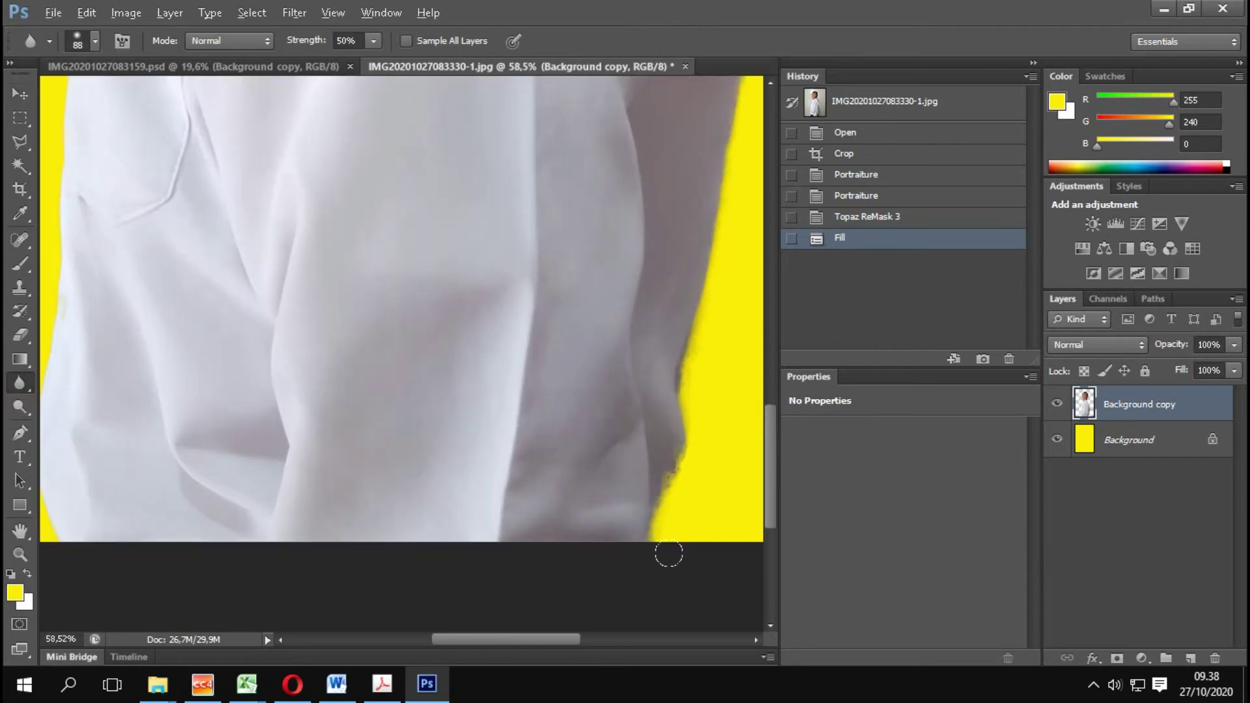
scroll(107, 417, up, 1)
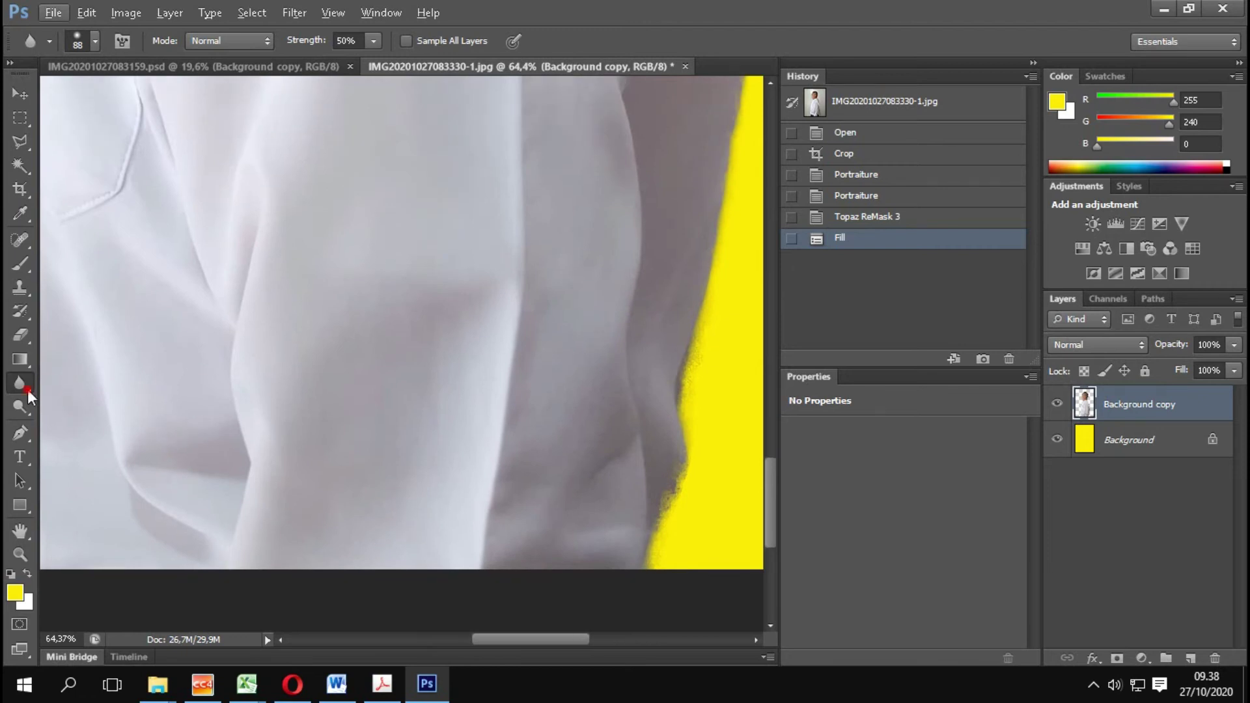
click(84, 376)
mouse_move(649, 550)
mouse_down()
mouse_move(636, 496)
mouse_move(654, 500)
mouse_up()
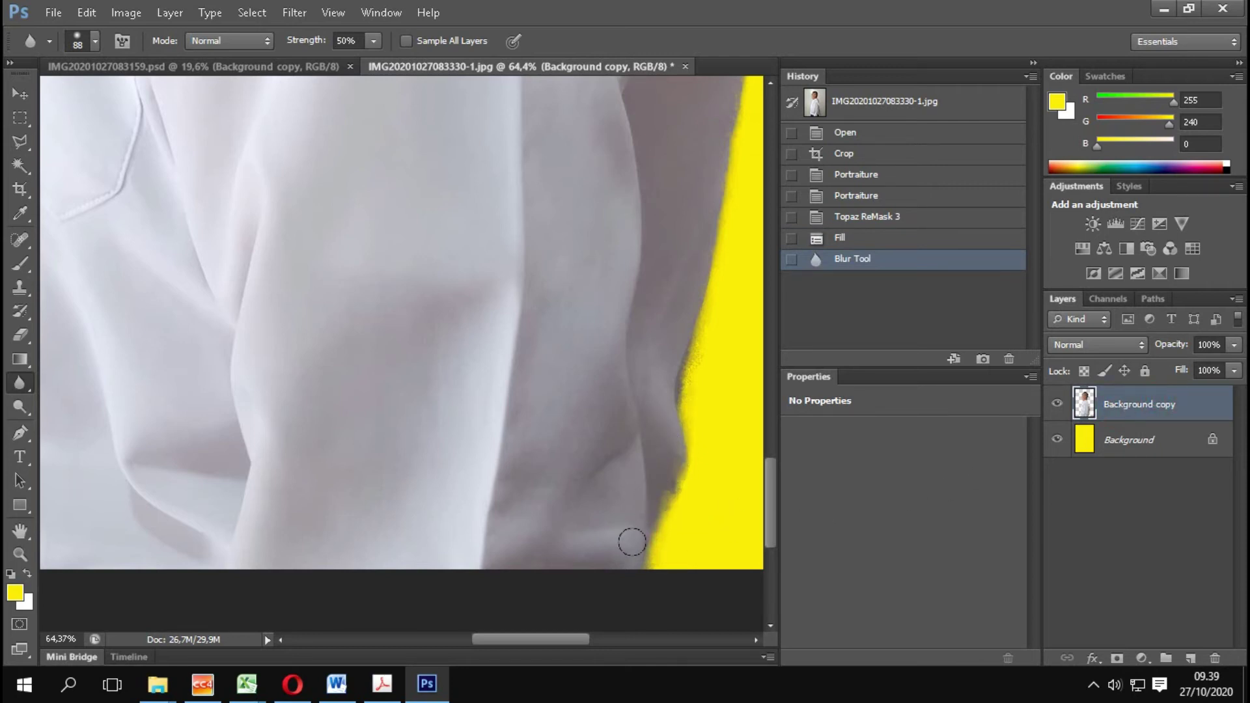
drag(632, 541, 706, 480)
scroll(706, 480, up, 3)
drag(736, 432, 717, 354)
scroll(716, 354, up, 2)
mouse_move(677, 291)
mouse_down()
mouse_move(635, 241)
mouse_move(625, 265)
mouse_up()
scroll(635, 241, up, 3)
scroll(625, 265, up, 3)
scroll(625, 357, up, 2)
mouse_move(626, 385)
mouse_down()
mouse_move(633, 287)
mouse_move(611, 174)
mouse_up()
scroll(677, 247, up, 3)
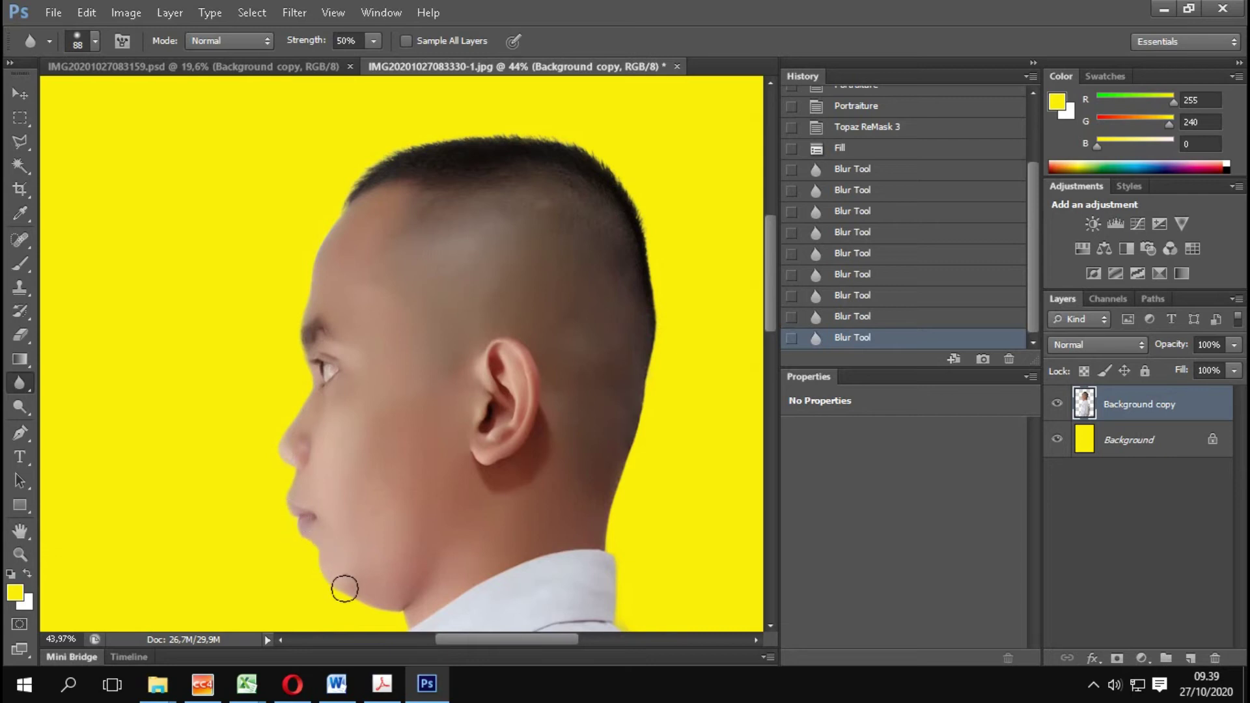
Soften the chin, neck and lower shirt edges against the yellow backdrop
click(326, 525)
scroll(273, 423, down, 2)
scroll(293, 371, down, 5)
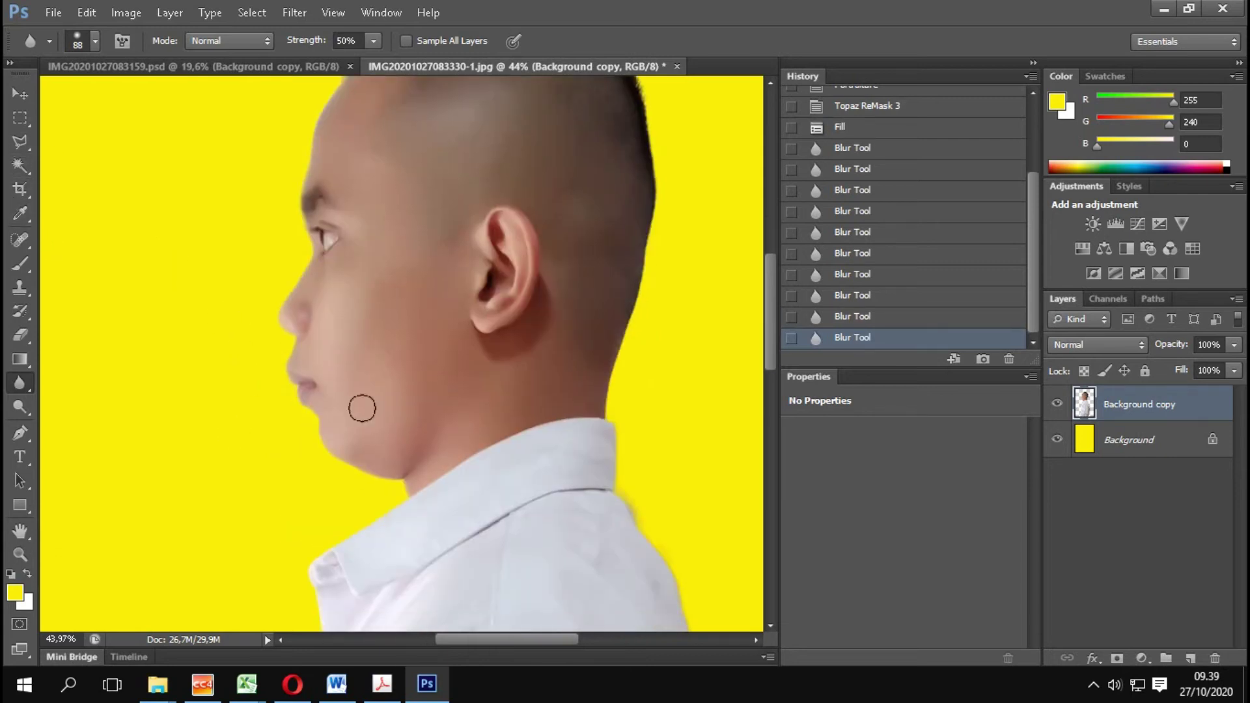
scroll(357, 416, down, 2)
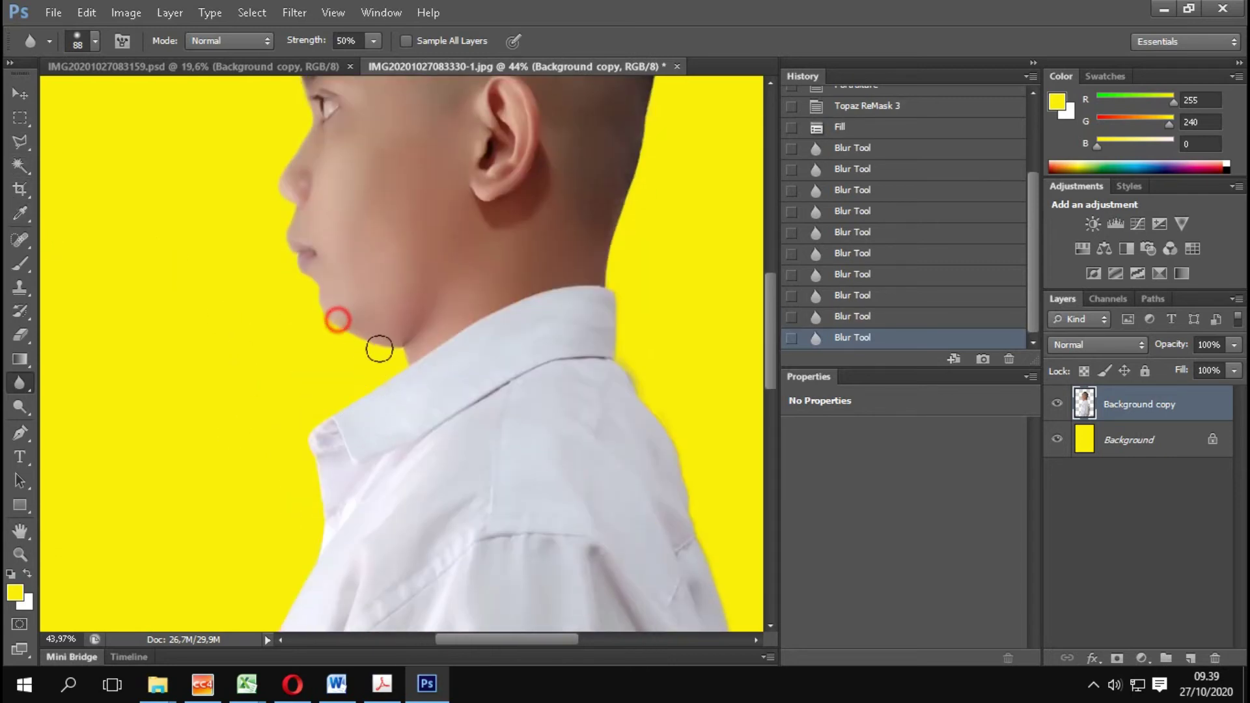
click(315, 544)
click(315, 471)
scroll(325, 391, down, 4)
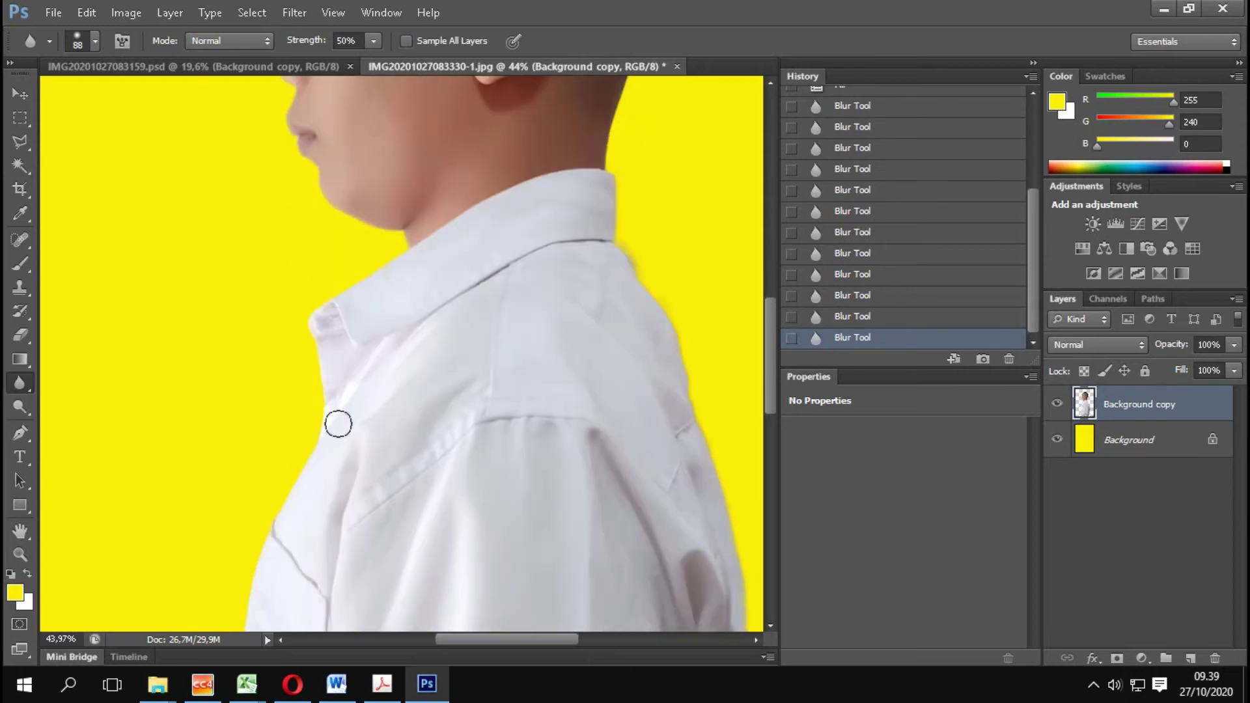
scroll(338, 424, down, 2)
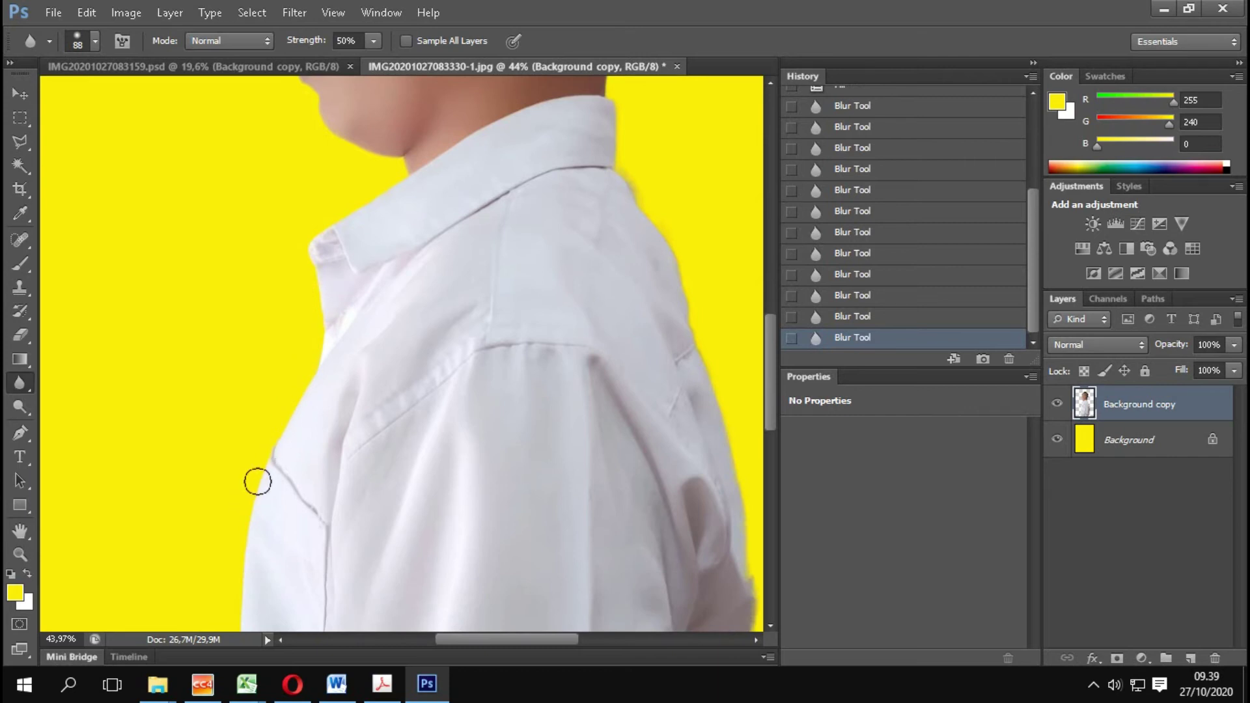
click(257, 481)
scroll(255, 476, down, 5)
click(269, 297)
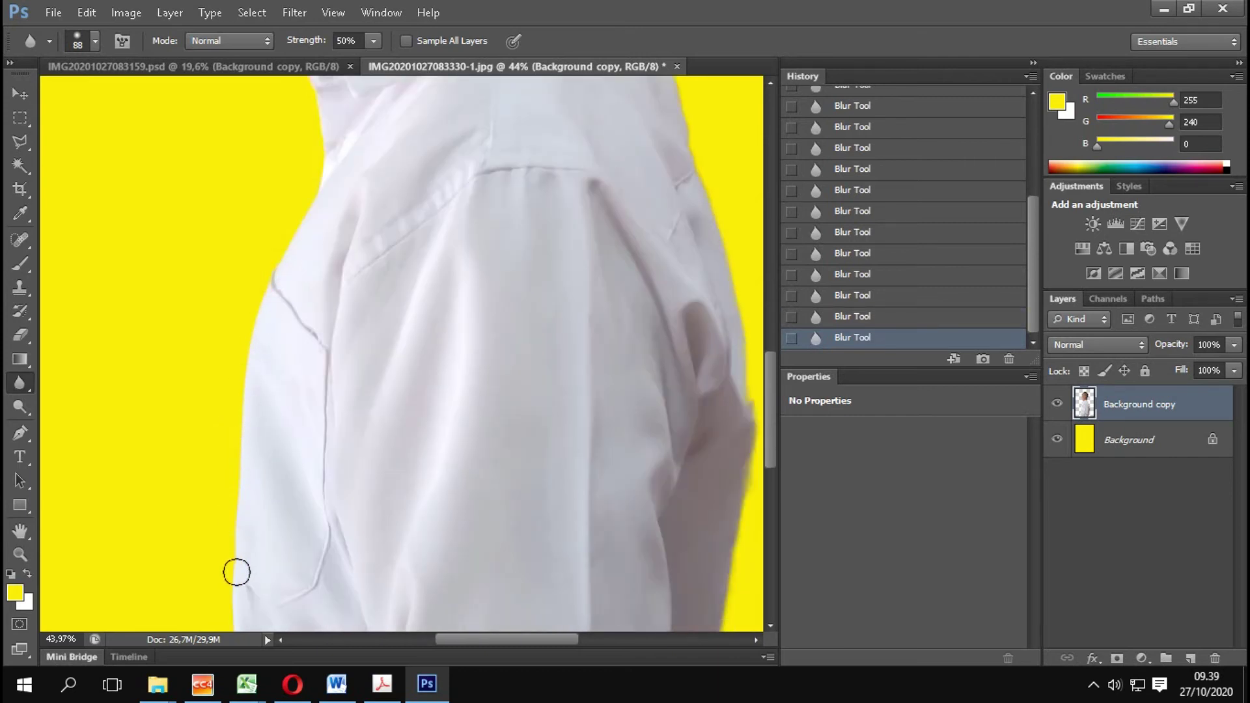
scroll(238, 511, down, 3)
scroll(239, 511, down, 2)
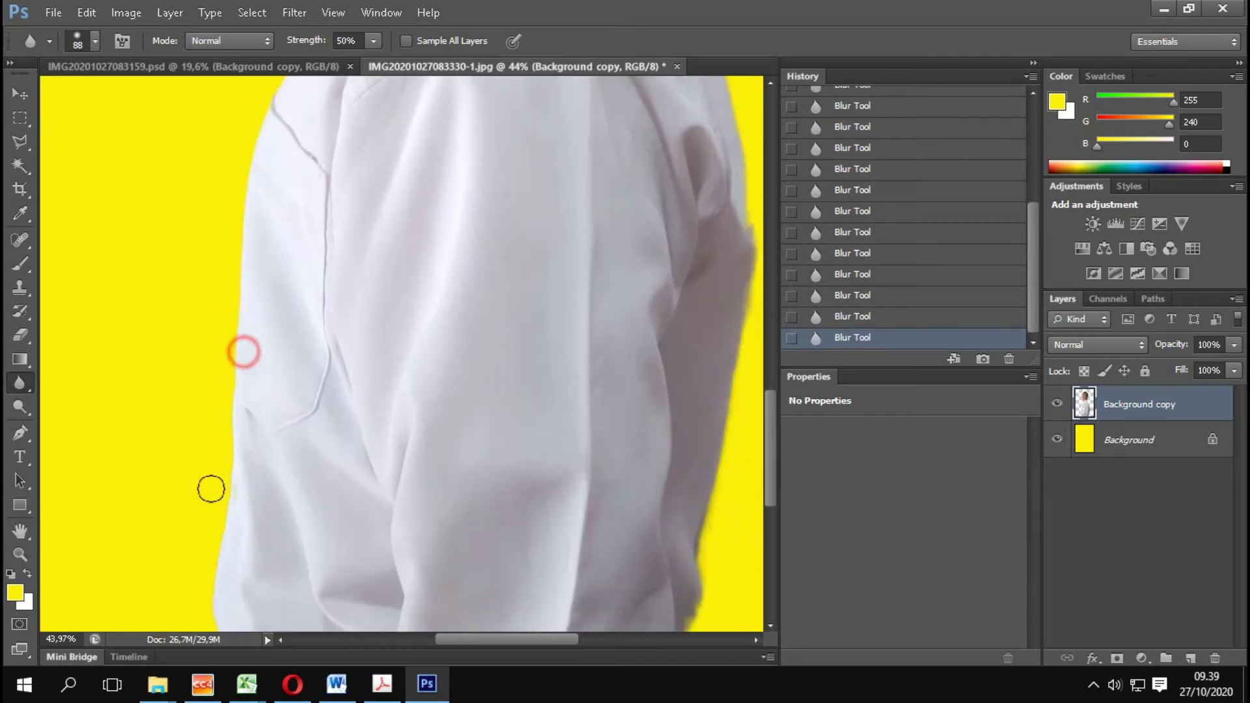
scroll(215, 526, down, 3)
scroll(214, 524, down, 3)
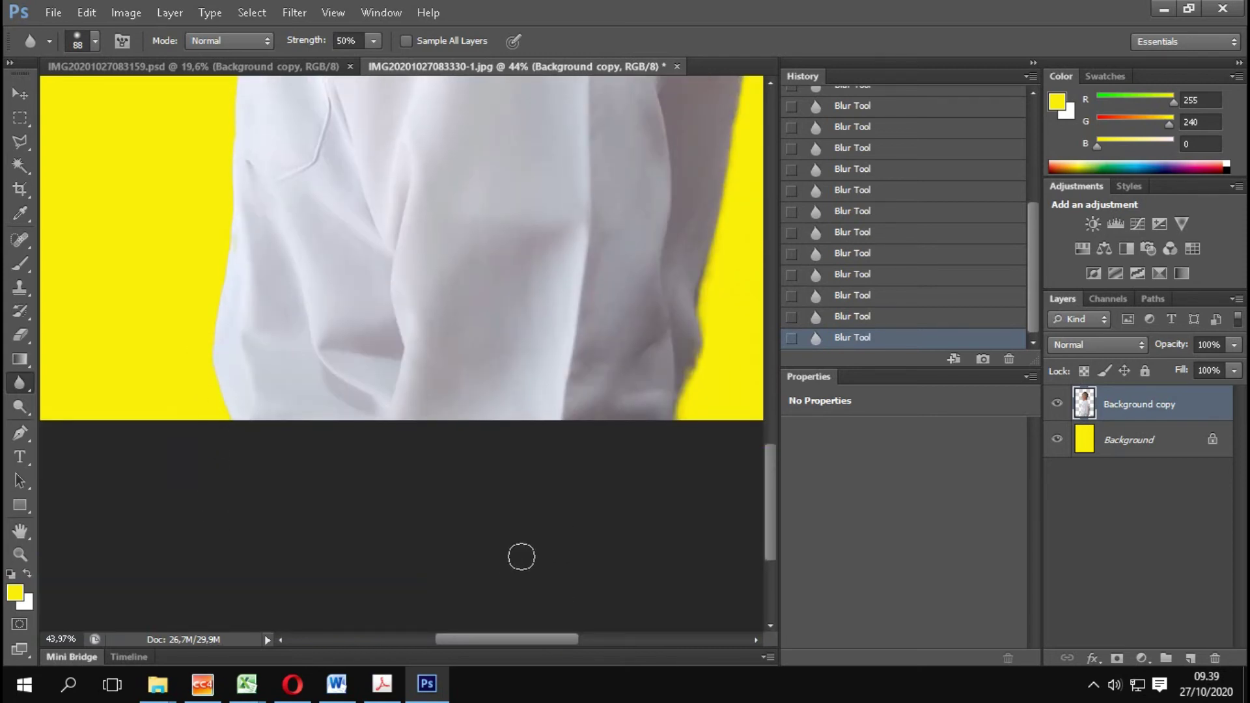
Blur the grey arm edge into the yellow background
drag(525, 639, 568, 637)
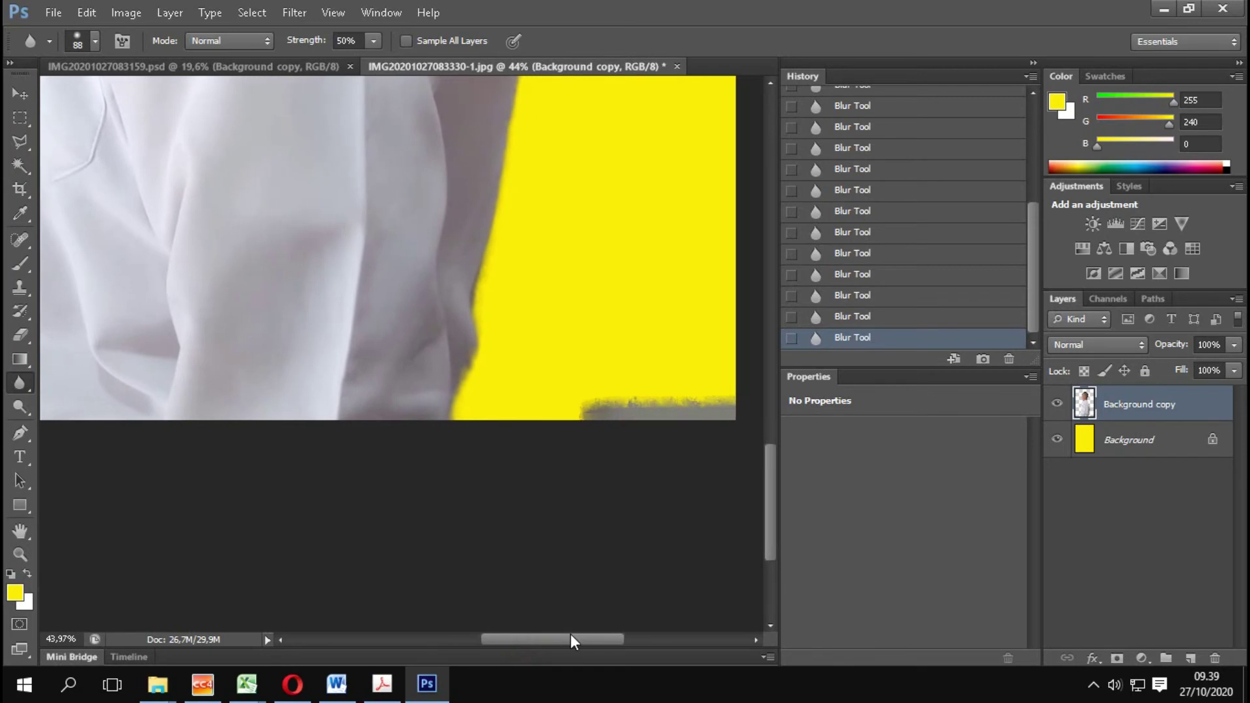
scroll(532, 534, up, 1)
scroll(528, 521, up, 1)
scroll(527, 491, down, 1)
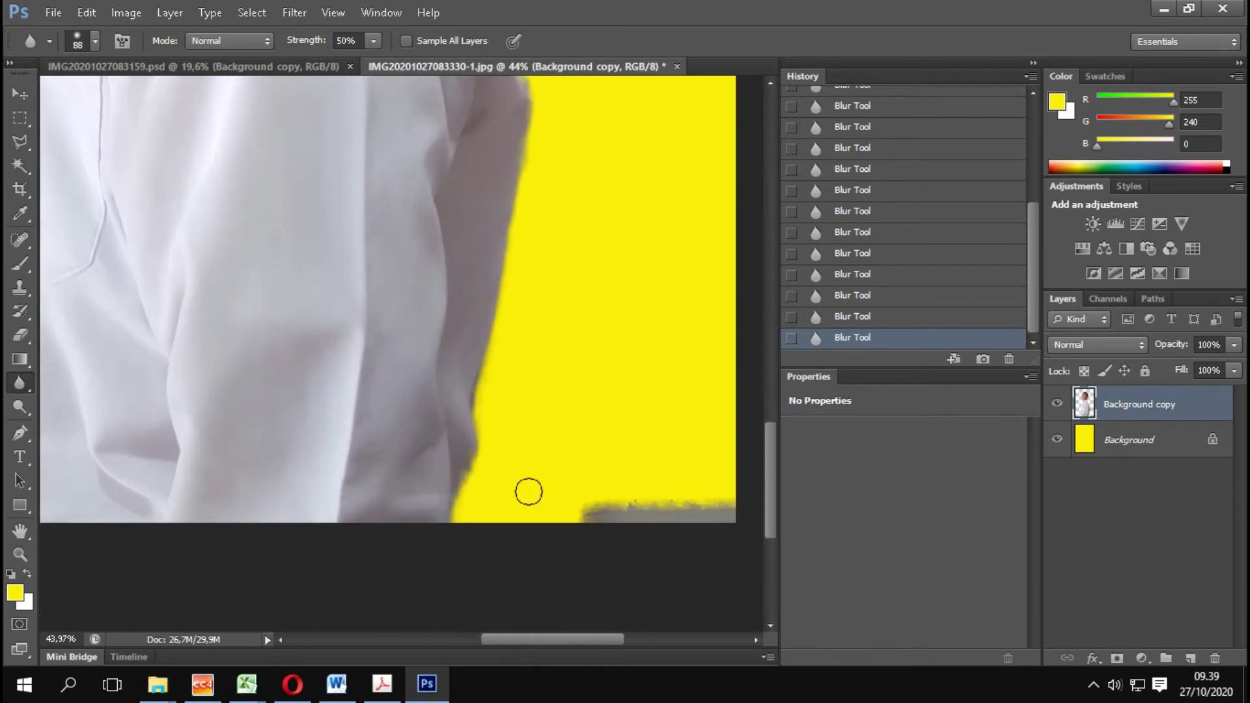
drag(468, 466, 462, 446)
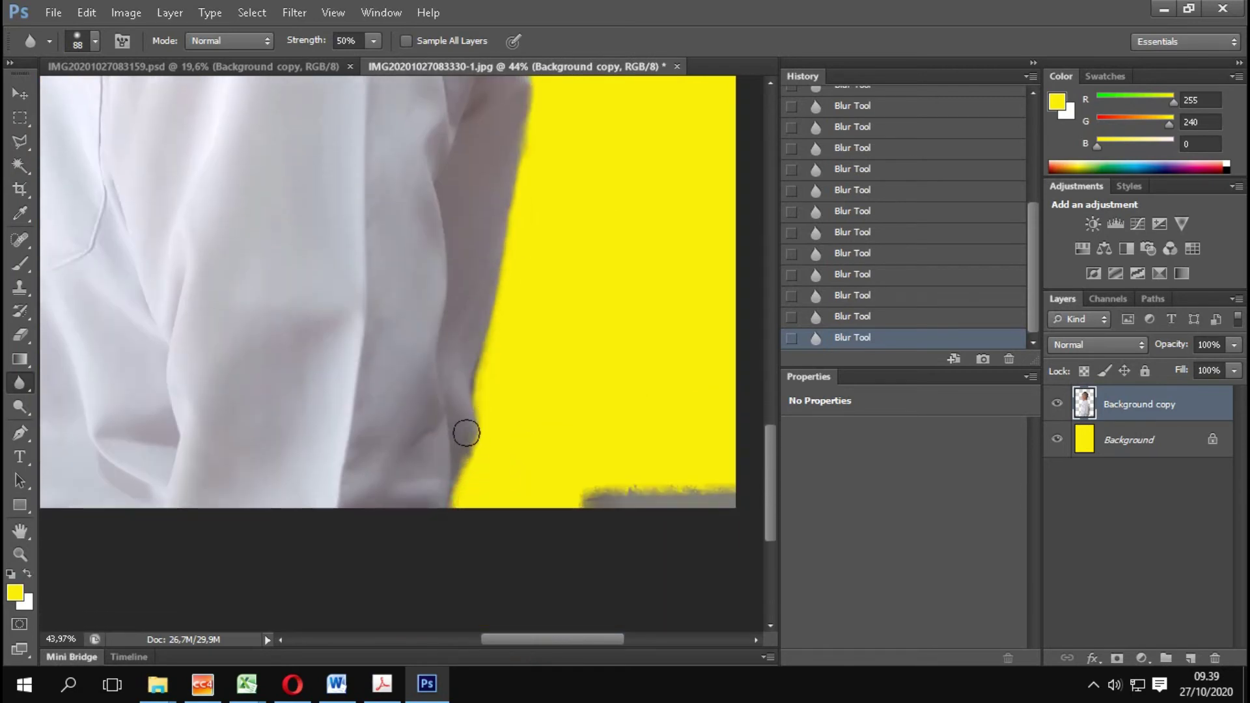
scroll(521, 448, up, 1)
mouse_move(486, 496)
mouse_down()
mouse_move(472, 412)
mouse_move(530, 328)
mouse_move(526, 340)
mouse_up()
scroll(510, 410, up, 1)
scroll(531, 358, up, 1)
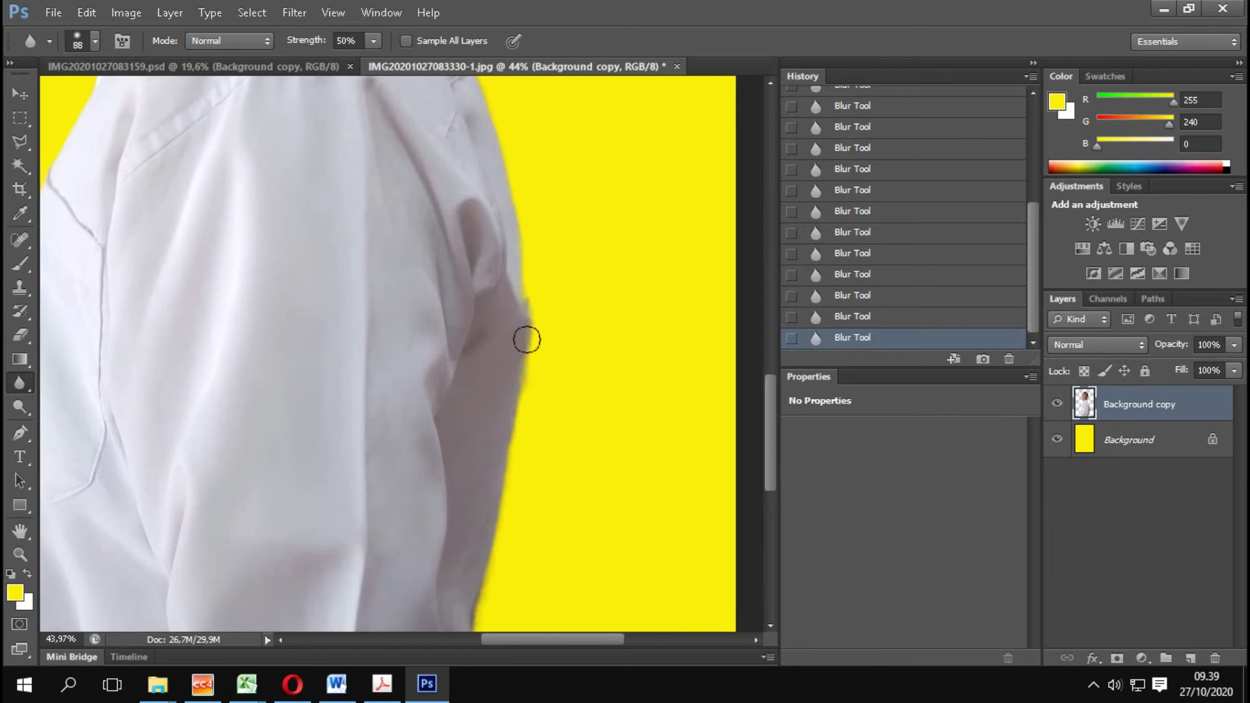
Switch to the Smudge Tool with a soft brush of about 116 px and 11% hardness
right_click(29, 385)
click(79, 416)
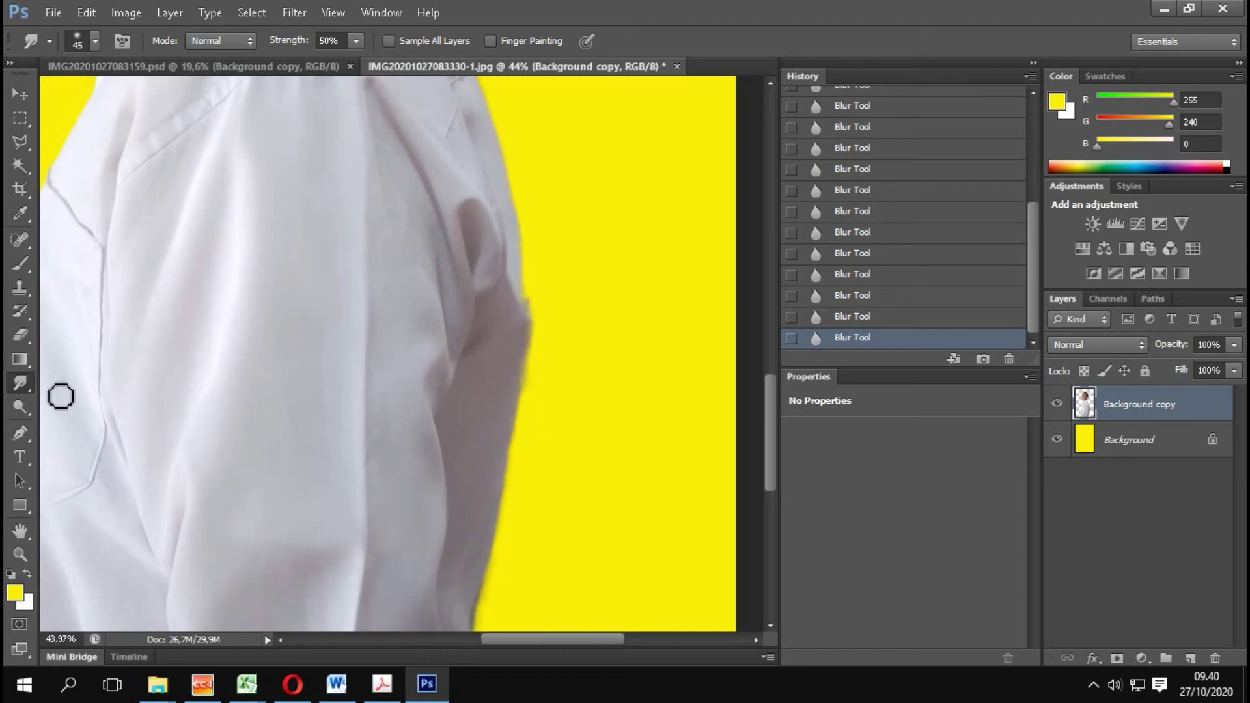
right_click(20, 384)
click(79, 416)
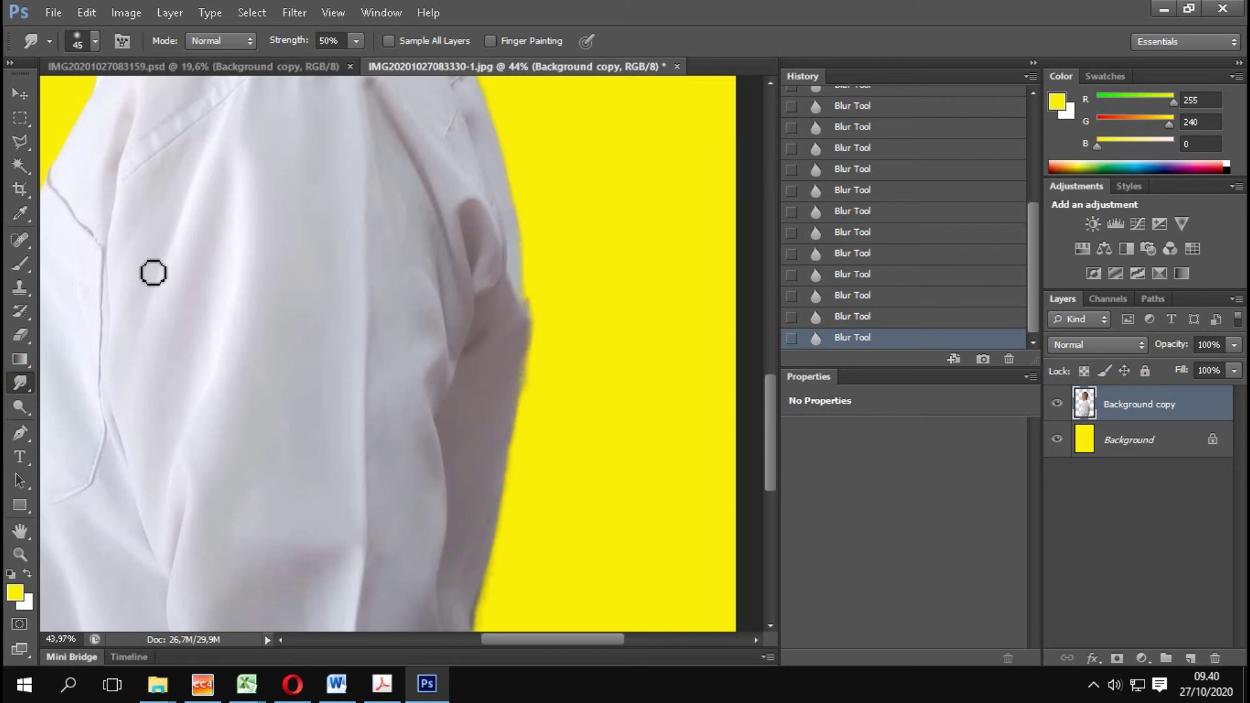
click(99, 43)
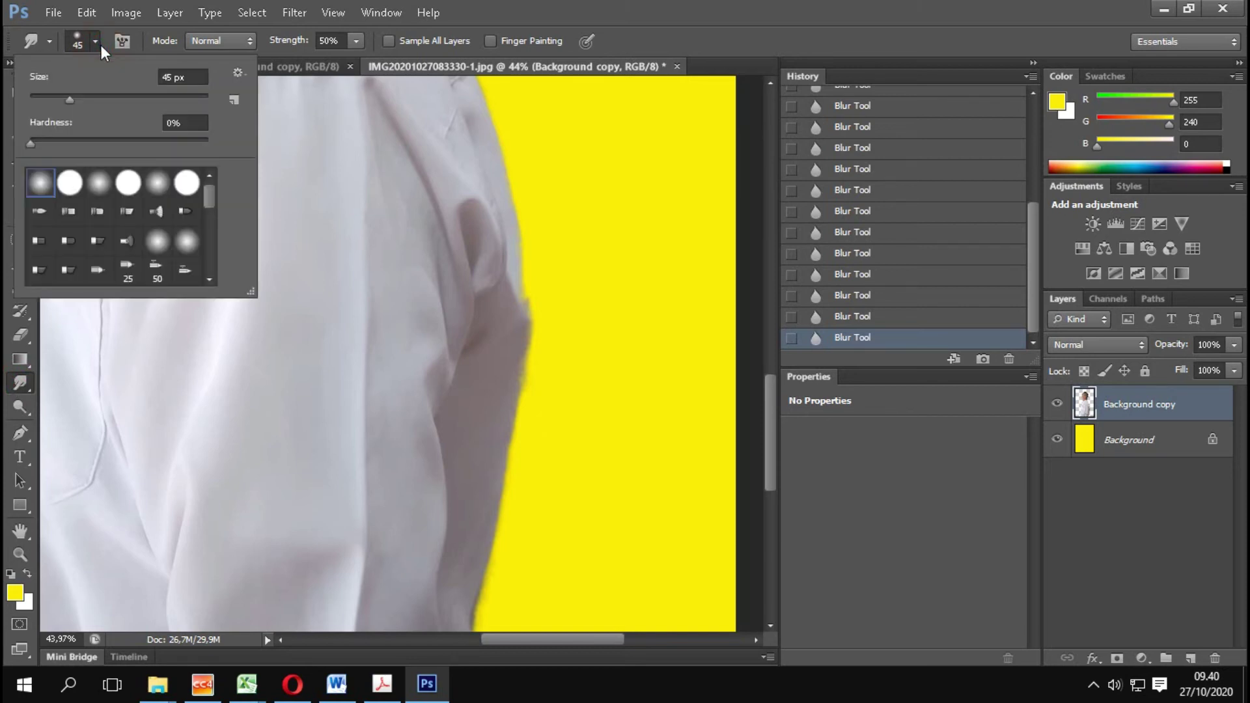
click(79, 100)
click(50, 143)
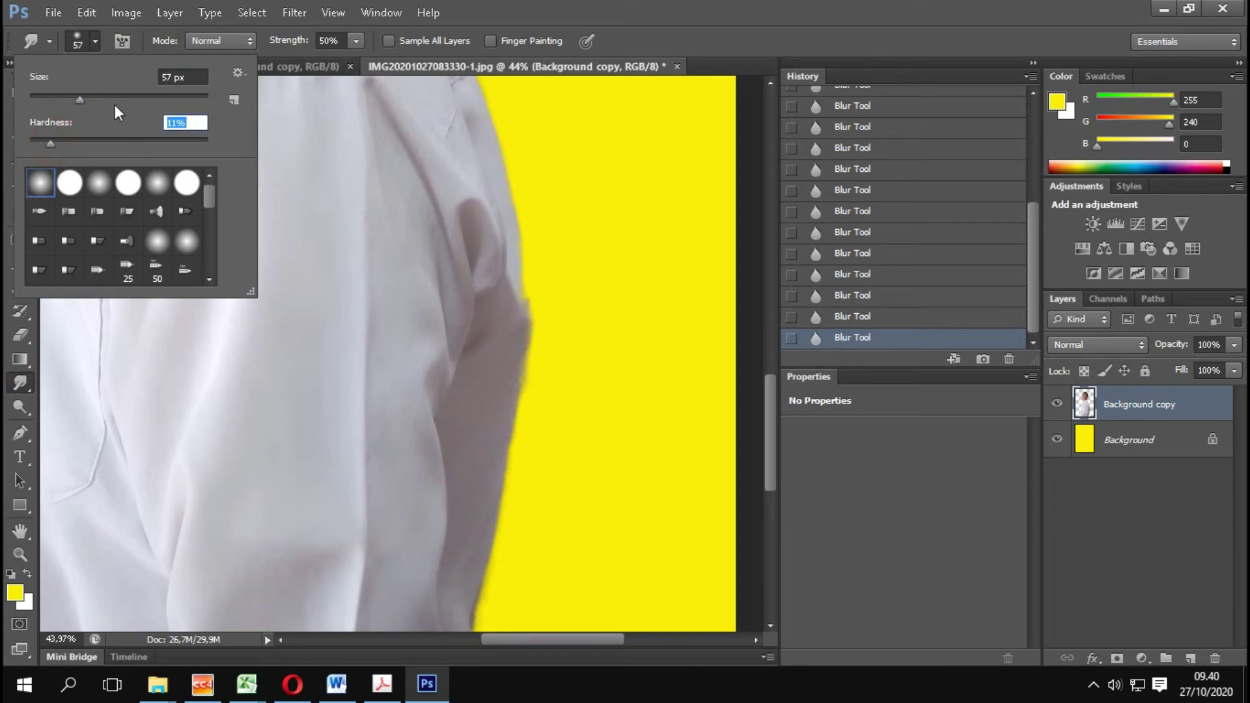
drag(115, 99, 126, 99)
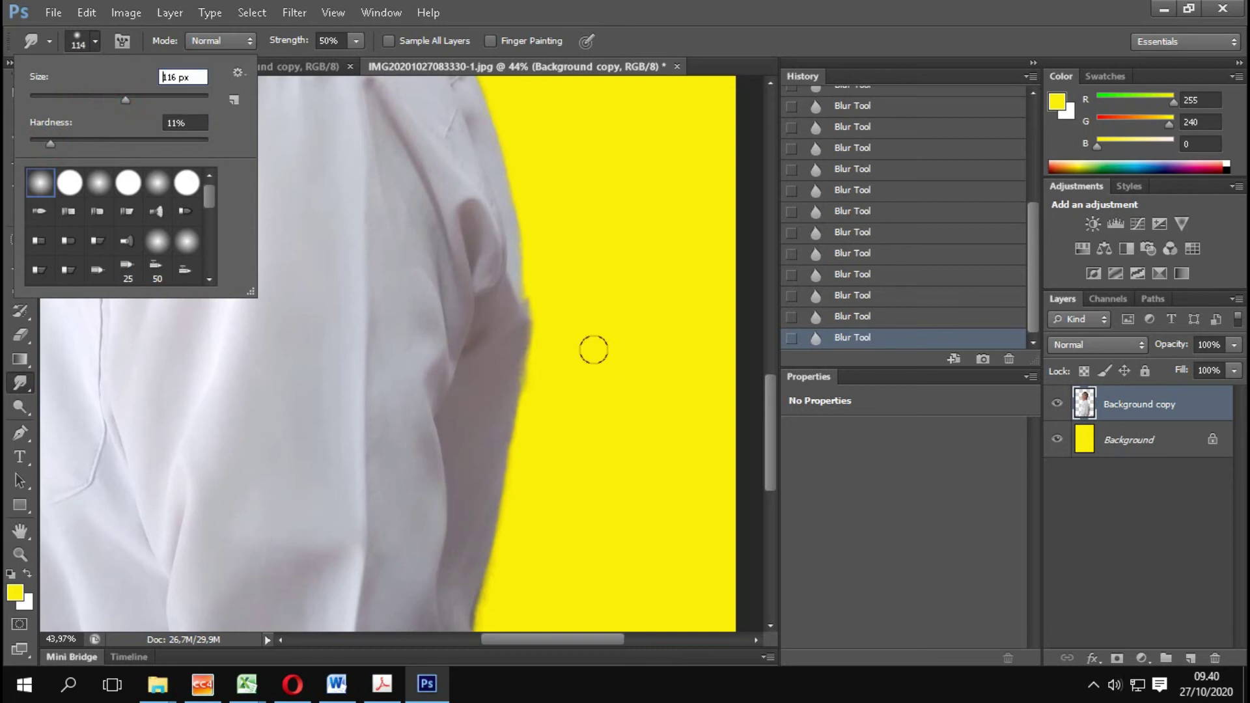
Smudge the sleeve edge into the yellow background
click(593, 349)
scroll(572, 362, up, 3)
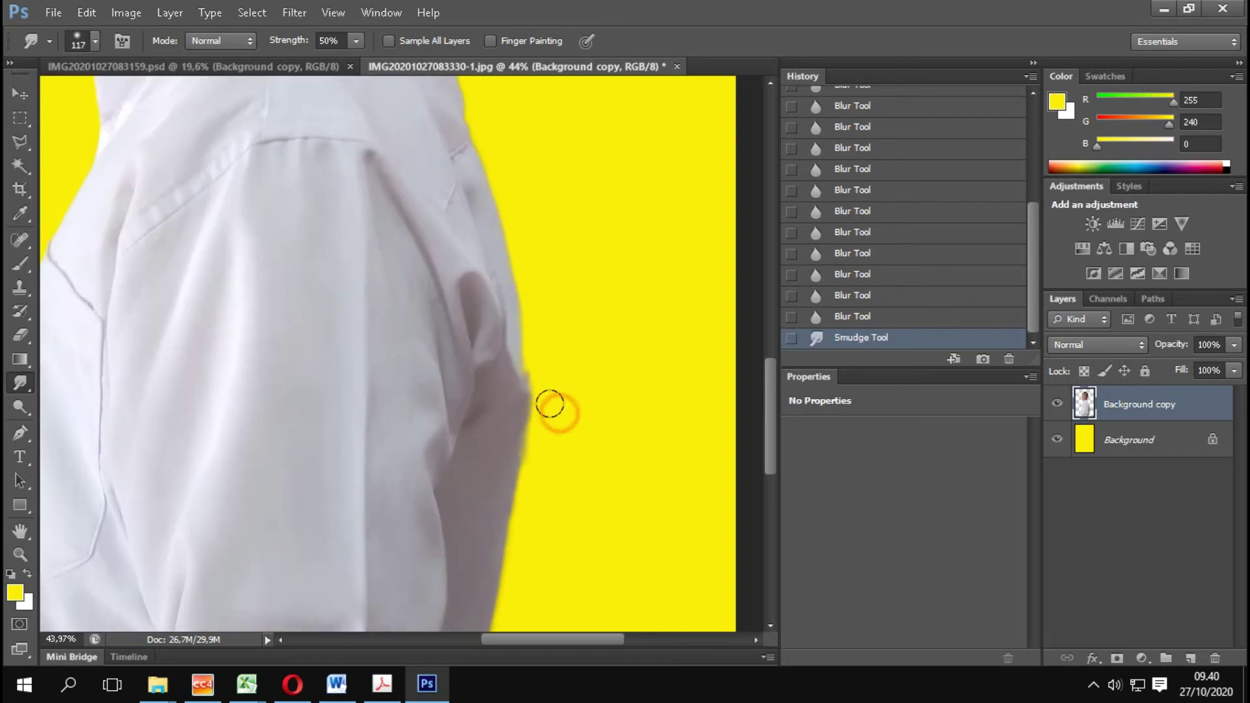
mouse_move(544, 388)
mouse_down()
mouse_move(536, 372)
mouse_move(560, 415)
mouse_move(547, 419)
mouse_move(553, 379)
mouse_up()
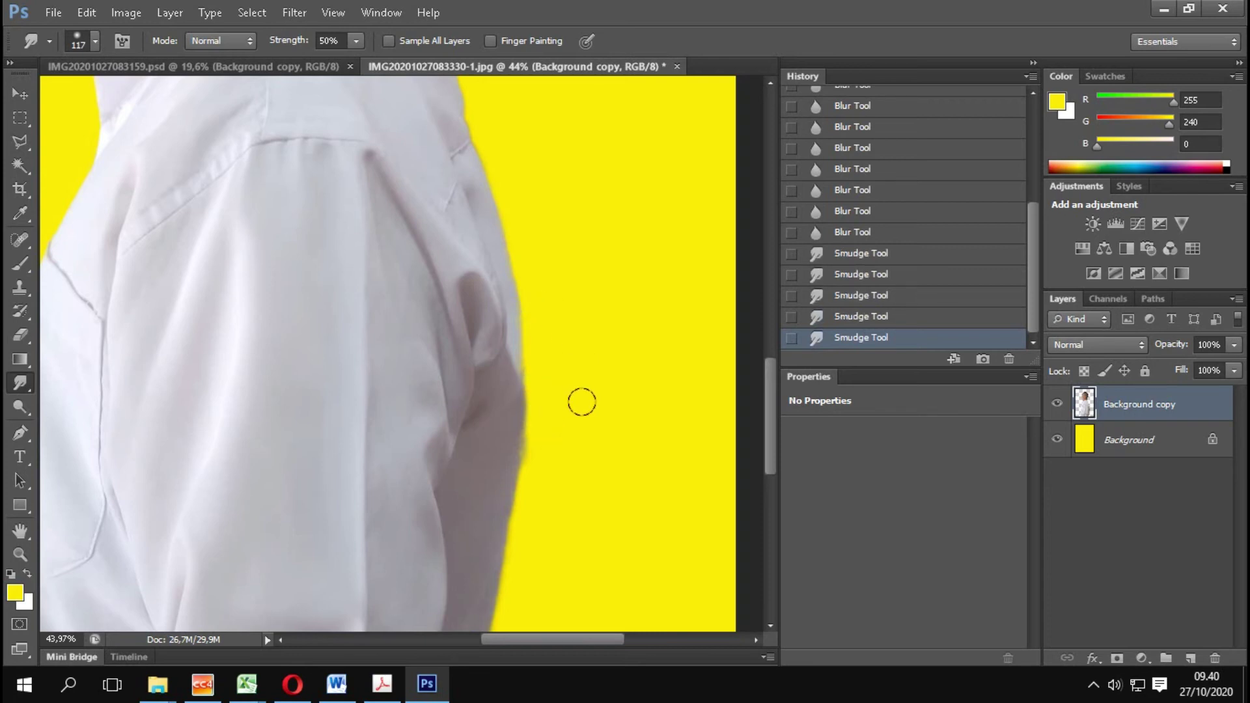
click(565, 430)
scroll(560, 430, down, 2)
mouse_move(550, 405)
mouse_down()
mouse_move(537, 390)
mouse_move(489, 393)
mouse_move(487, 351)
mouse_move(492, 439)
mouse_up()
scroll(552, 430, down, 3)
scroll(553, 469, down, 2)
scroll(549, 475, down, 2)
scroll(522, 310, up, 3)
scroll(535, 306, up, 3)
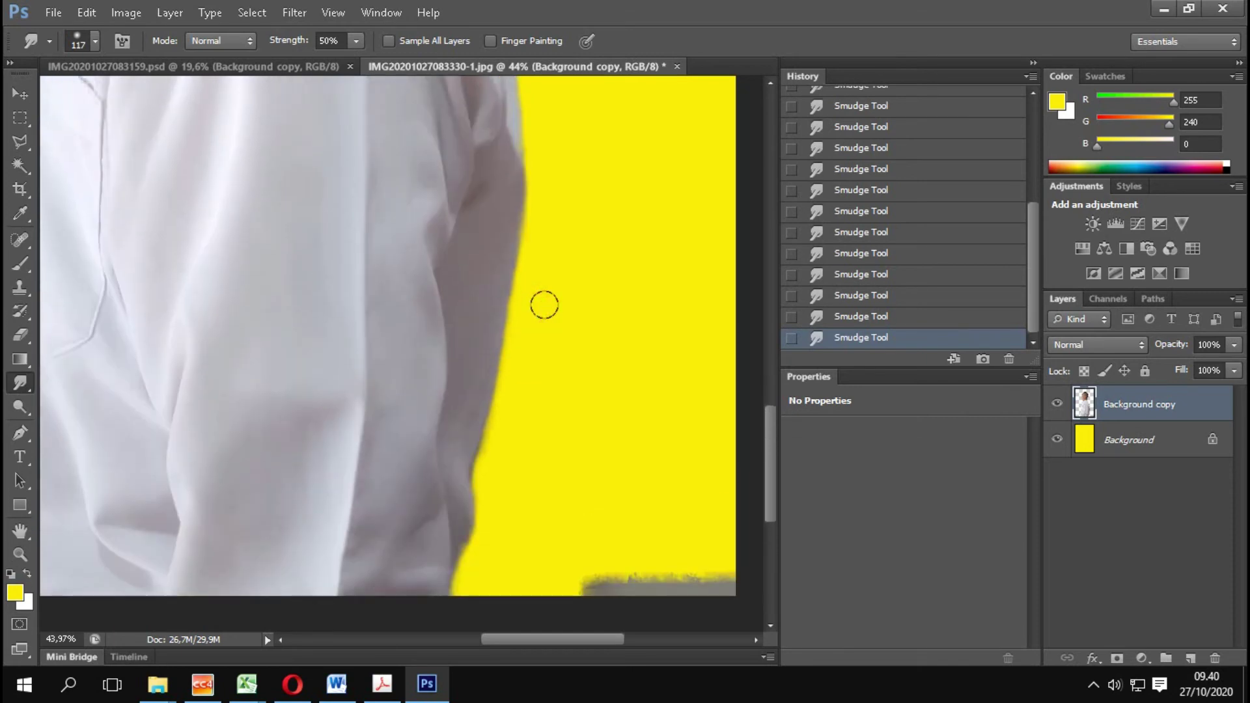
scroll(544, 301, up, 5)
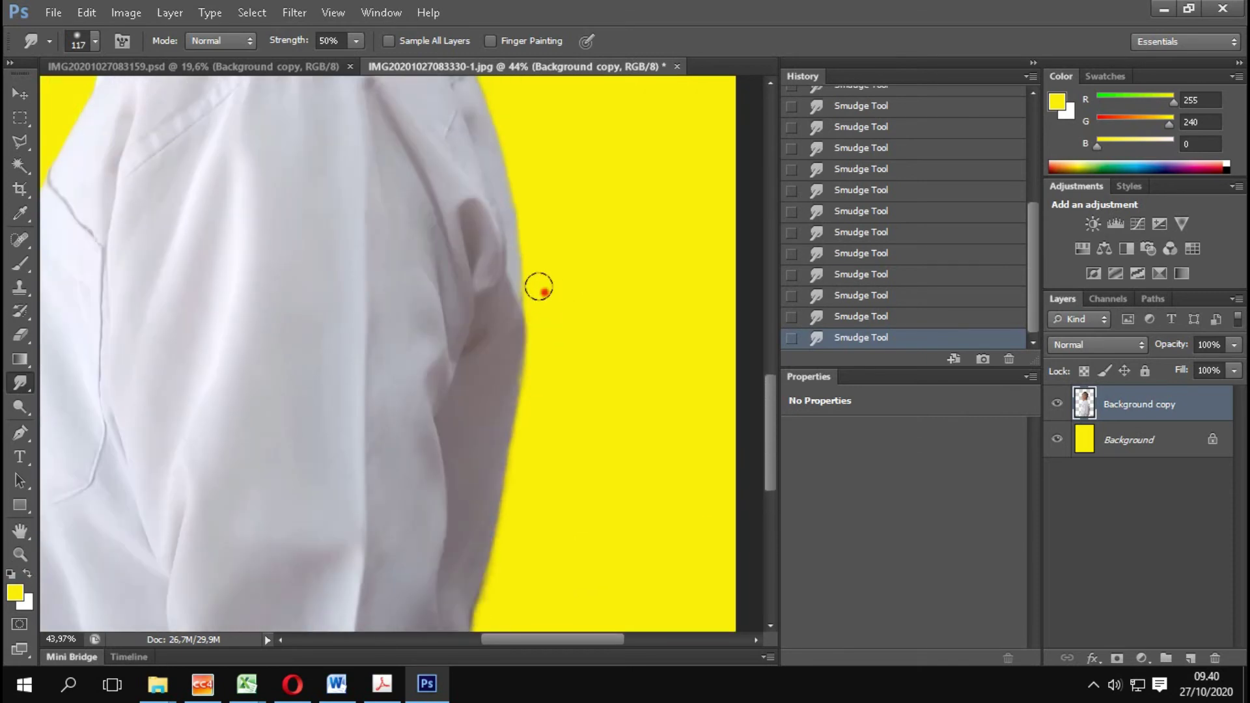
scroll(553, 301, up, 3)
scroll(553, 290, up, 3)
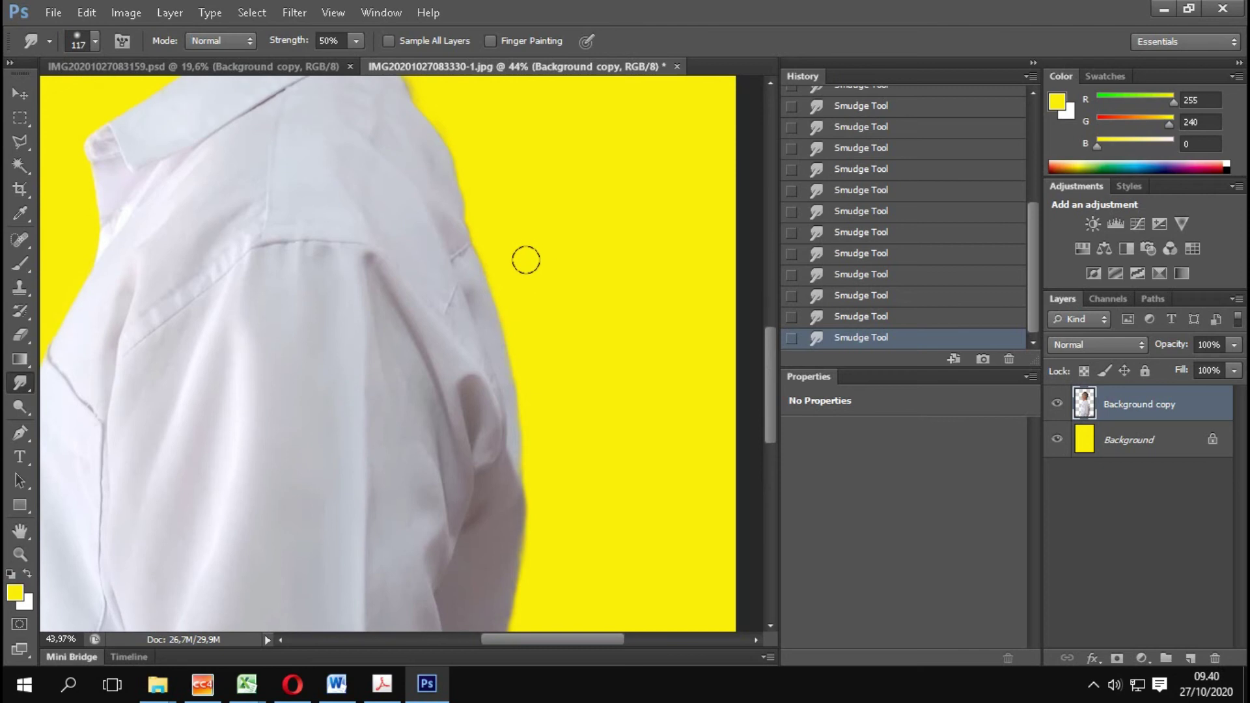
scroll(524, 260, up, 2)
scroll(465, 175, up, 2)
Smudge the collar and shoulder edges into the yellow
drag(454, 168, 435, 186)
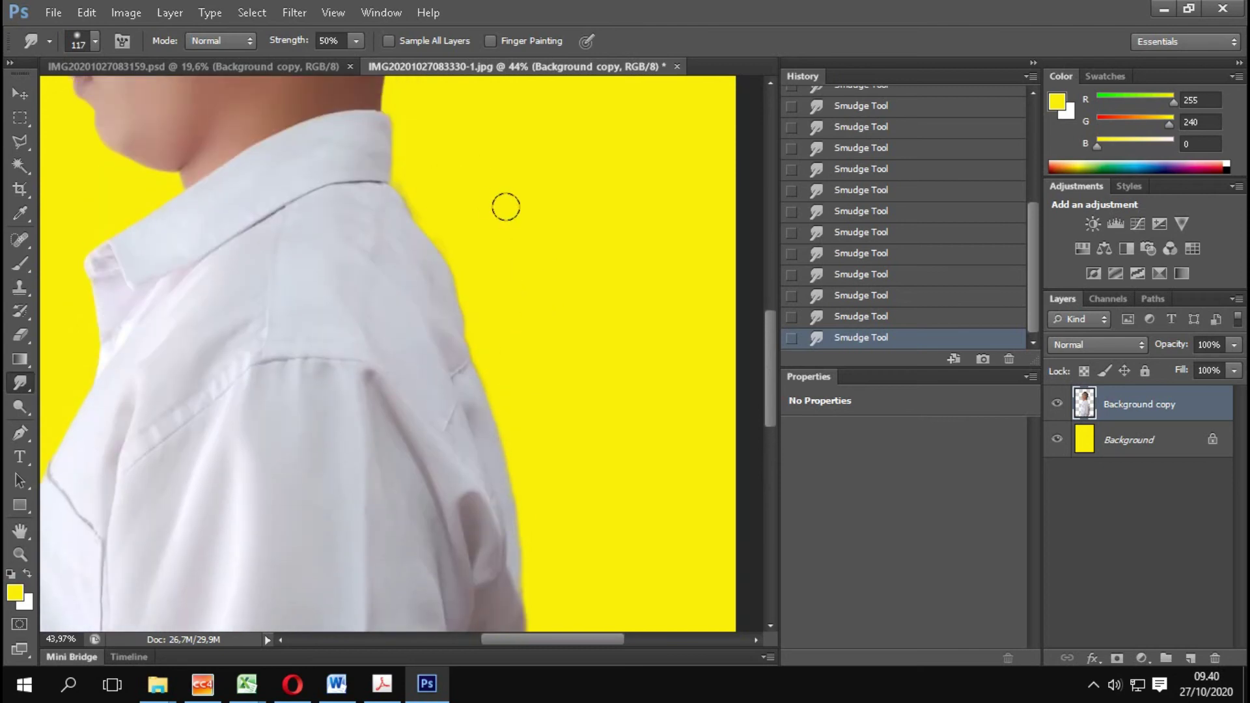
scroll(477, 246, up, 5)
scroll(485, 248, up, 4)
scroll(495, 315, down, 6)
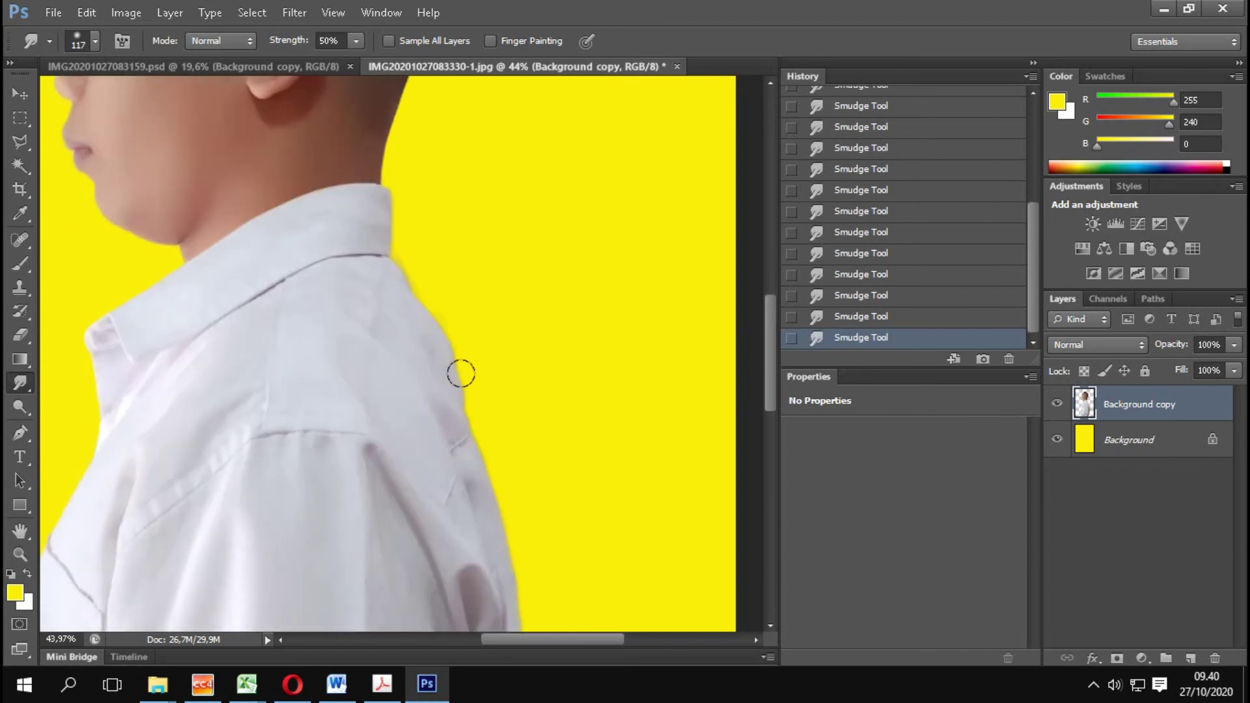
mouse_move(452, 296)
mouse_down()
mouse_move(491, 373)
mouse_move(472, 384)
mouse_up()
scroll(503, 392, down, 5)
scroll(520, 446, down, 5)
scroll(533, 461, down, 5)
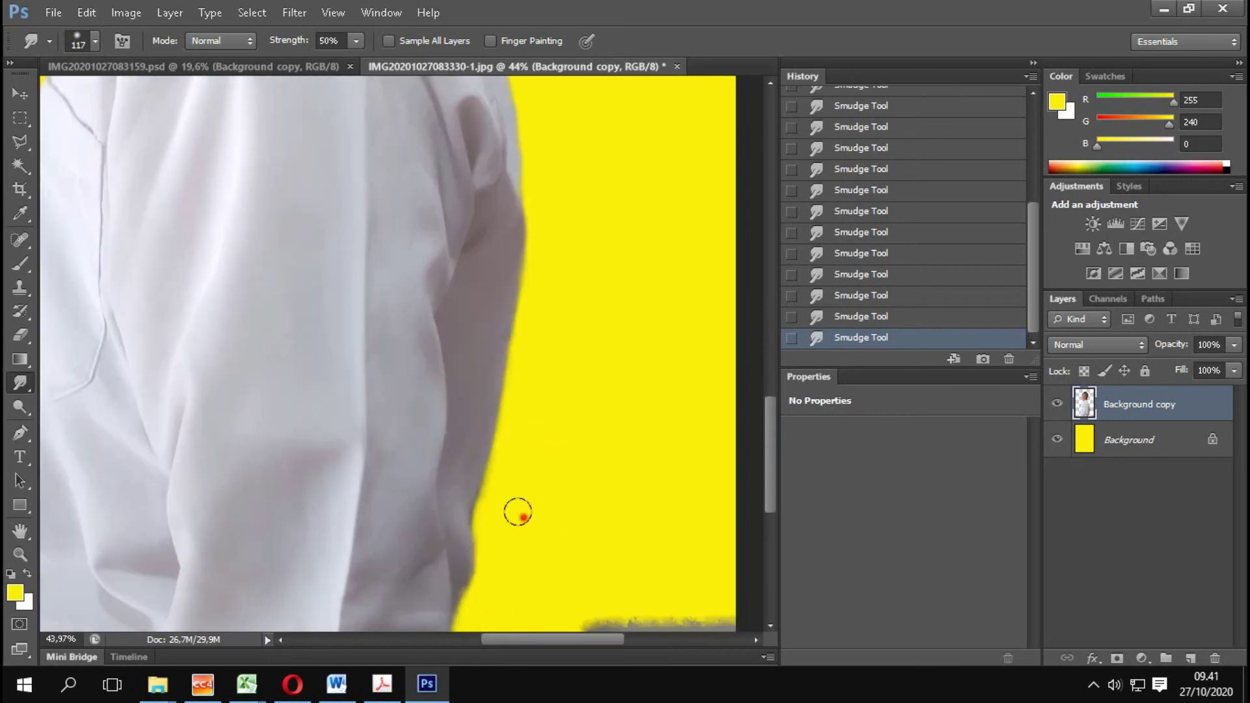
scroll(508, 560, down, 2)
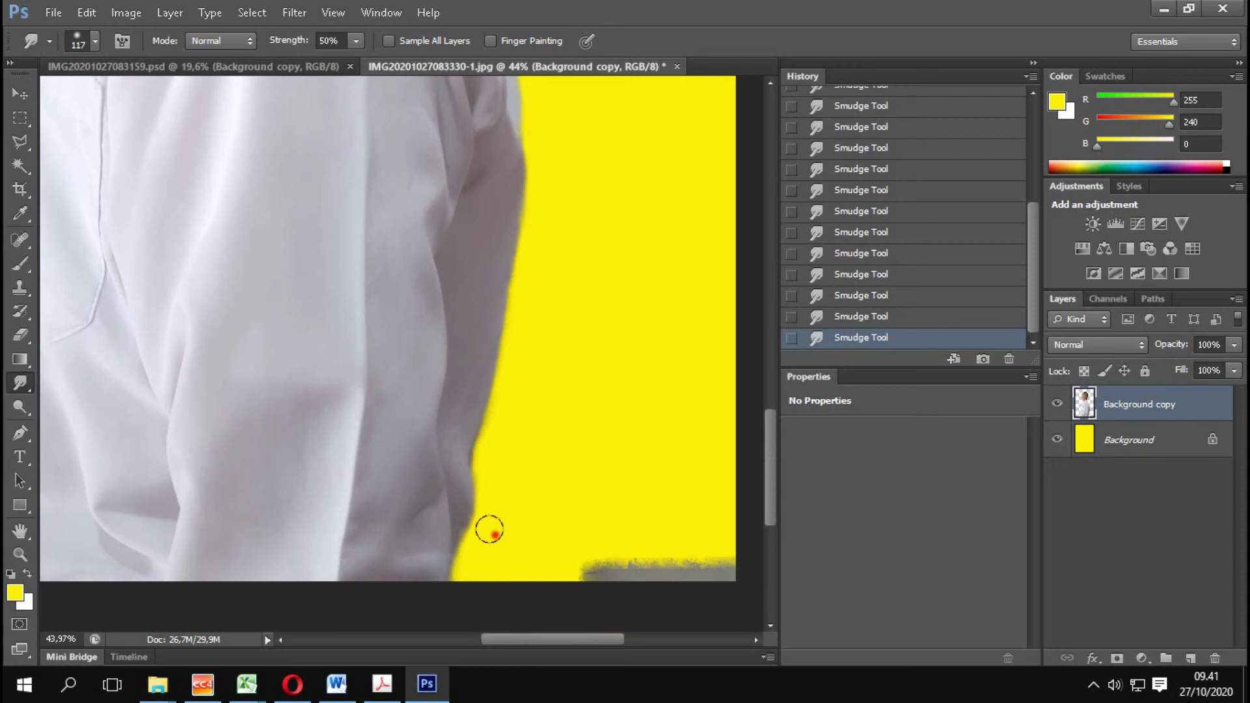
Smudge the lower sleeve edge down to the bottom of the image
drag(494, 429, 470, 439)
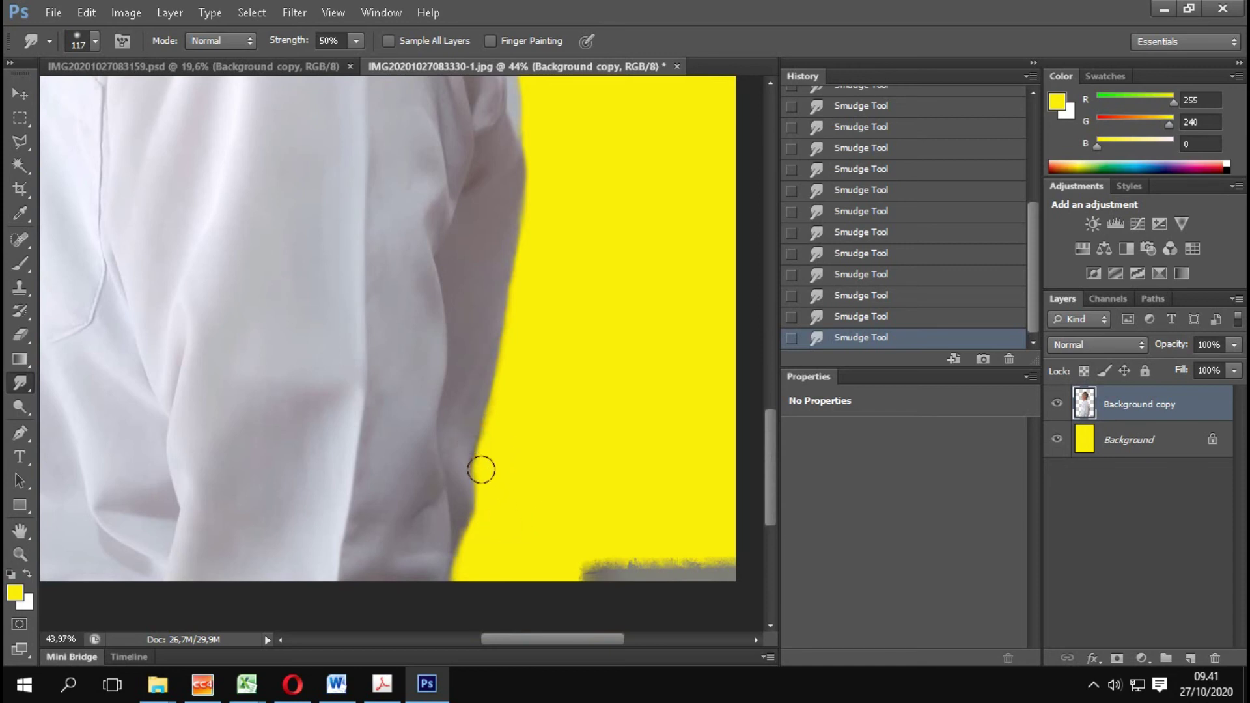
mouse_move(505, 514)
mouse_down()
mouse_move(489, 483)
mouse_move(496, 440)
mouse_move(496, 533)
mouse_move(476, 569)
mouse_up()
mouse_move(548, 644)
mouse_down()
mouse_move(492, 641)
mouse_move(567, 642)
mouse_up()
scroll(553, 334, up, 2)
scroll(502, 301, up, 3)
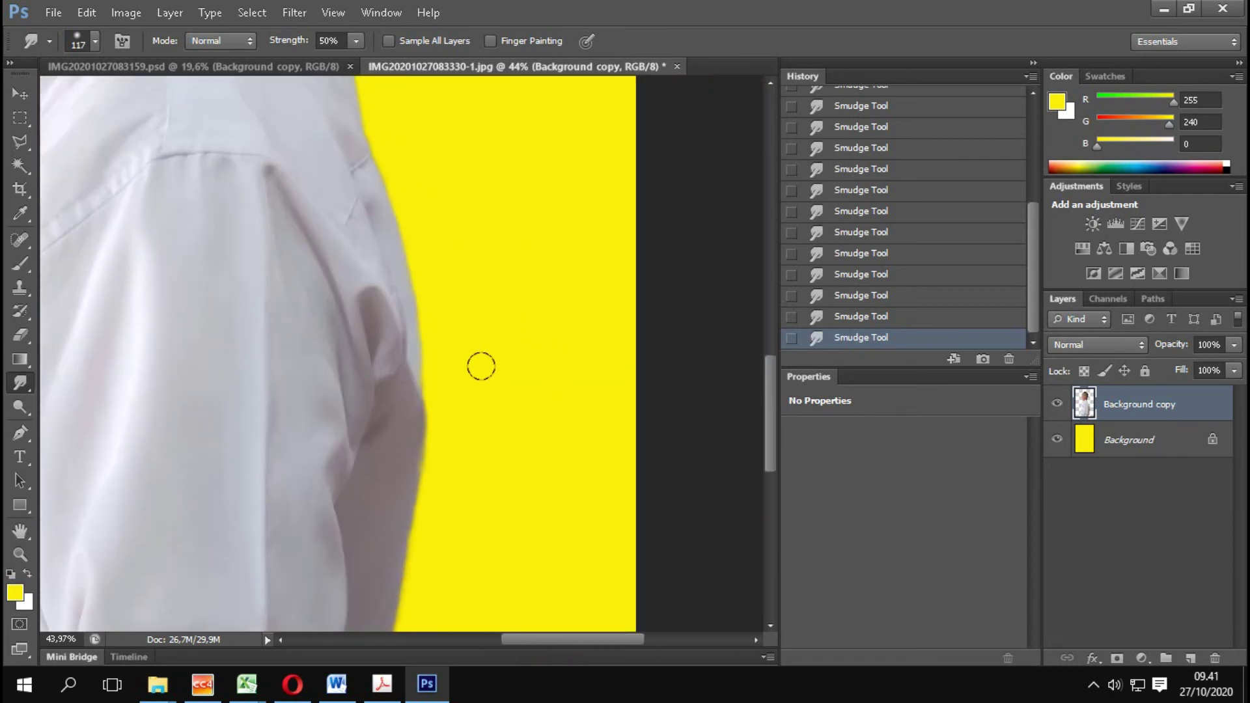
scroll(481, 366, up, 1)
scroll(471, 388, up, 2)
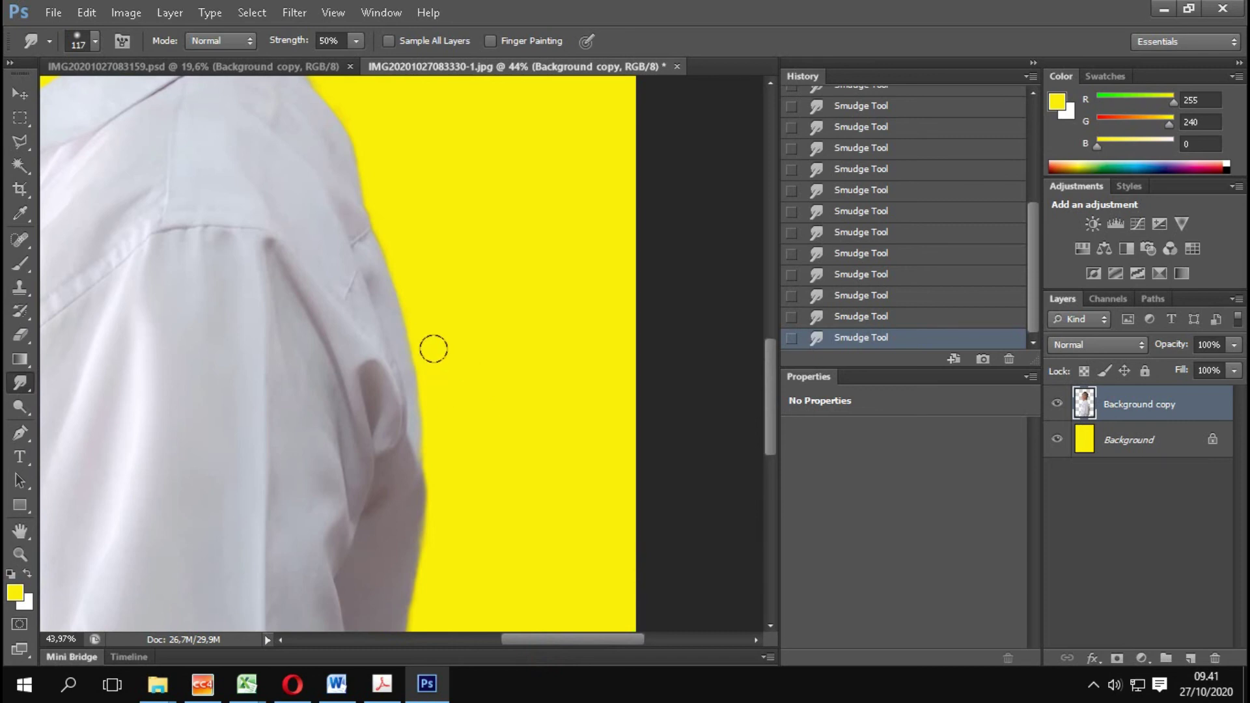
scroll(385, 224, up, 3)
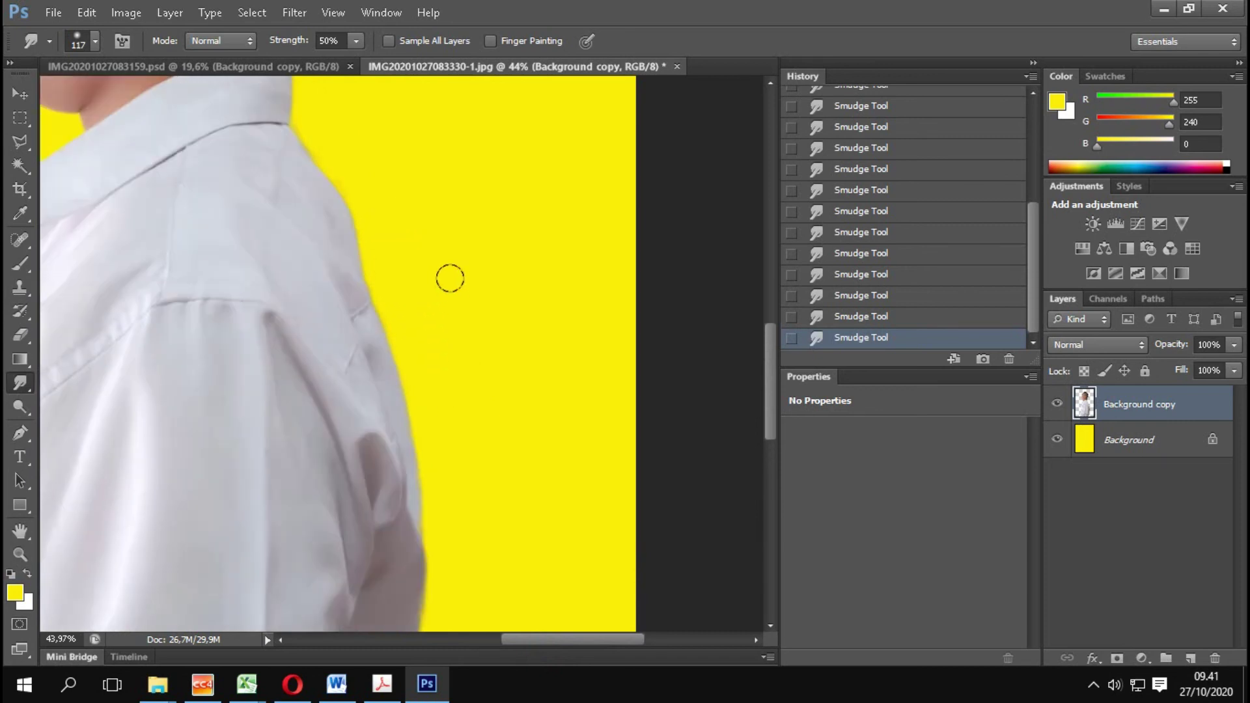
scroll(449, 276, up, 5)
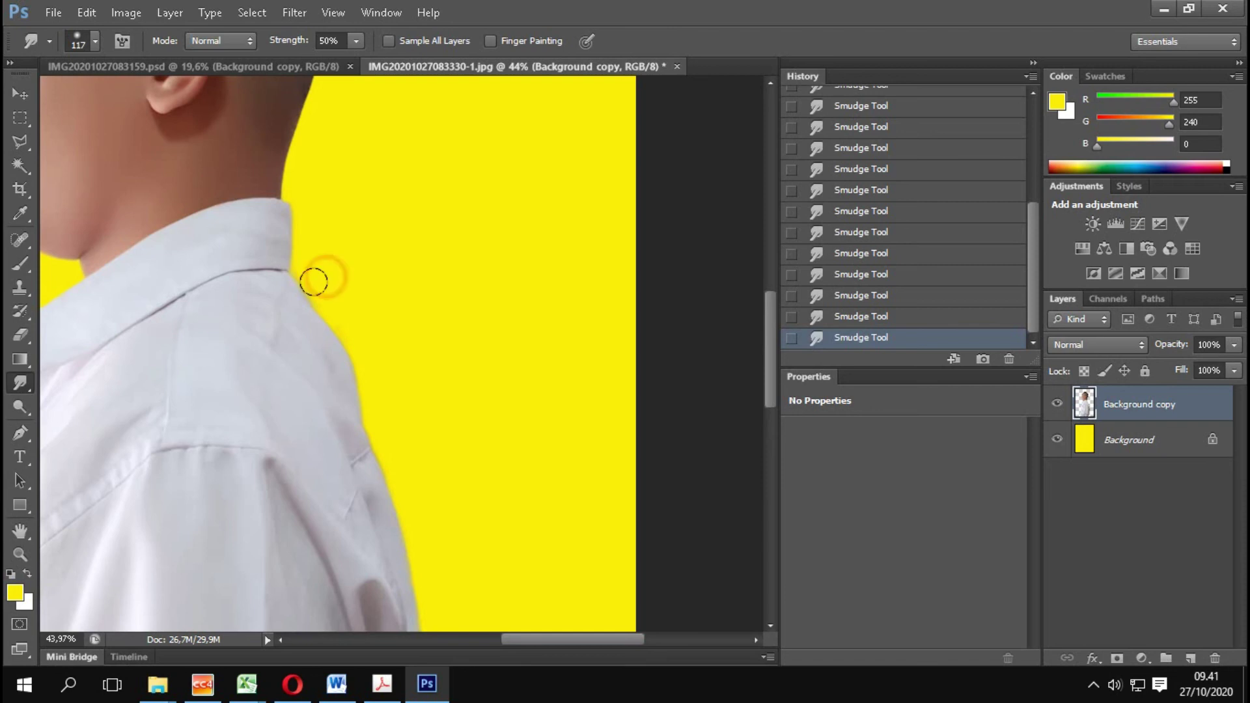
Smooth the shirt collar outline into the yellow background
drag(371, 337, 345, 268)
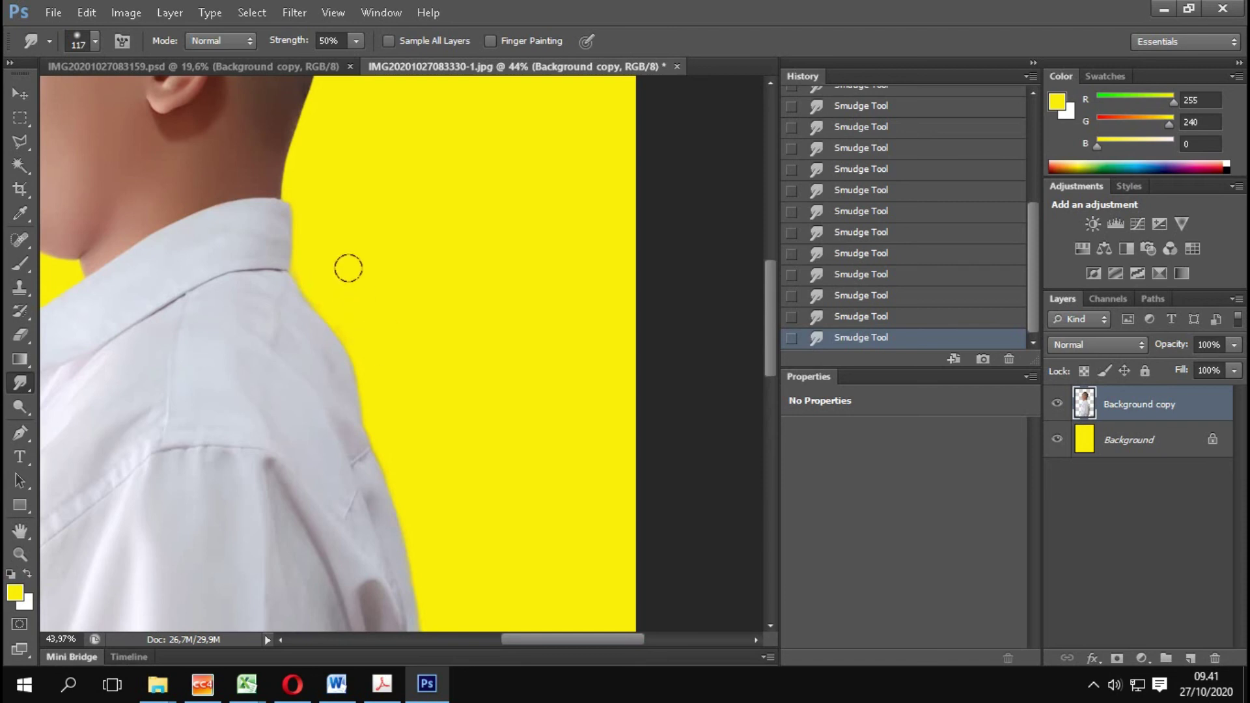
scroll(365, 277, up, 3)
scroll(384, 284, up, 2)
scroll(387, 286, up, 2)
scroll(387, 285, down, 1)
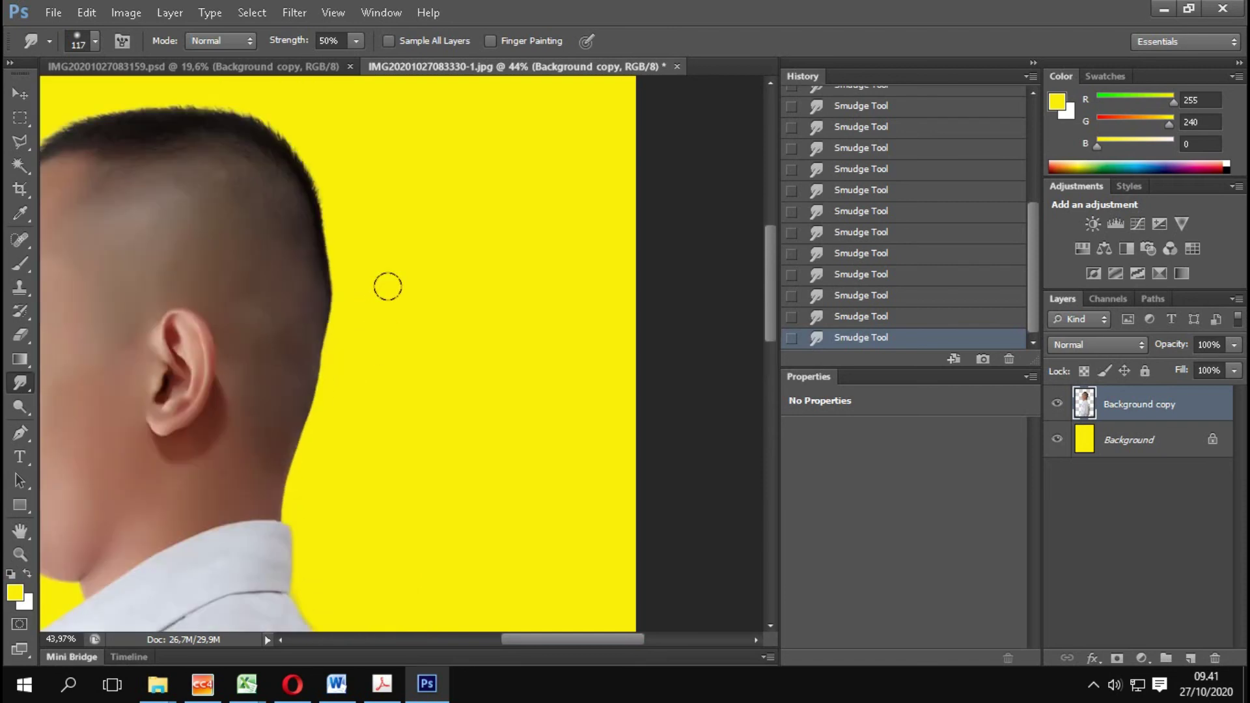
scroll(391, 293, down, 4)
scroll(398, 312, down, 3)
scroll(406, 365, down, 3)
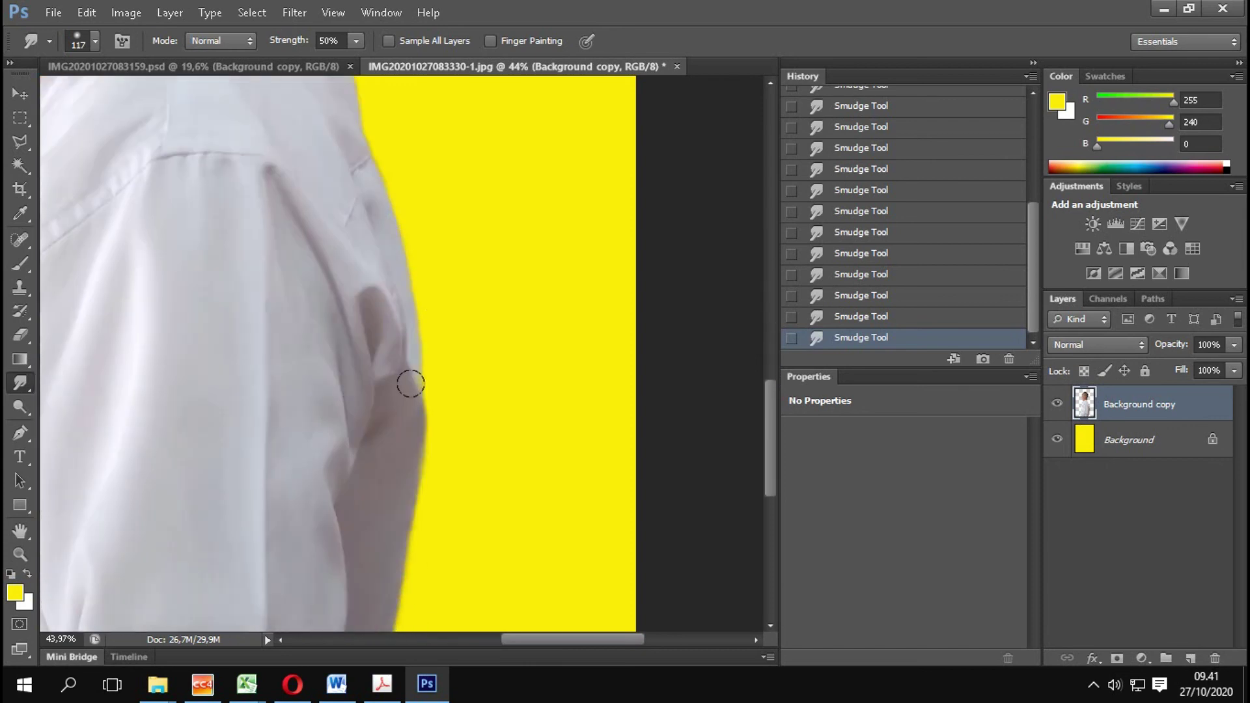
scroll(417, 403, down, 2)
scroll(419, 418, down, 3)
Outline the gray smear at the bottom edge with a Polygonal Lasso selection
click(20, 142)
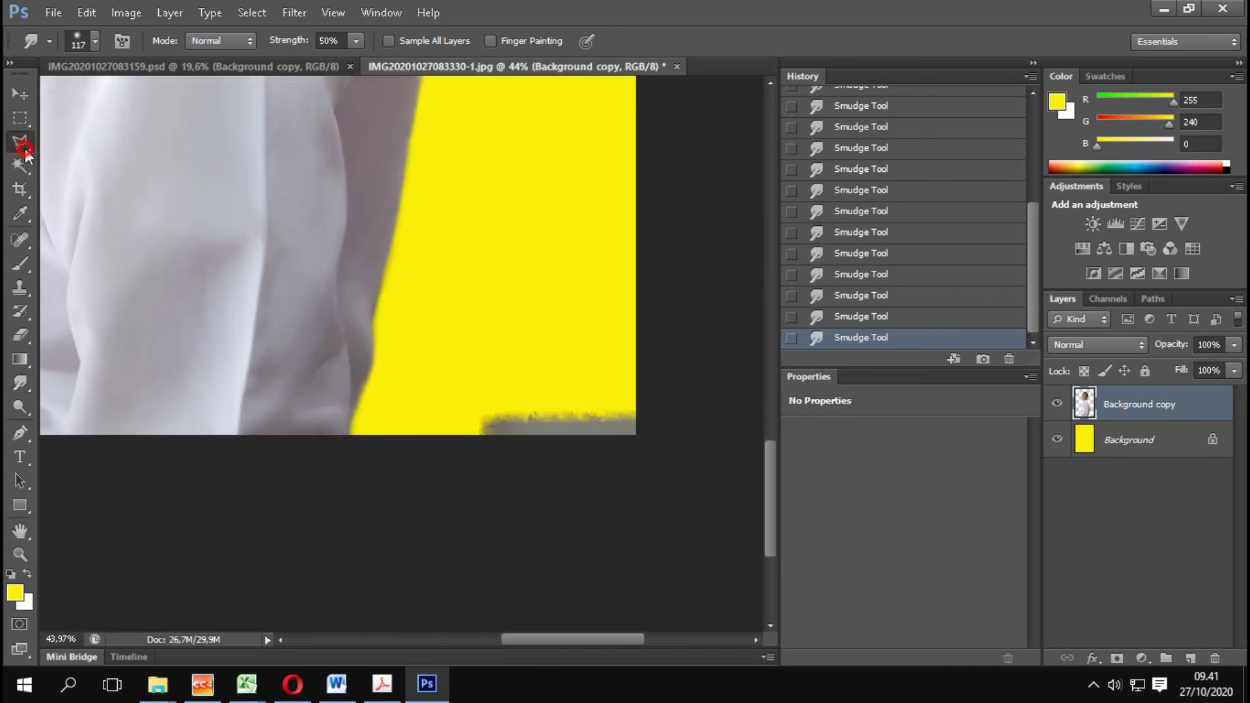
click(643, 247)
click(440, 409)
click(428, 474)
click(583, 503)
click(713, 361)
double_click(713, 362)
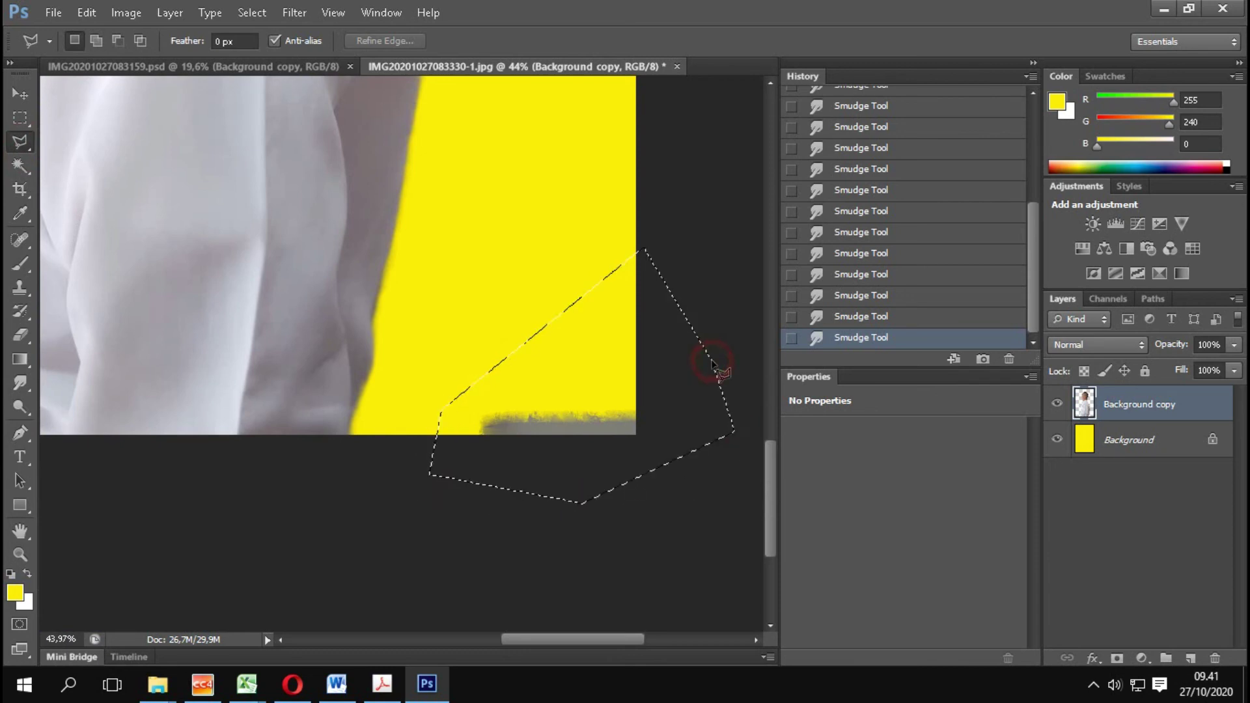
Delete the selected gray smear and deselect
key(Delete)
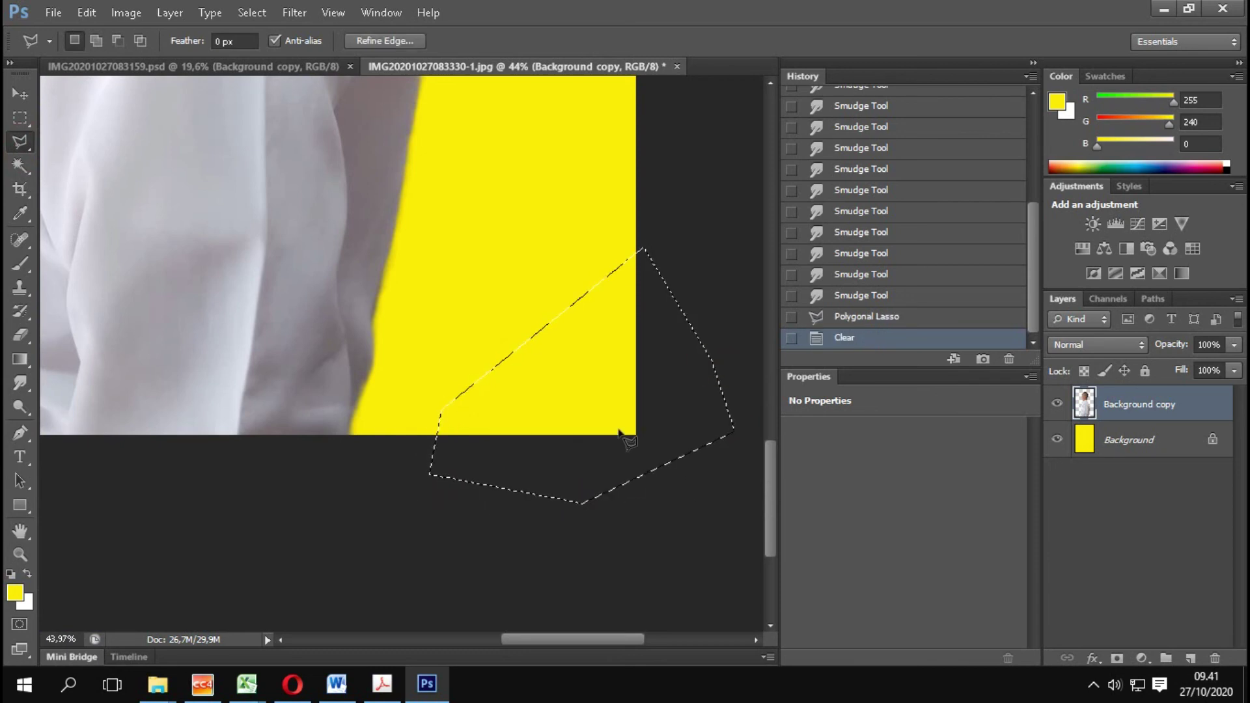
key(ctrl+d)
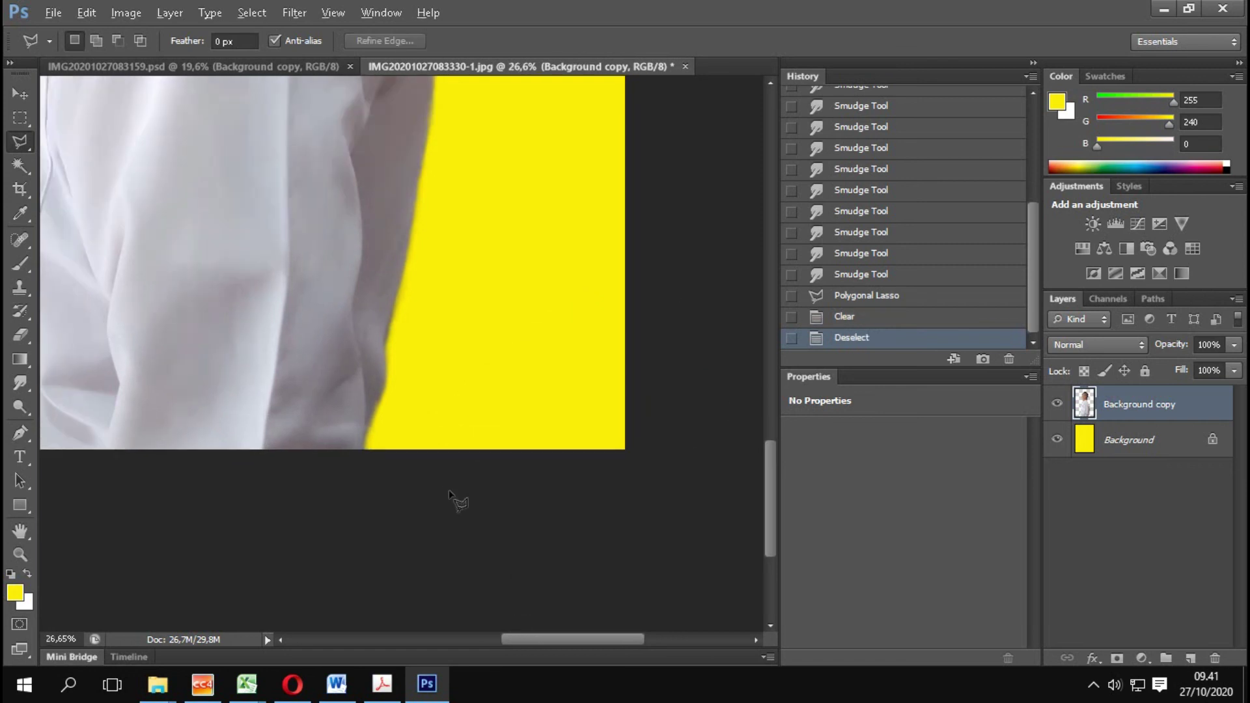
scroll(454, 502, down, 5)
scroll(315, 370, up, 1)
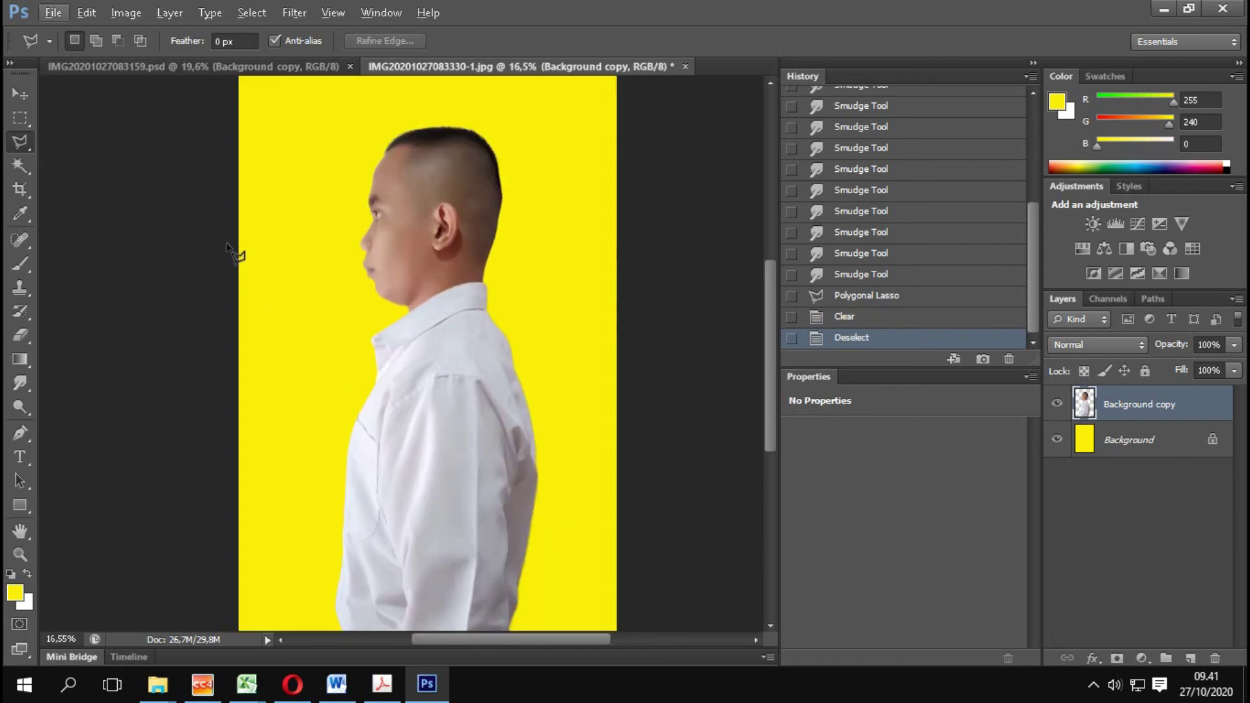
Save the layered image as a Photoshop PSD file
click(54, 13)
click(143, 238)
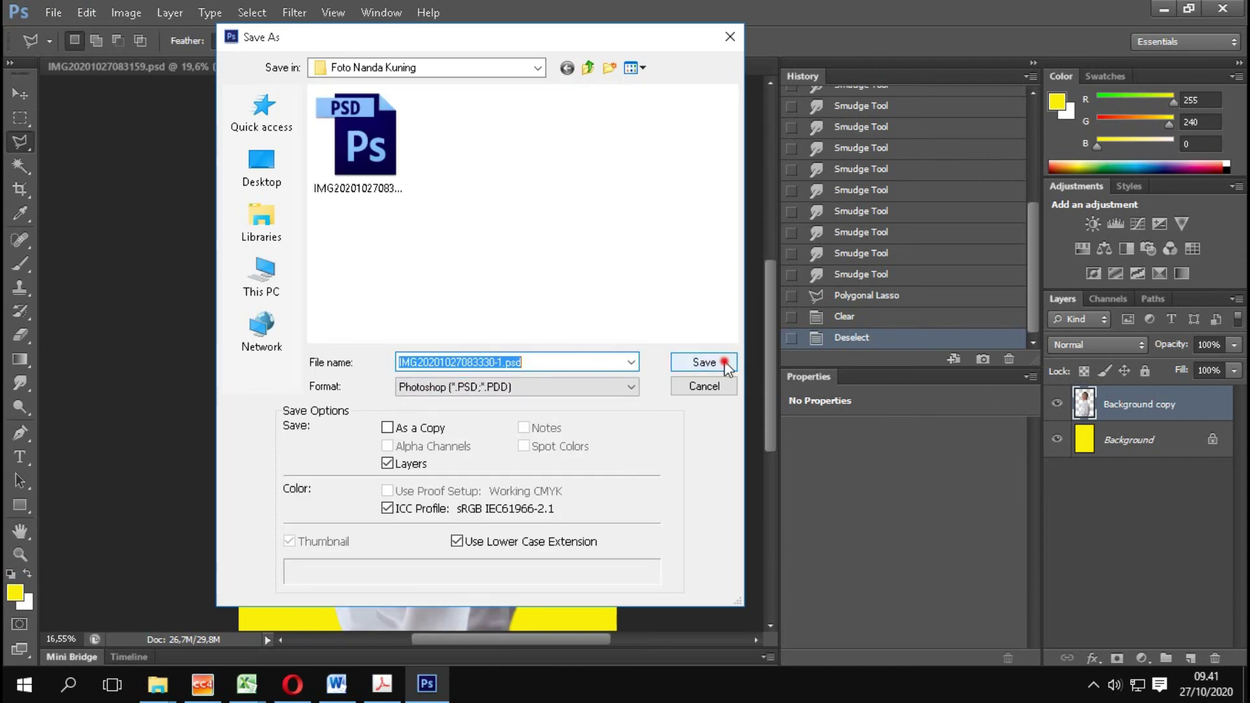
click(722, 362)
click(692, 209)
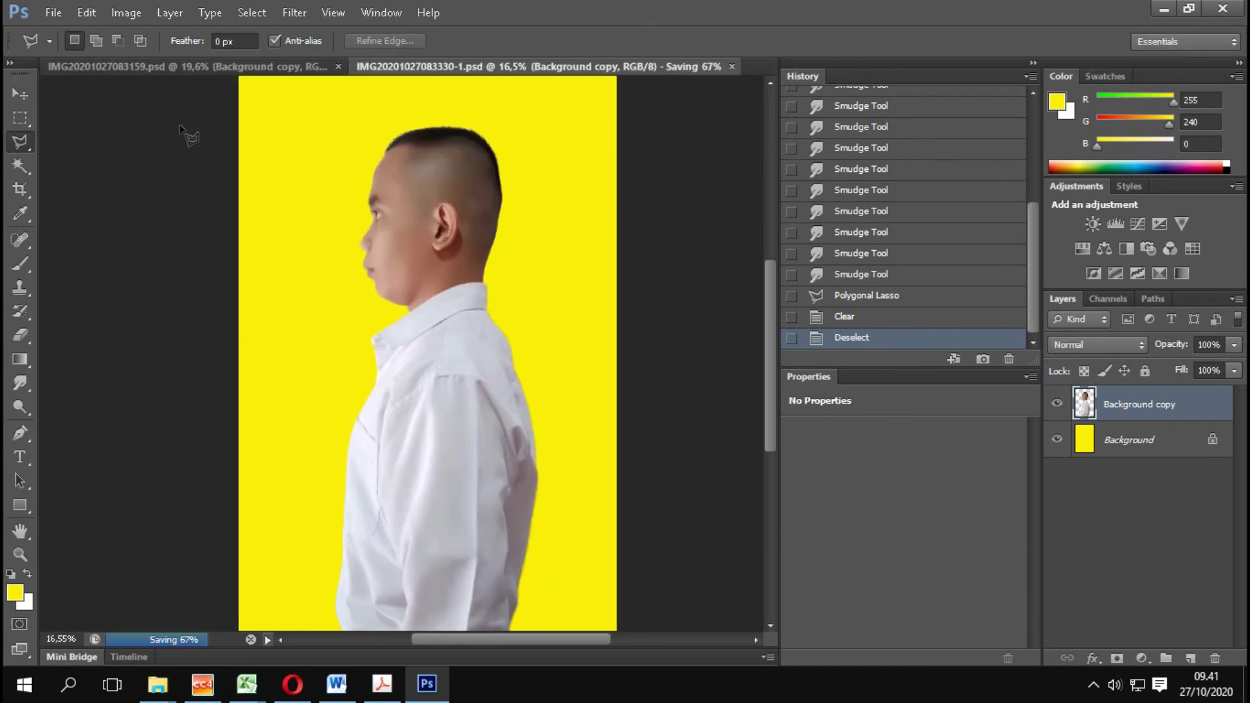
Save a JPEG copy named kiri, accepting the default quality options
click(61, 10)
click(131, 236)
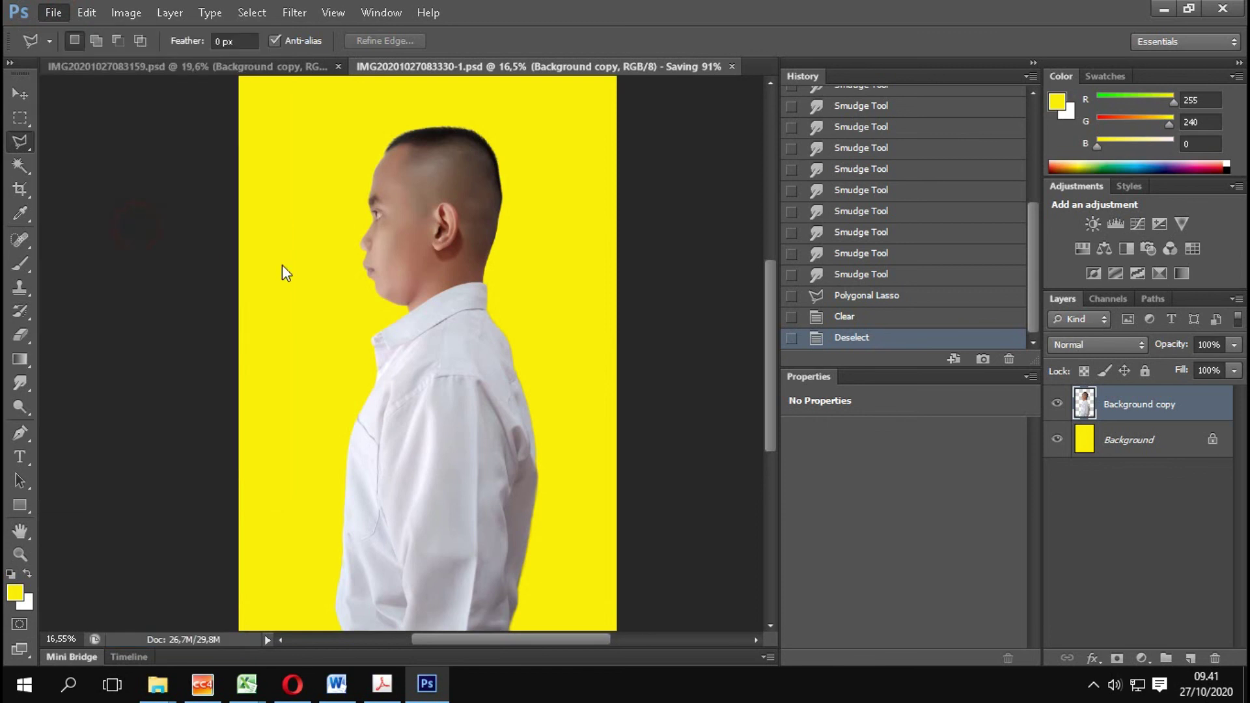
click(501, 386)
click(534, 502)
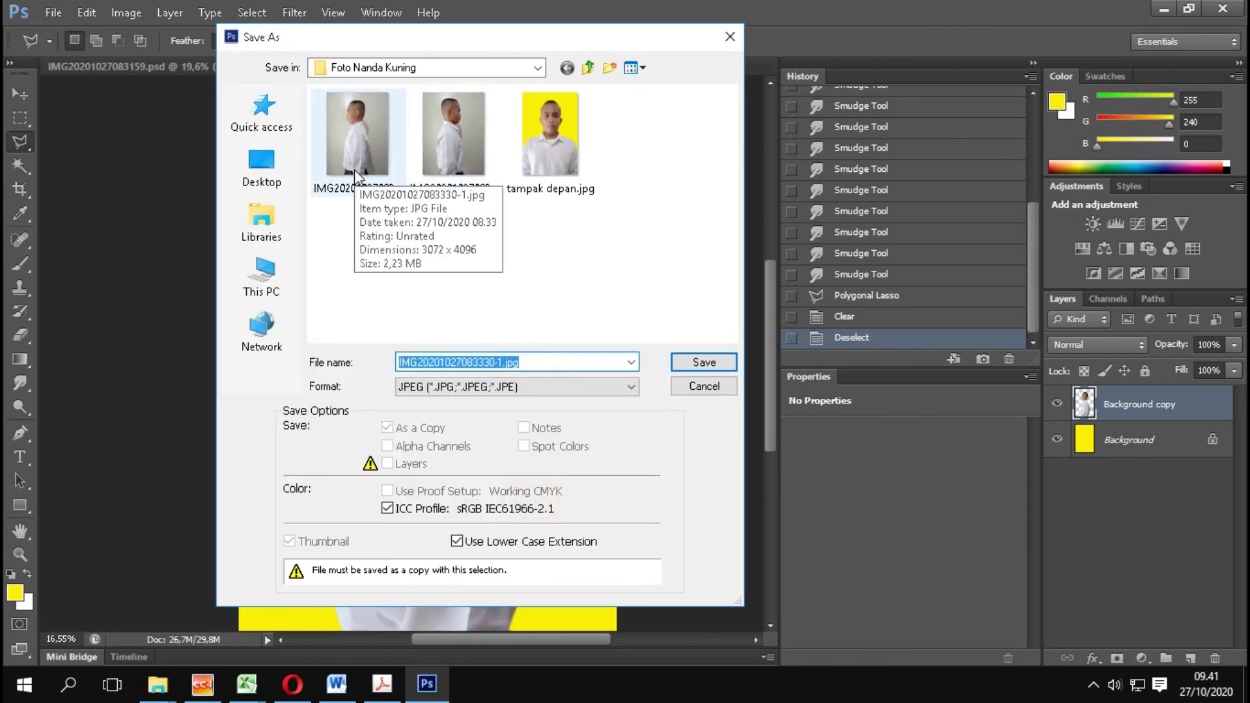
text(kiri)
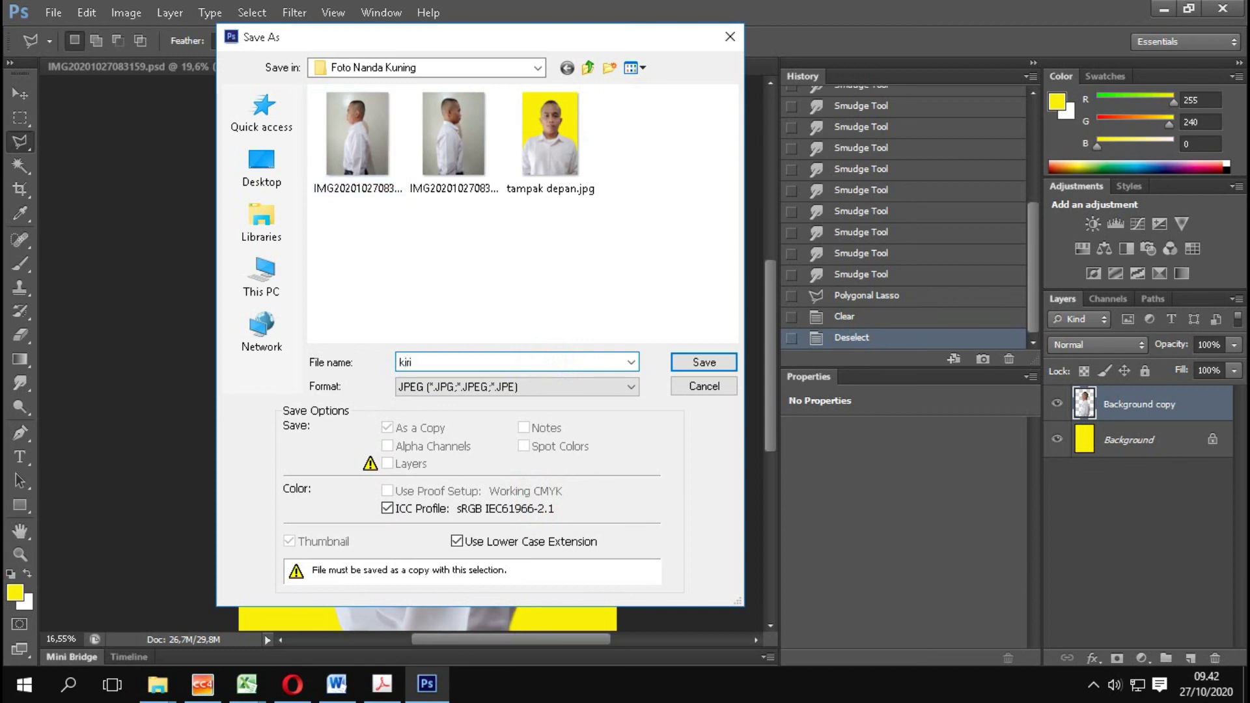
click(717, 367)
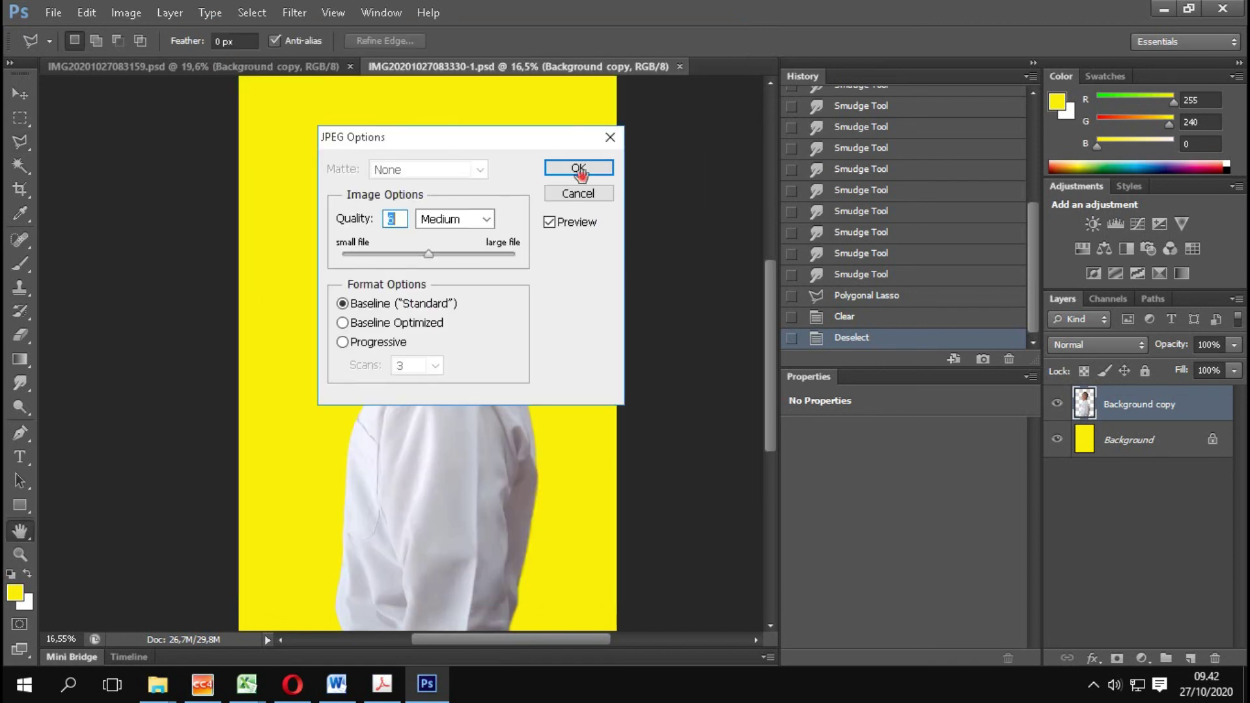
click(579, 169)
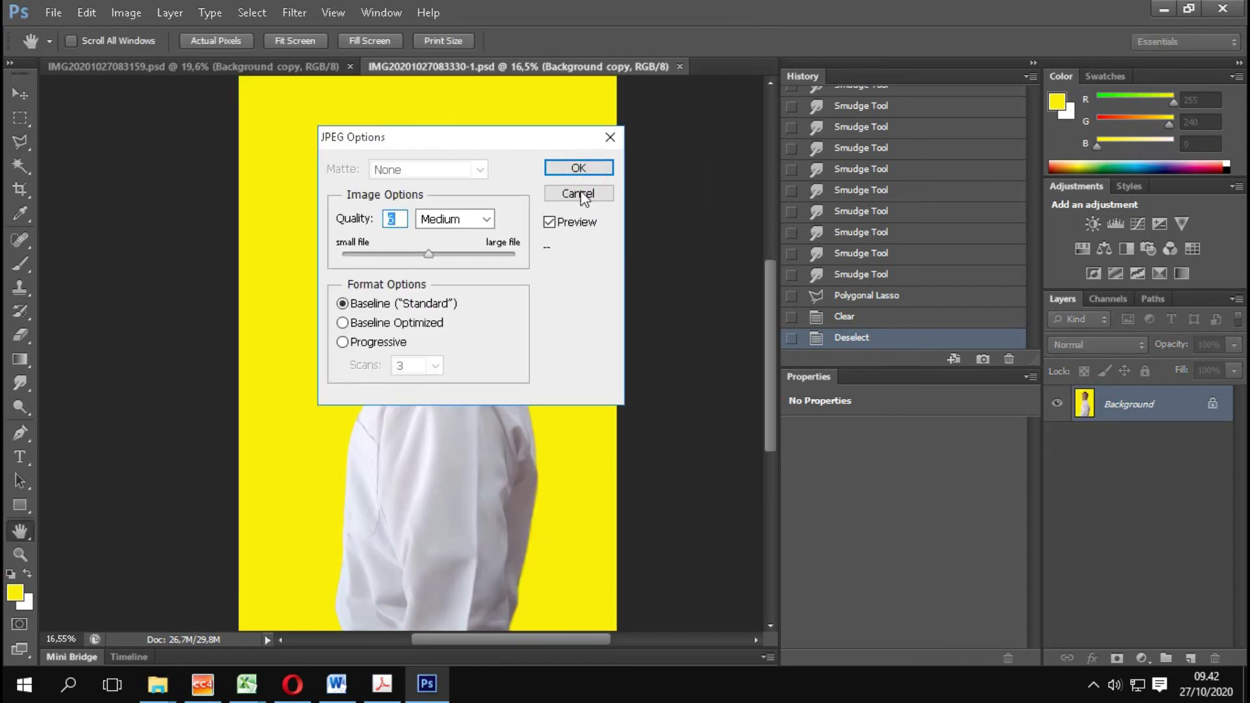
click(591, 168)
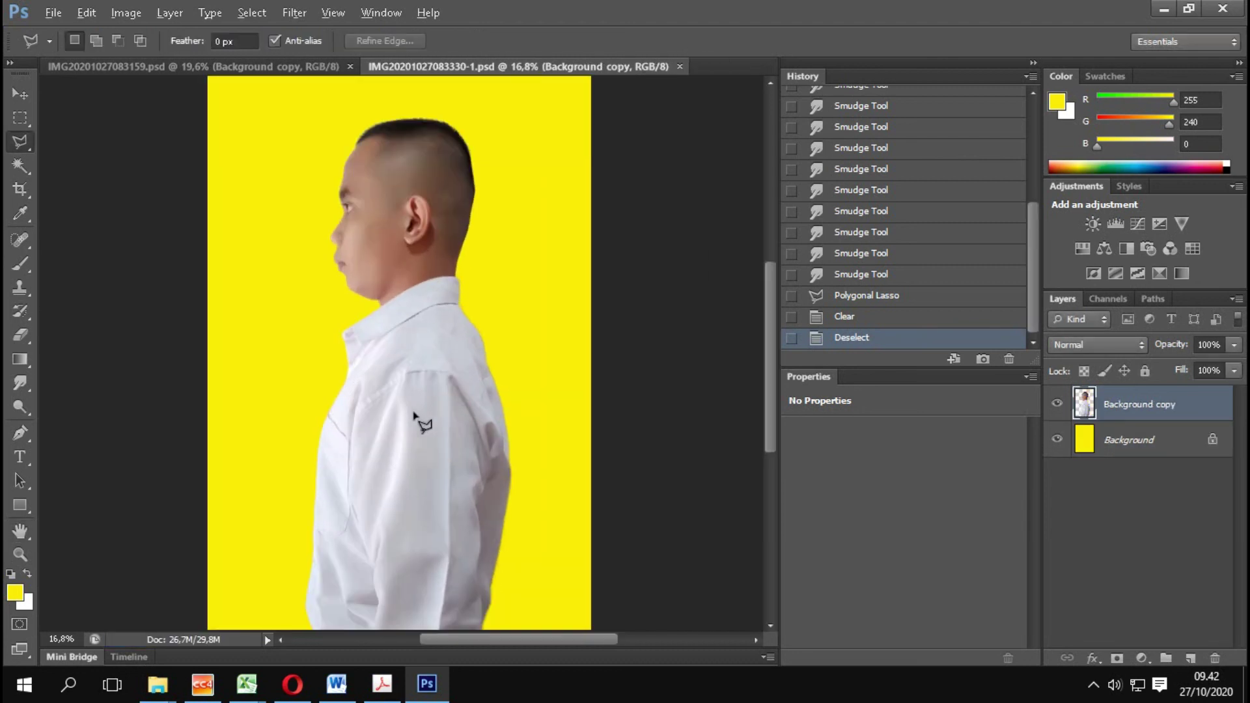
scroll(414, 415, up, 1)
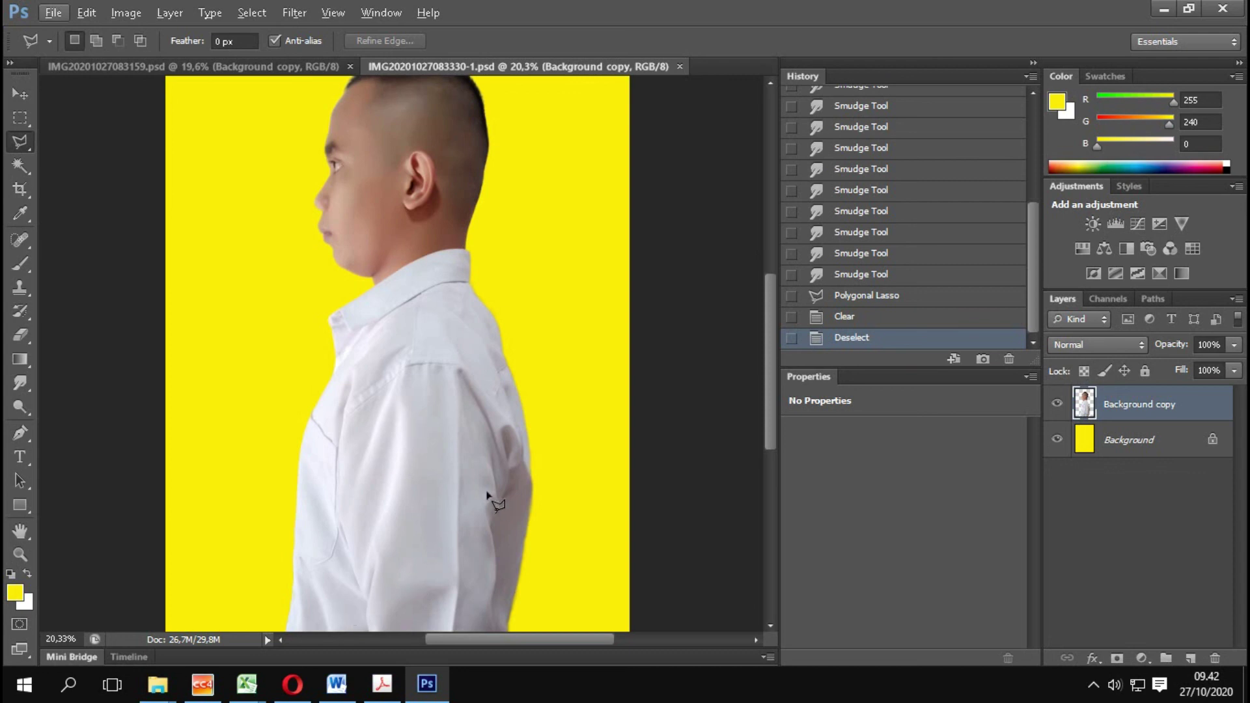
key(alt)
alt+scroll(523, 436, up, 2)
scroll(527, 438, up, 3)
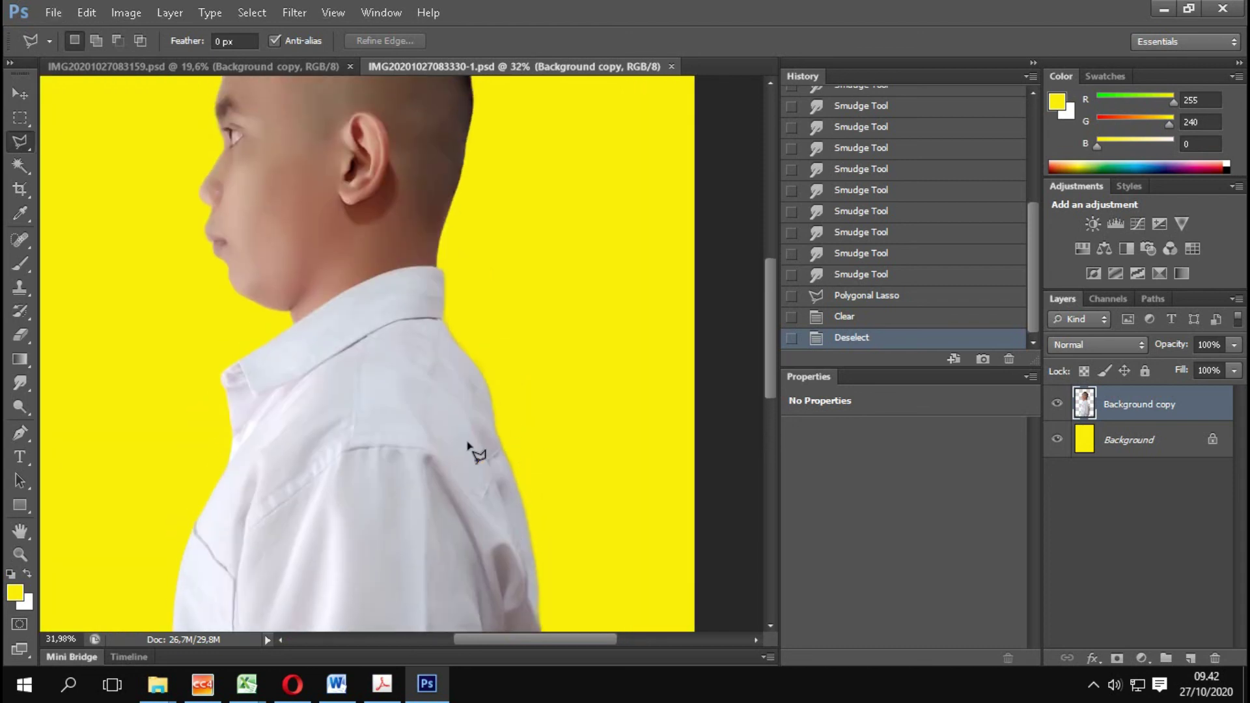
alt+scroll(459, 445, down, 1)
alt+scroll(459, 446, down, 1)
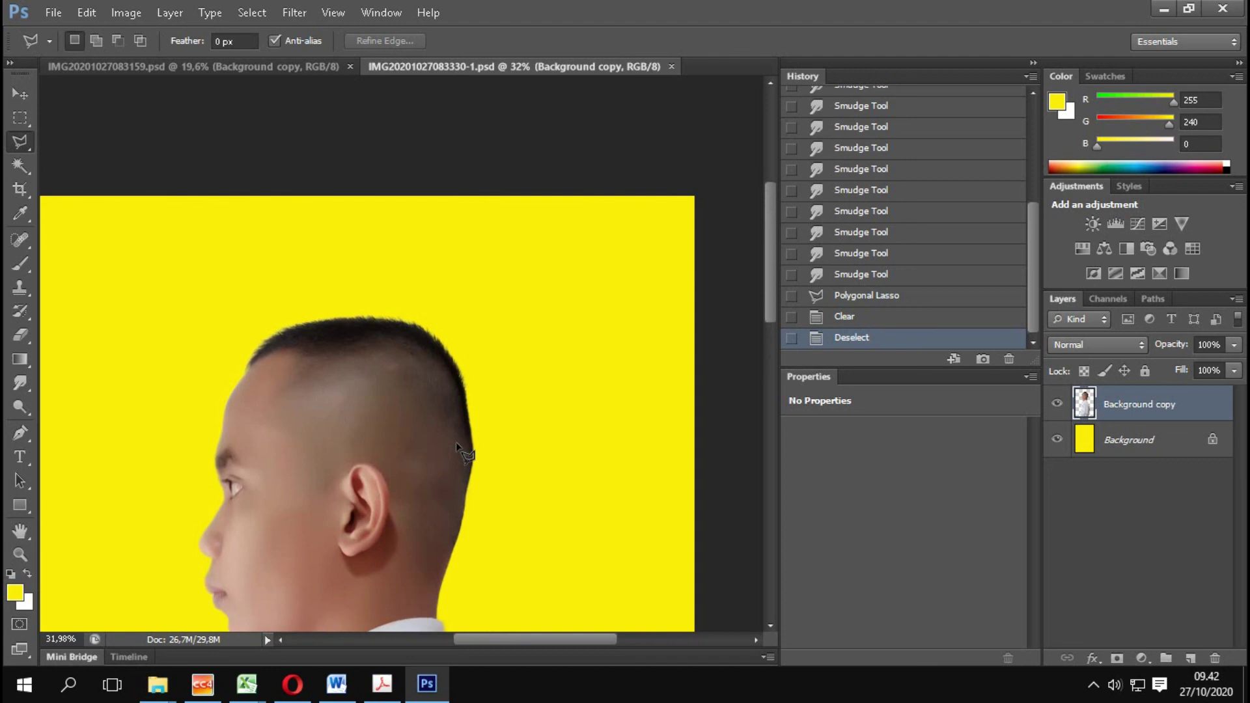
alt+scroll(457, 445, down, 2)
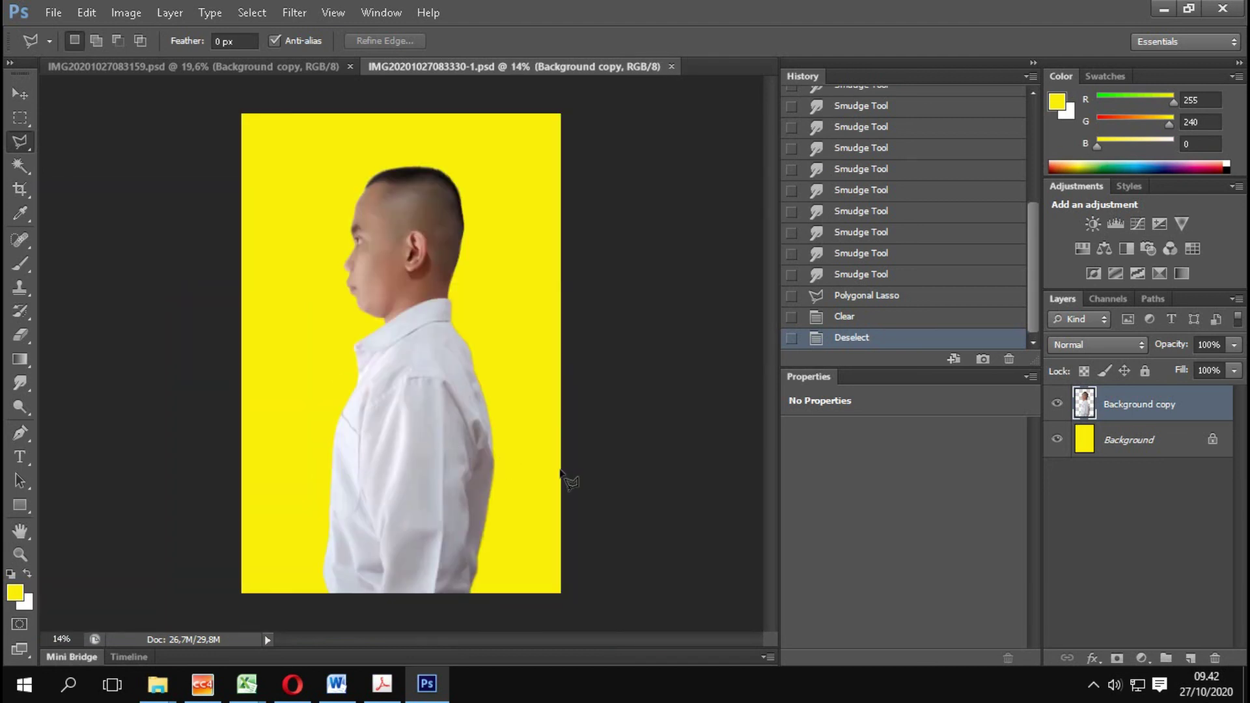
alt+scroll(608, 491, up, 1)
alt+scroll(605, 488, up, 1)
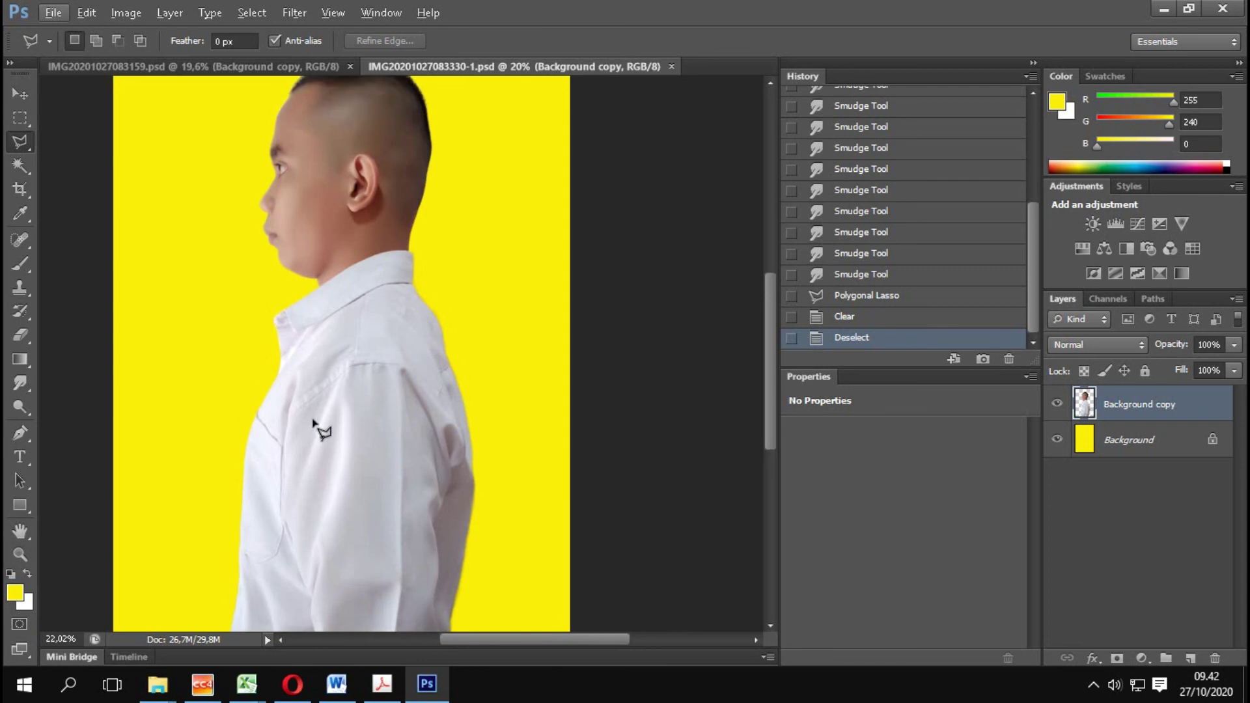
alt+scroll(260, 416, up, 3)
scroll(443, 400, up, 1)
scroll(465, 393, up, 2)
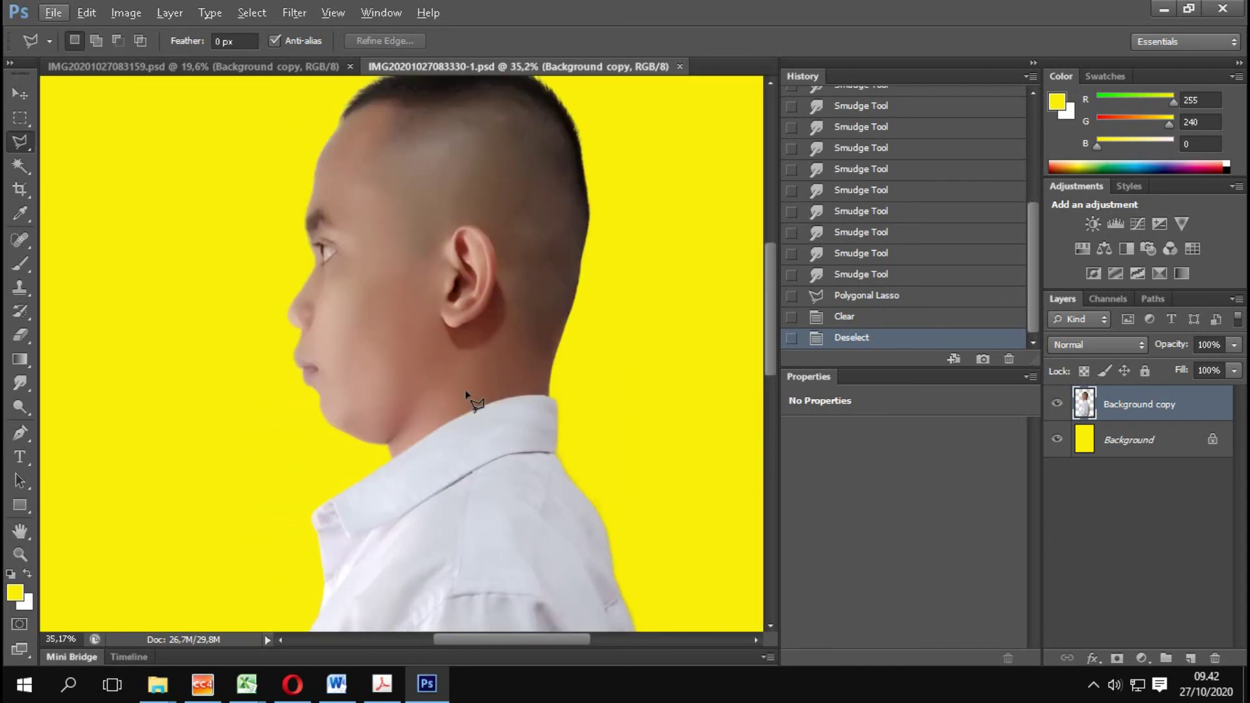
scroll(466, 392, up, 2)
scroll(466, 393, down, 1)
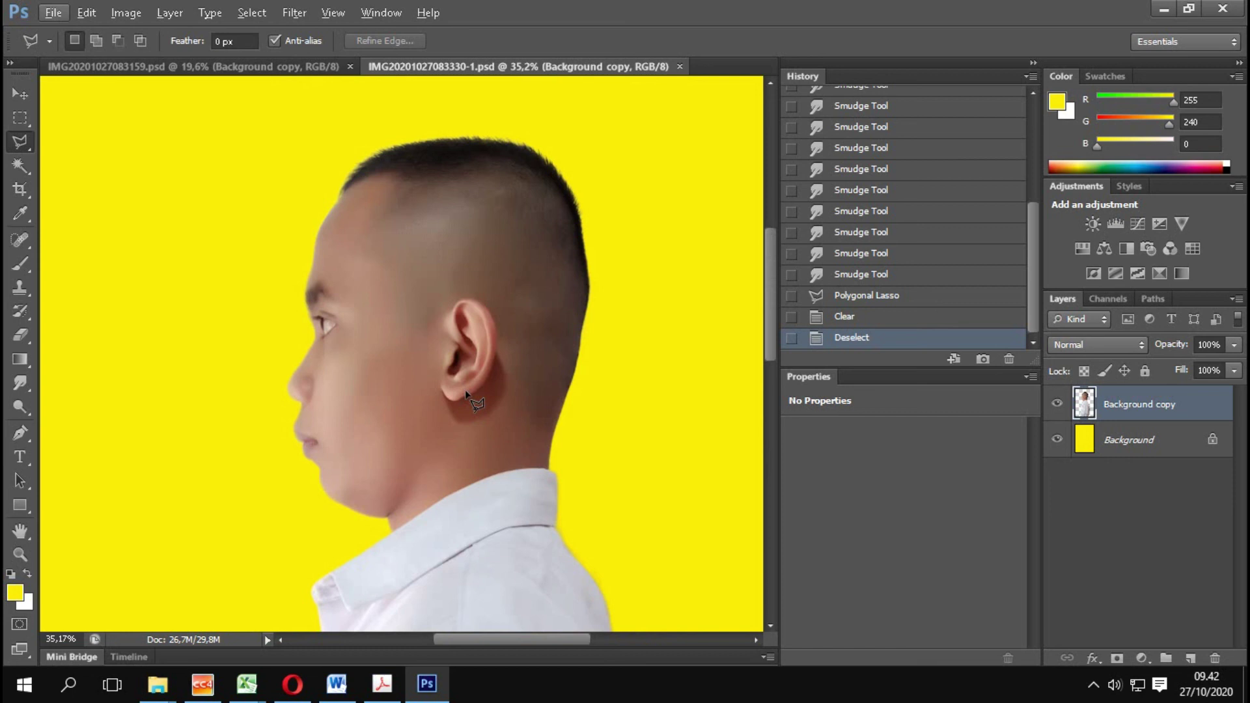
scroll(465, 391, down, 2)
scroll(466, 391, down, 3)
scroll(465, 391, down, 2)
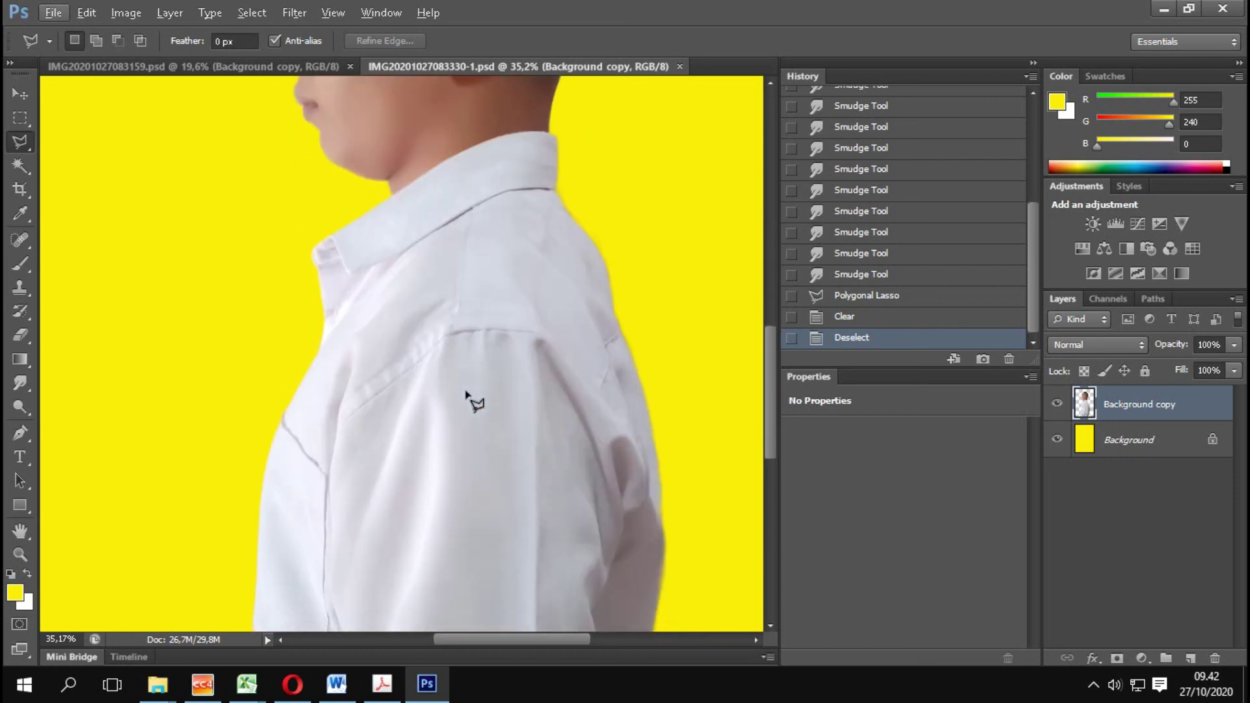
scroll(465, 392, down, 3)
scroll(466, 393, down, 3)
scroll(466, 392, up, 2)
scroll(466, 392, up, 1)
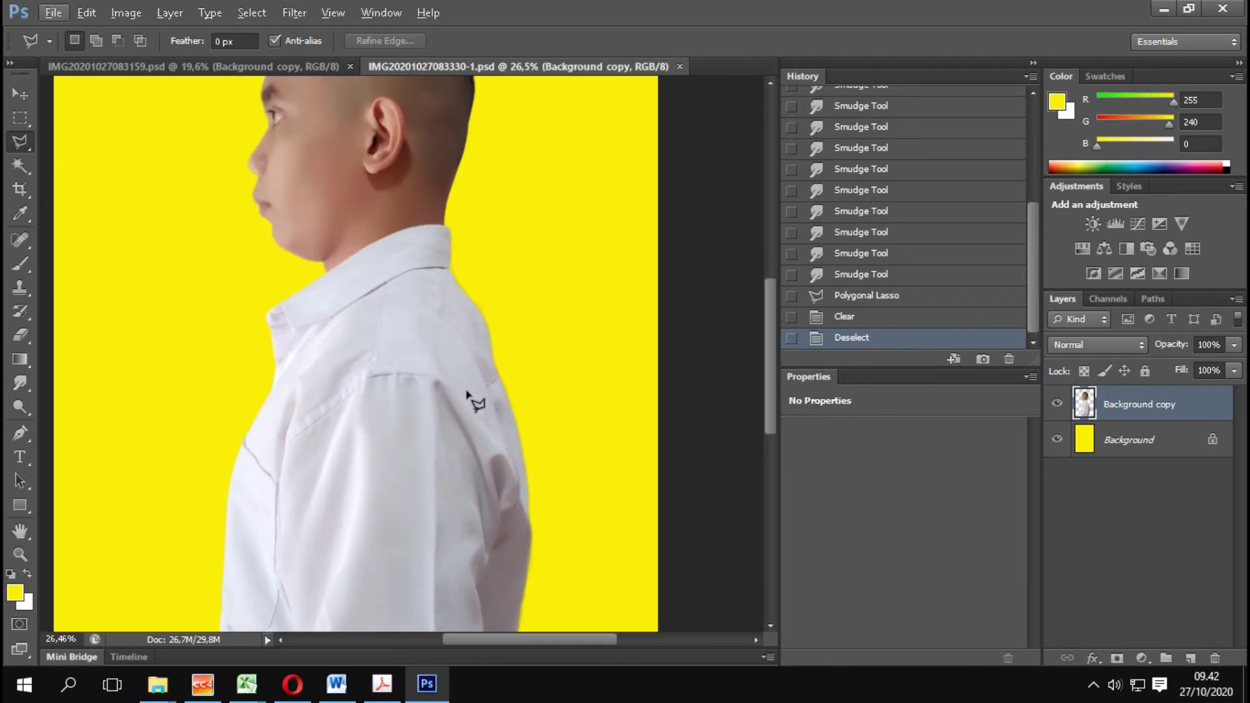
scroll(466, 393, up, 1)
scroll(470, 401, up, 3)
scroll(473, 404, up, 5)
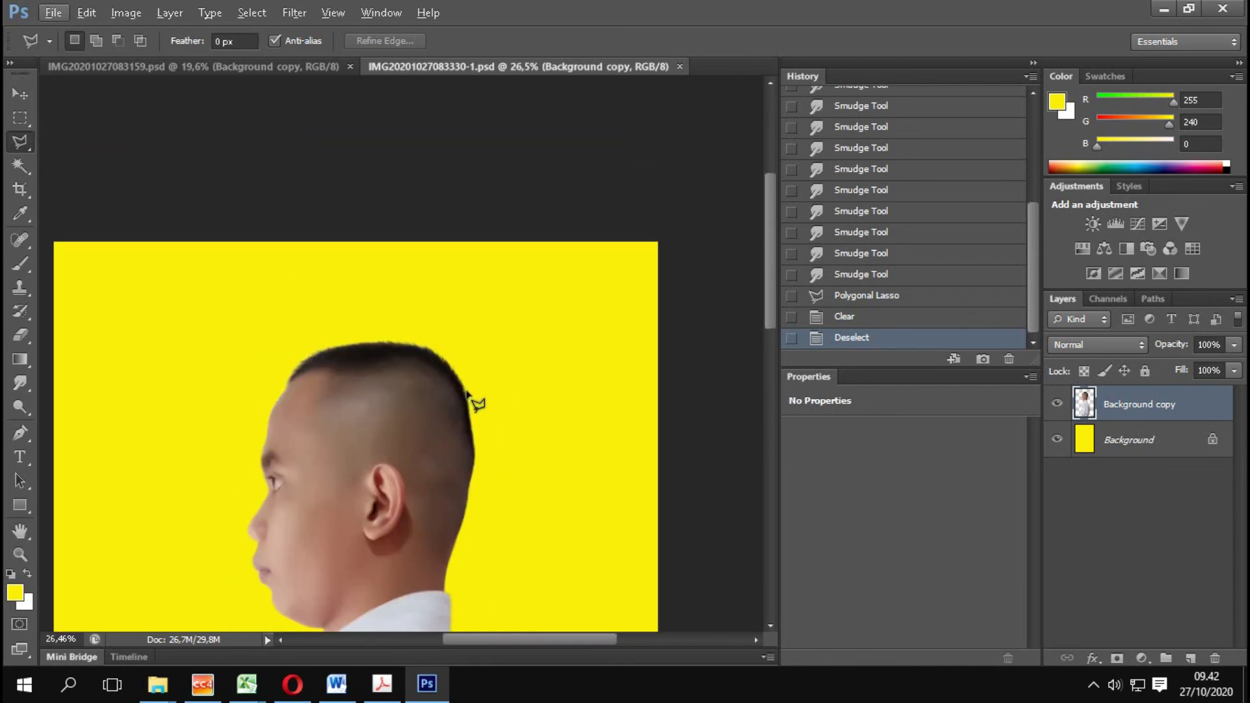
scroll(473, 410, up, 3)
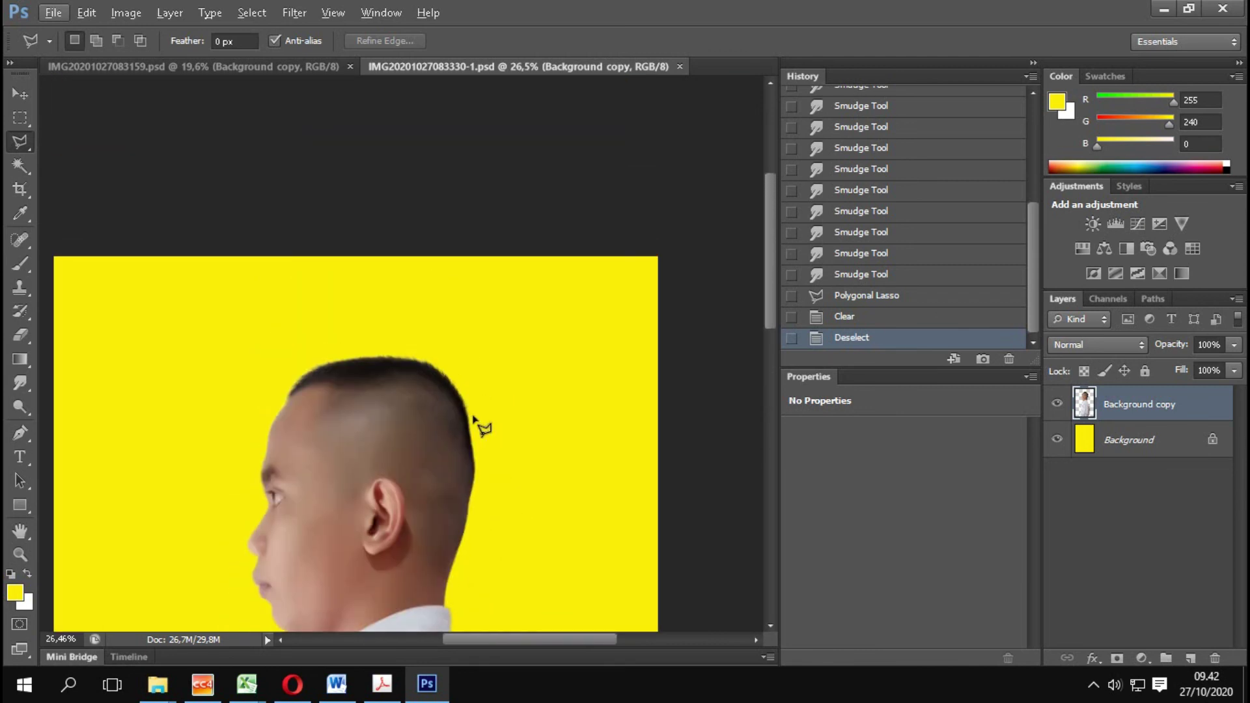